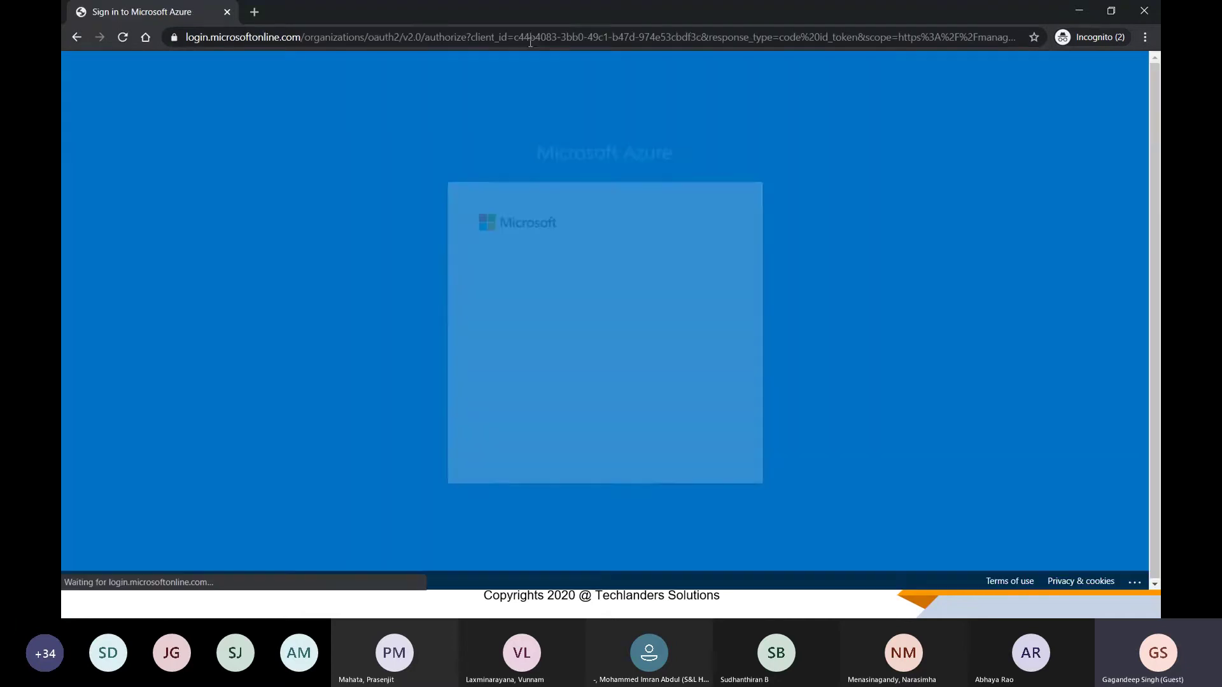
# - Sign in to the Azure Portal with the admin account and its password
pyautogui.click(580, 326)
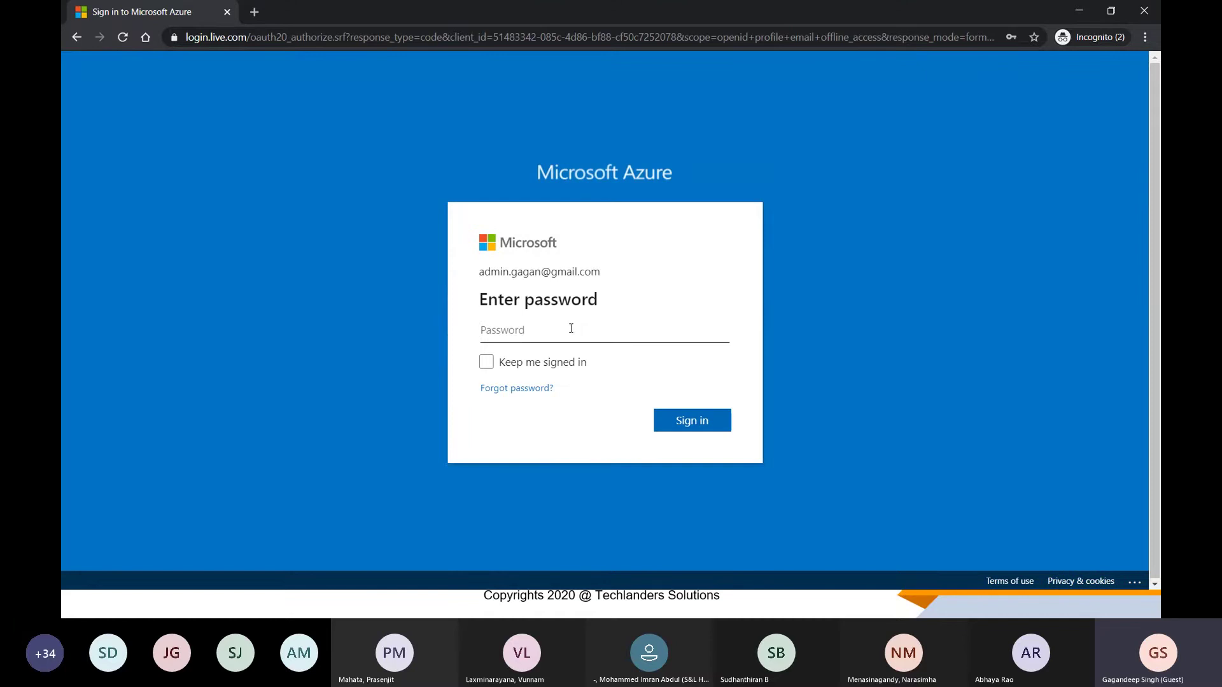
pyautogui.write('****')
pyautogui.press('Return')
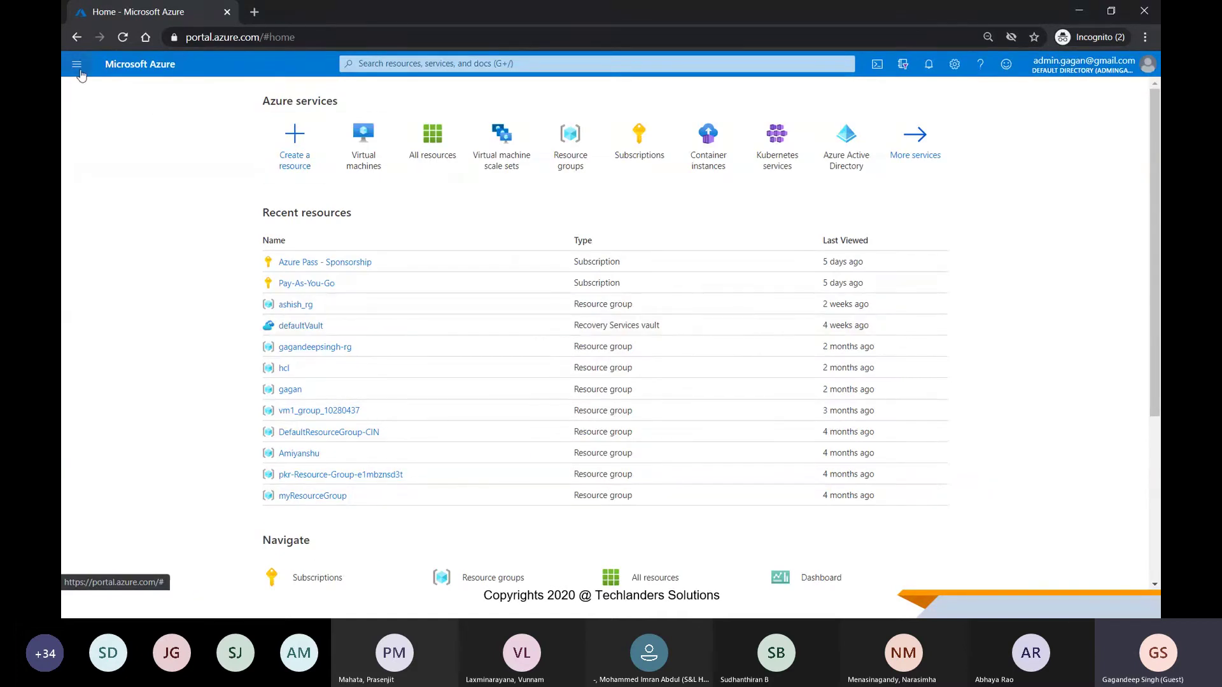
# - Open the Virtual machines page from the portal navigation menu
pyautogui.click(76, 65)
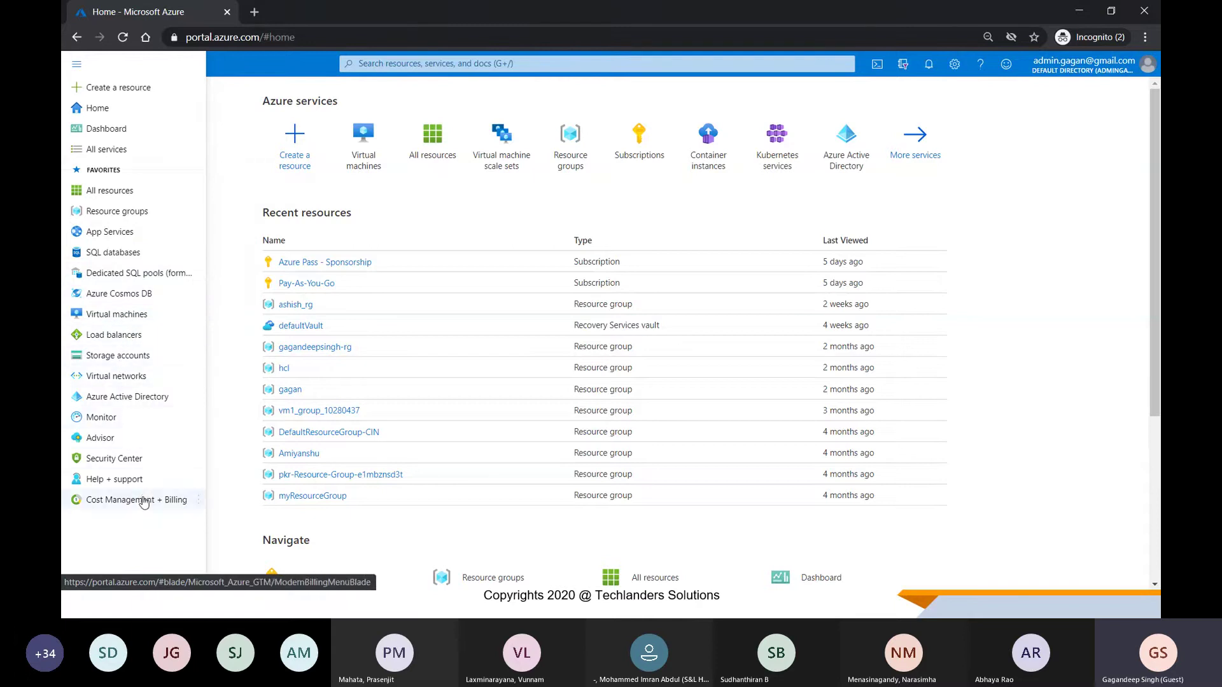
pyautogui.click(141, 316)
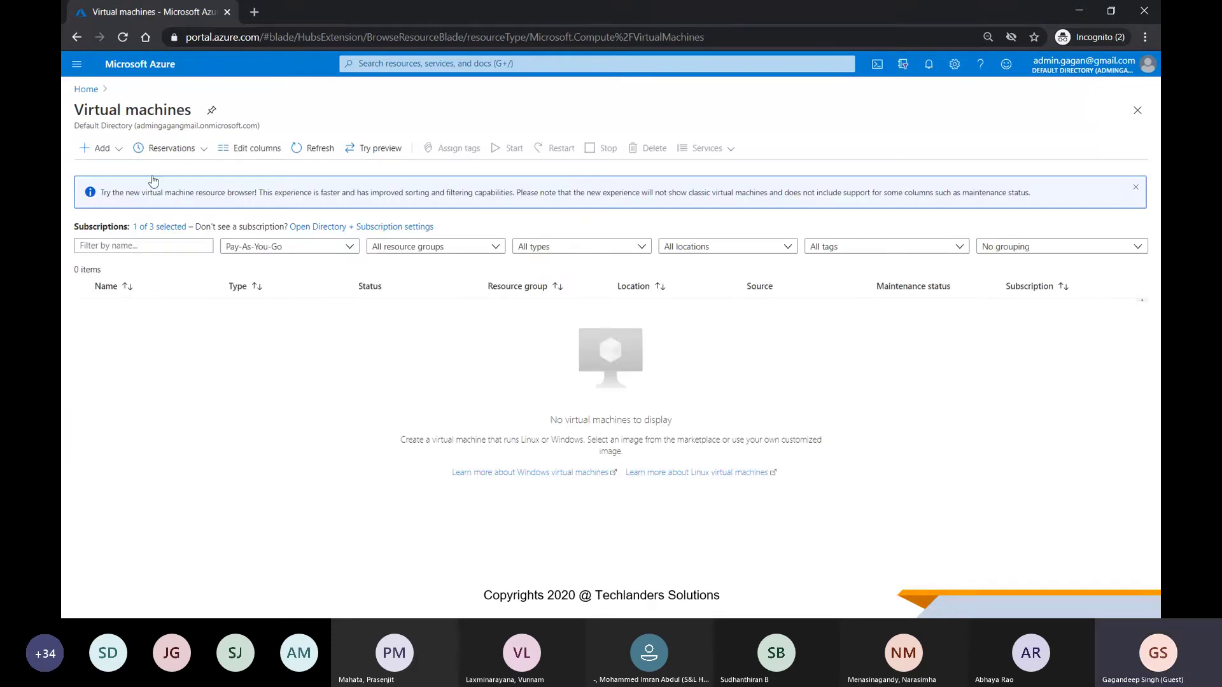
# - Start a new virtual machine on the Pay-As-You-Go subscription
pyautogui.click(102, 150)
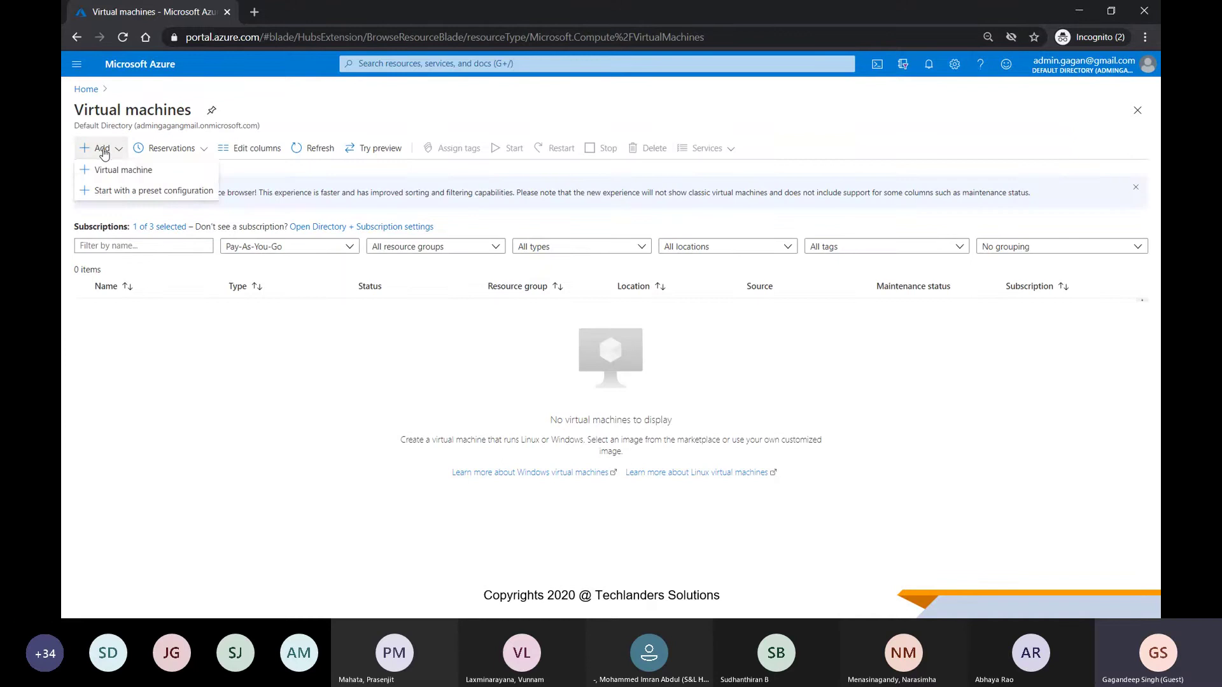
pyautogui.click(118, 172)
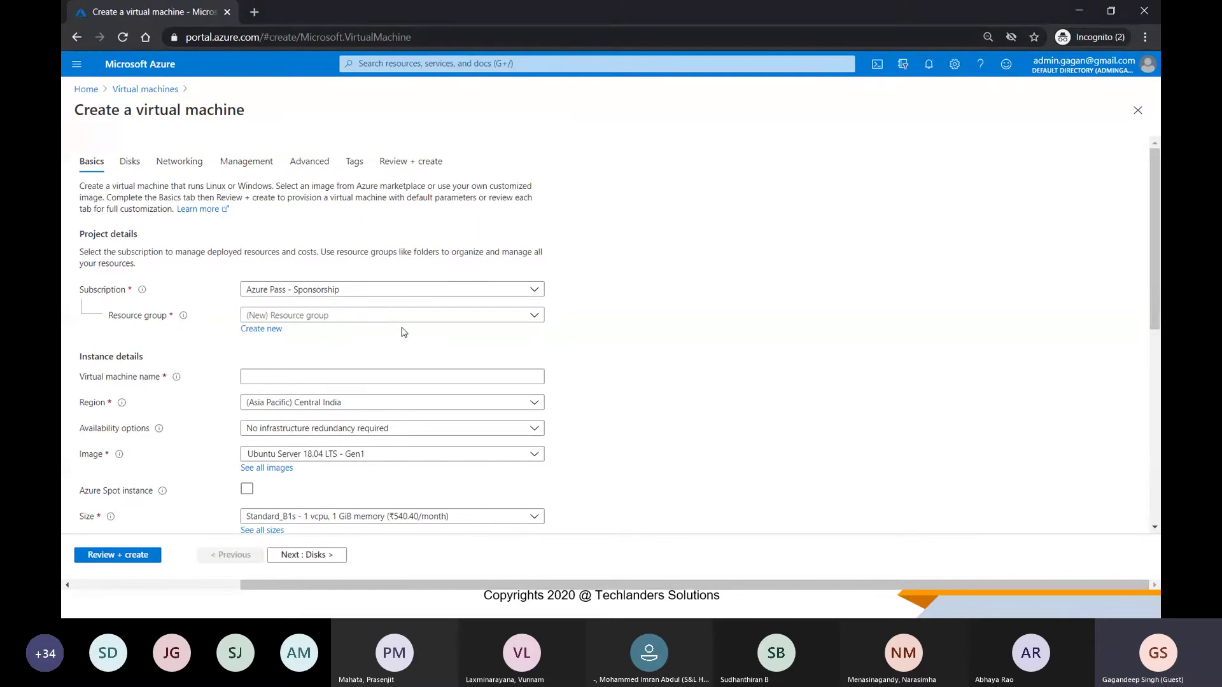
pyautogui.scroll(-1, 394, 312)
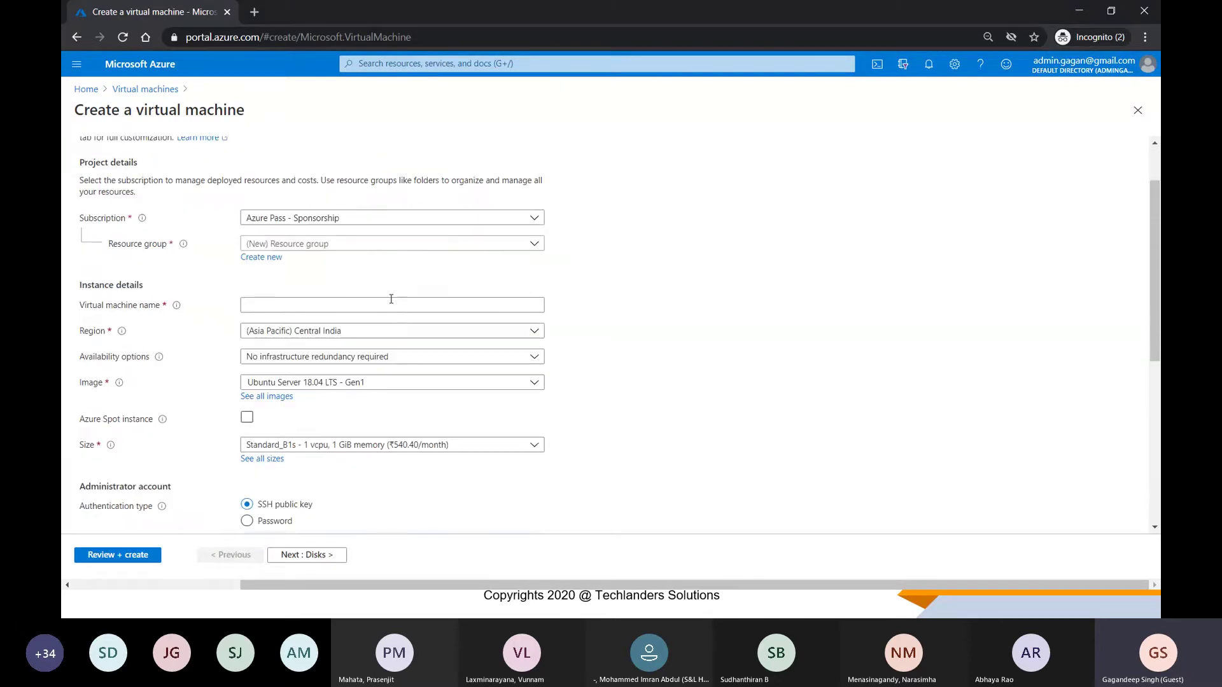
pyautogui.click(361, 221)
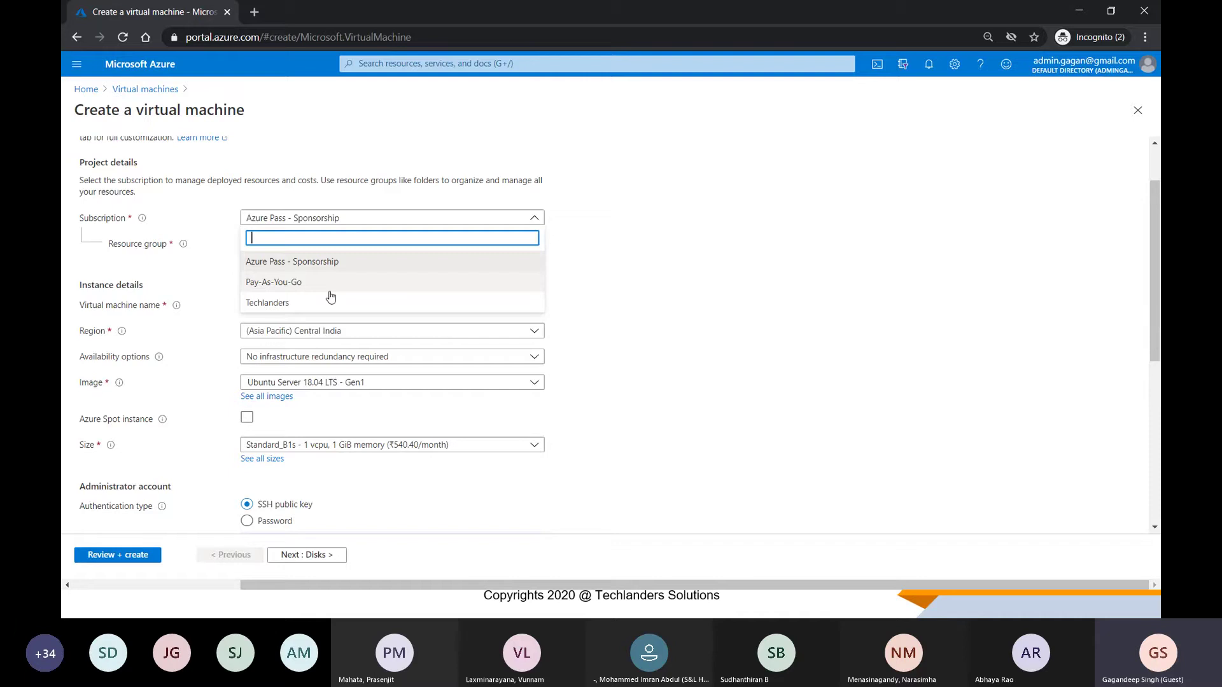
pyautogui.click(326, 287)
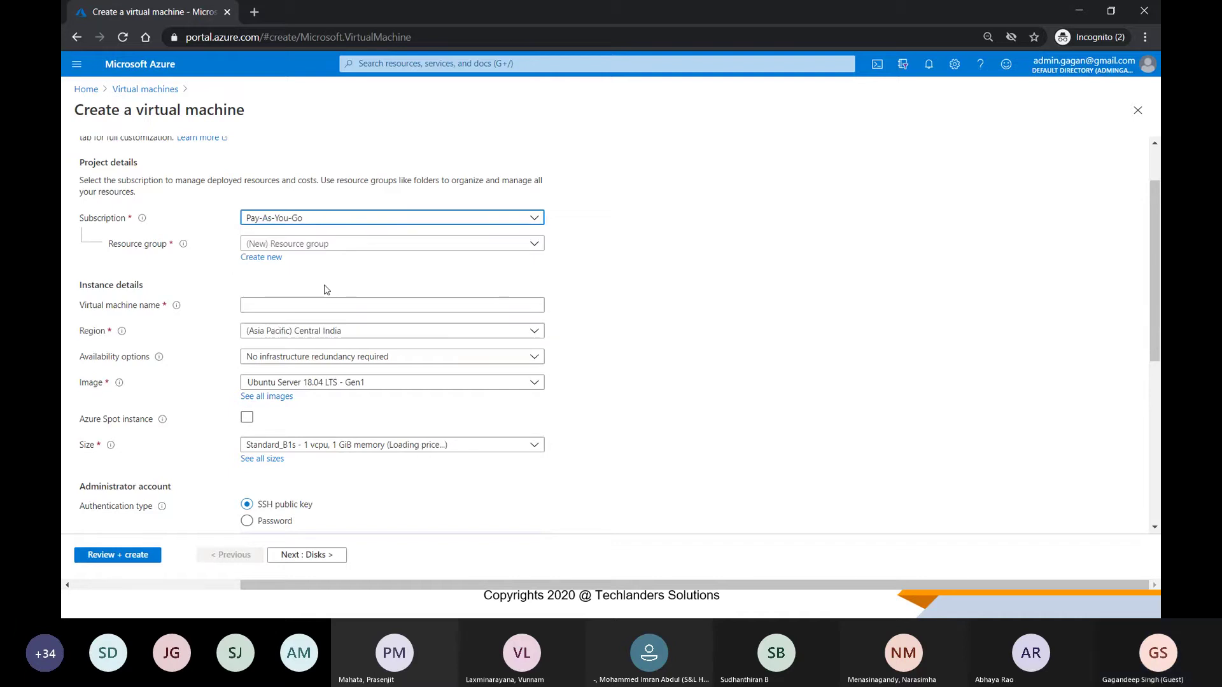
# - Create the new resource group 'dev' and enter vm1 as the VM name
pyautogui.click(272, 258)
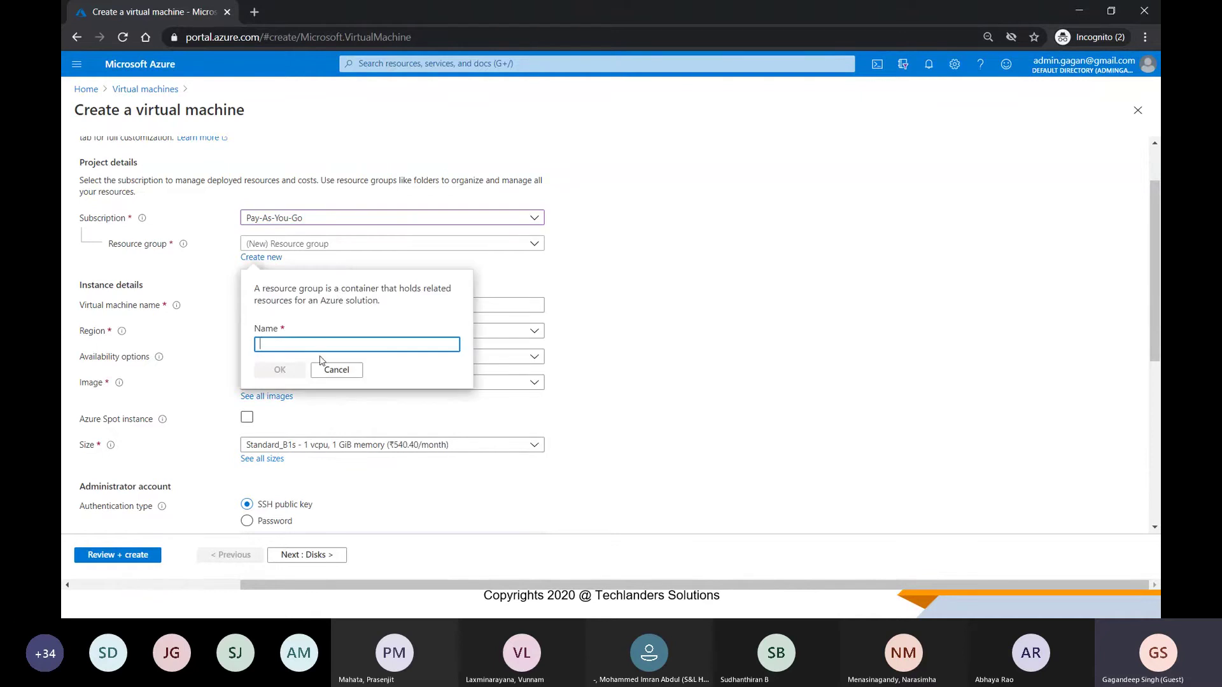
pyautogui.write('dev')
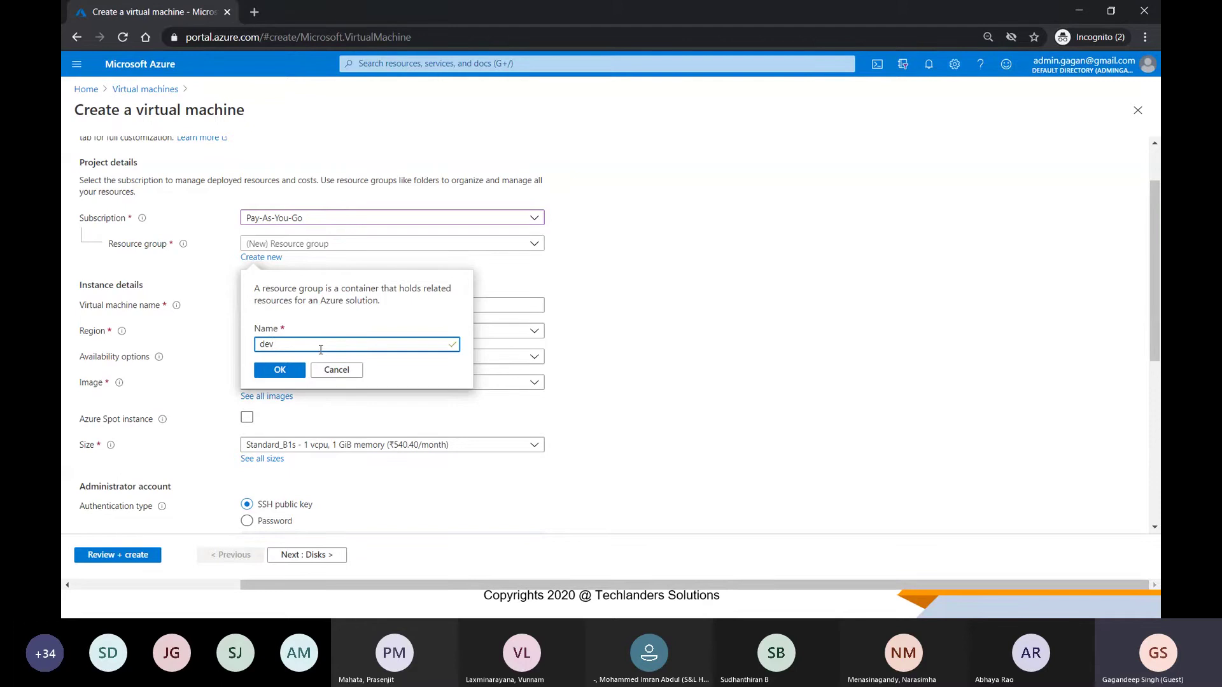
pyautogui.click(280, 370)
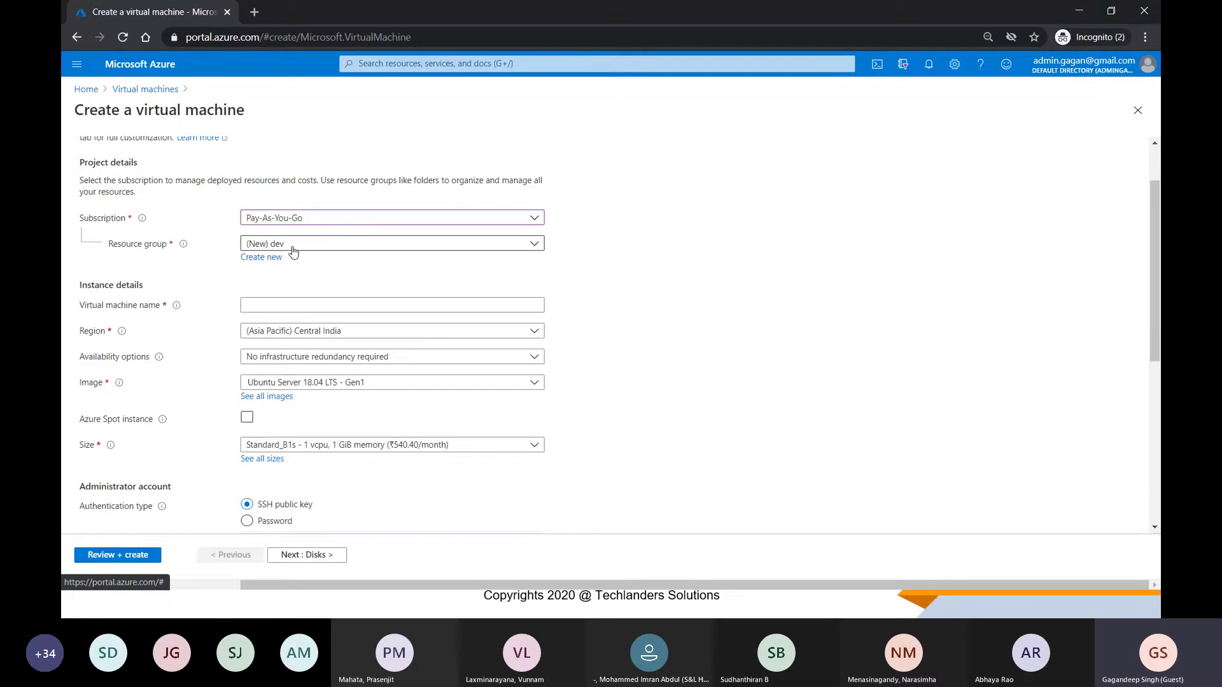
pyautogui.click(286, 312)
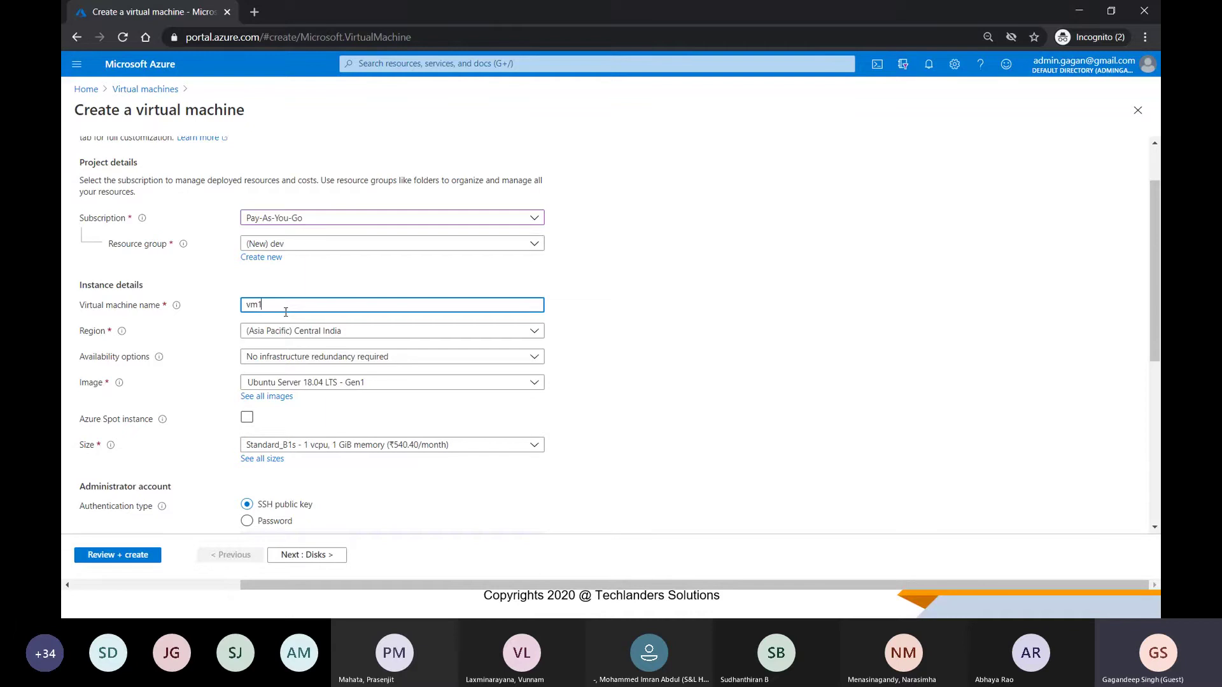
# - Set the VM region to (US) East US
pyautogui.click(315, 331)
pyautogui.scroll(-3, 389, 438)
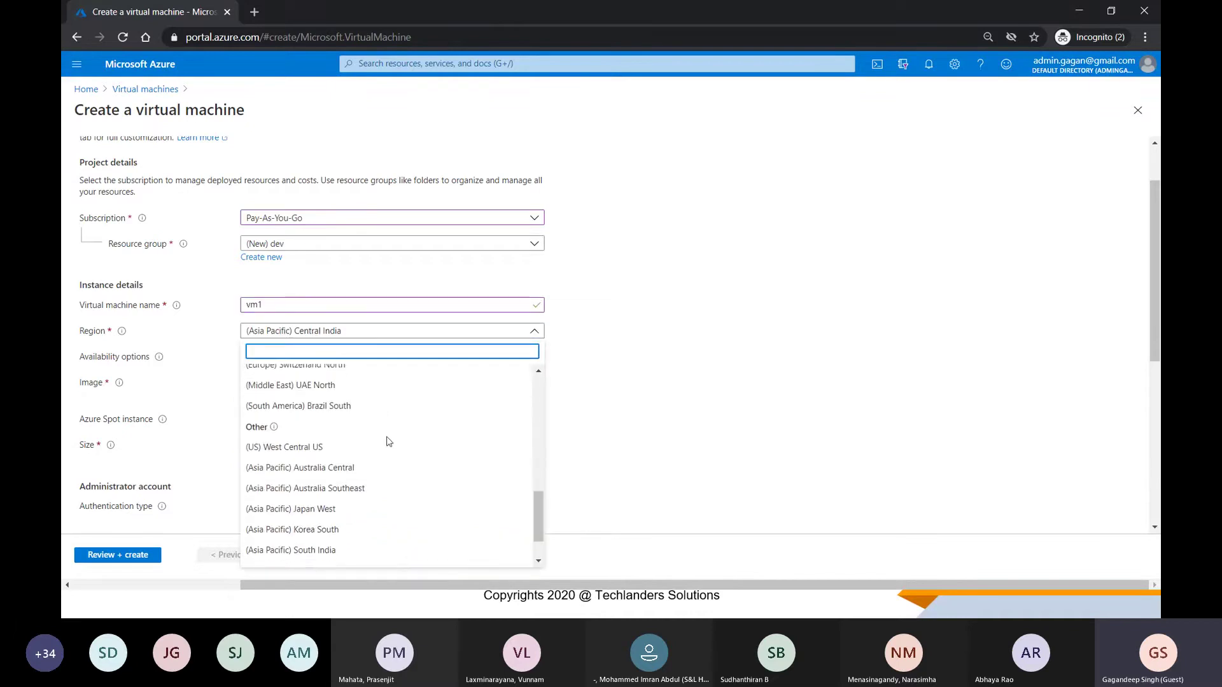
pyautogui.scroll(10, 388, 445)
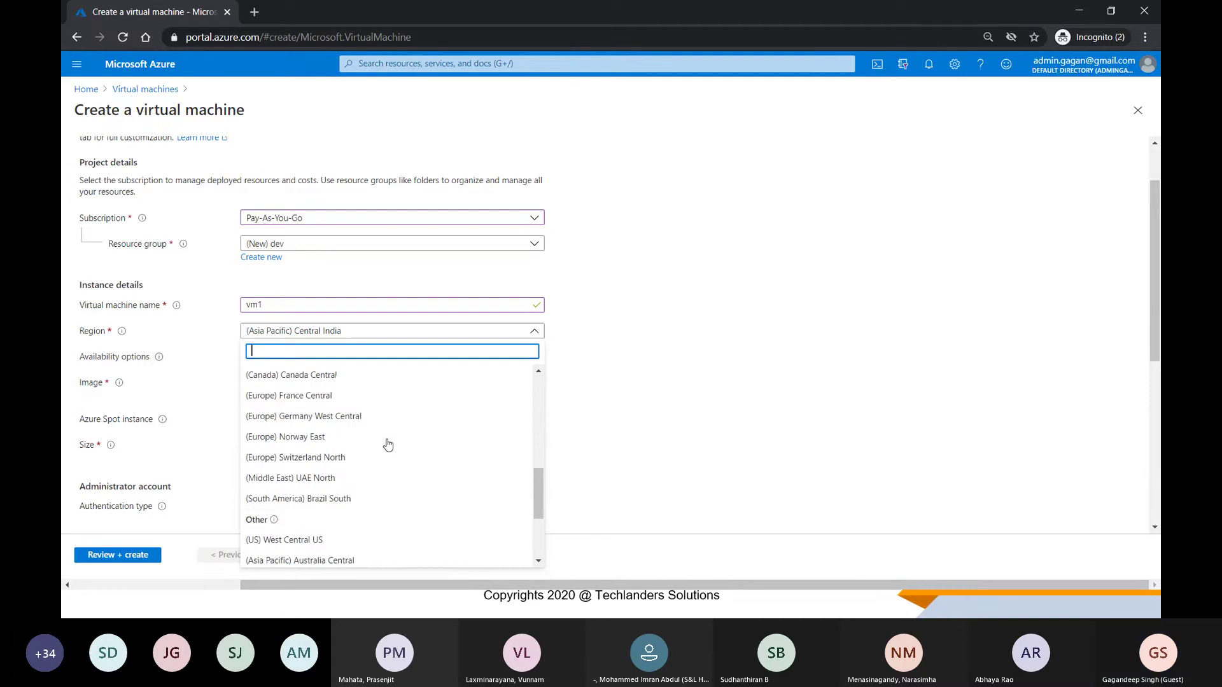
pyautogui.scroll(1, 389, 444)
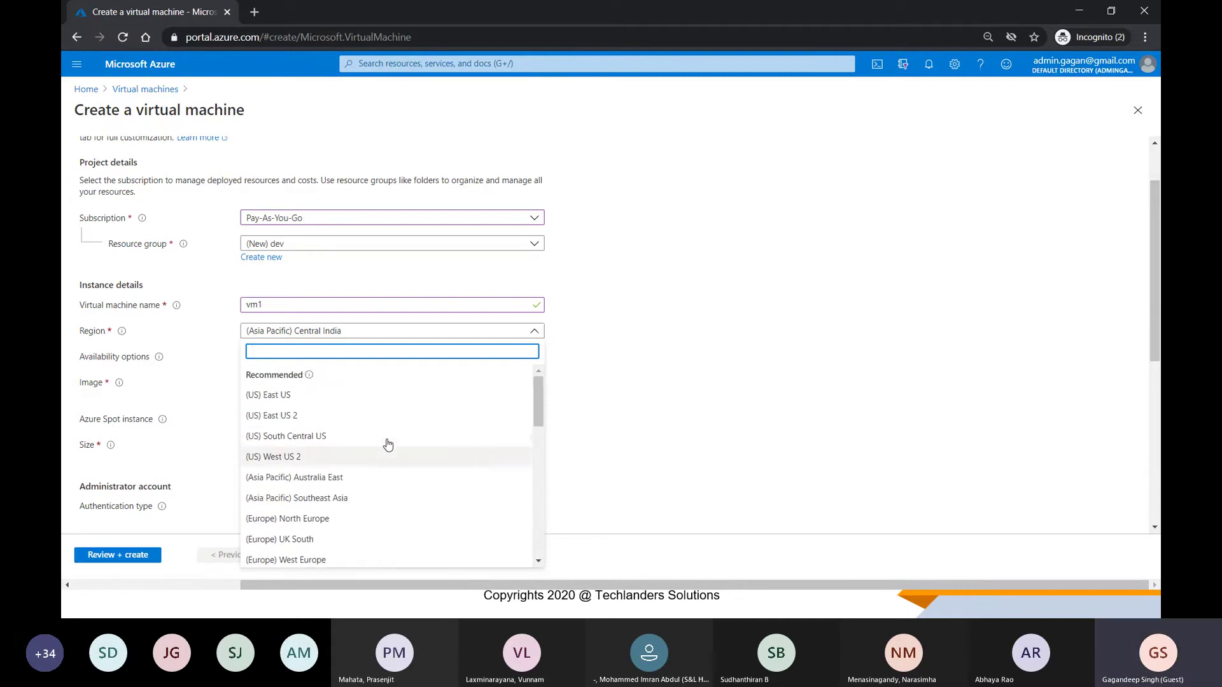
pyautogui.click(382, 394)
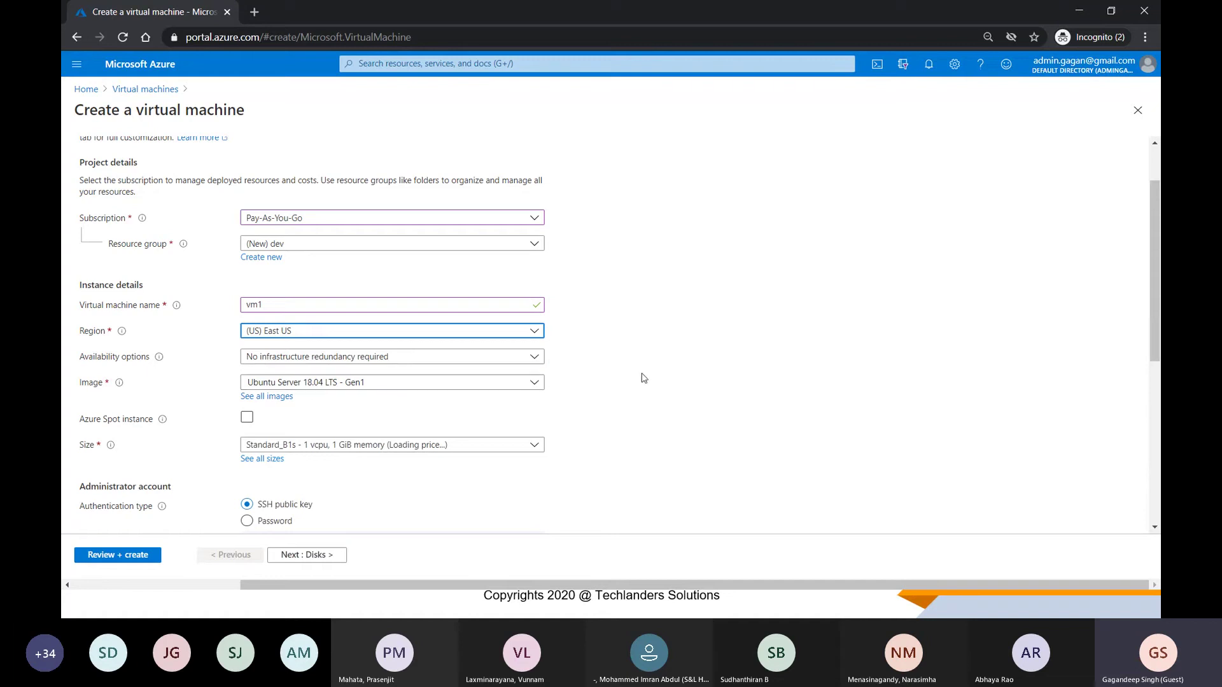
# - Keep no infrastructure redundancy, review the image list, and browse the full image gallery
pyautogui.click(439, 356)
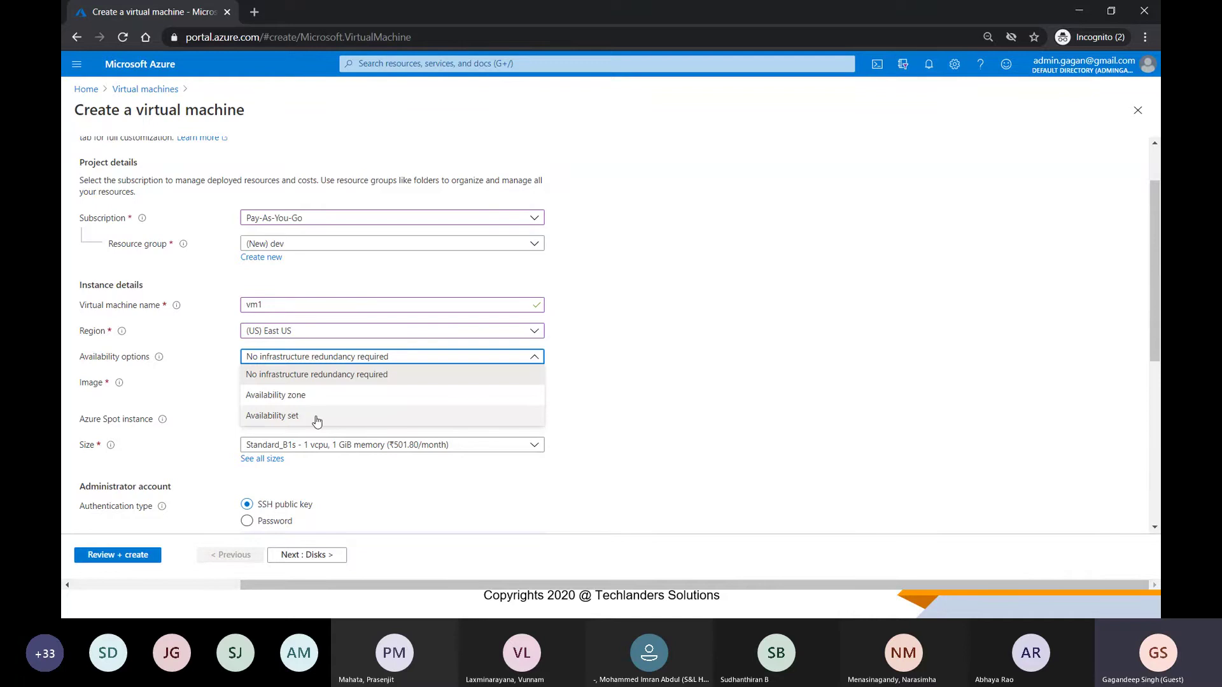
pyautogui.click(344, 375)
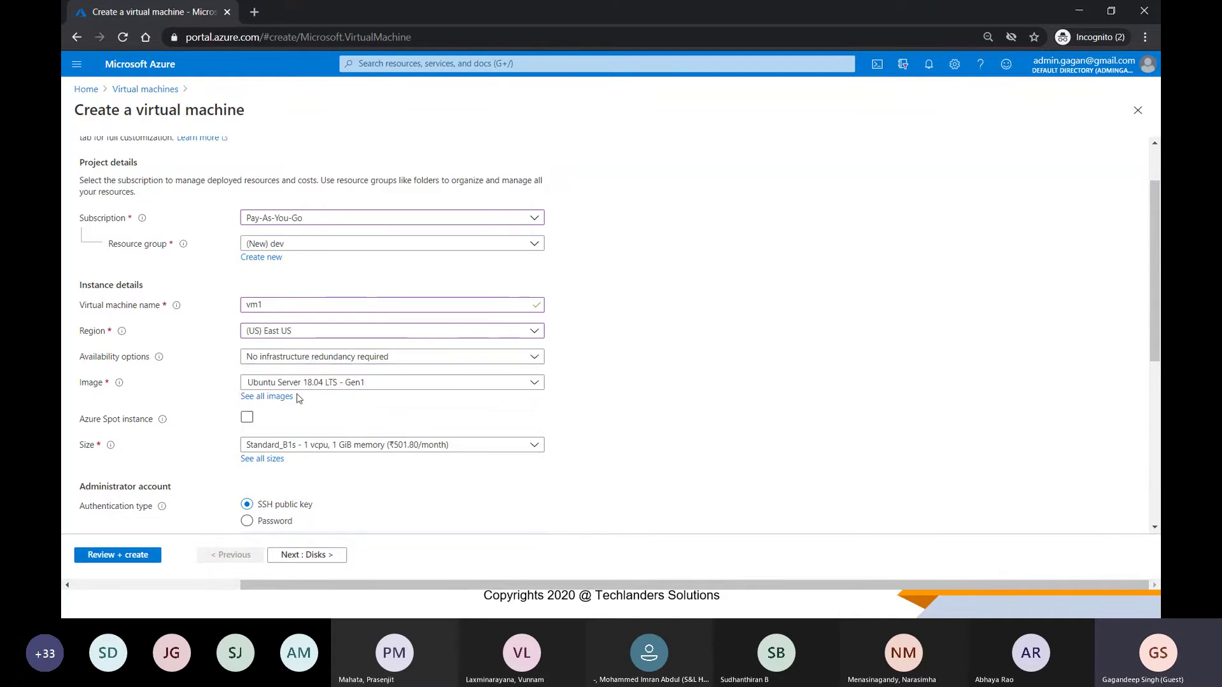
pyautogui.click(331, 383)
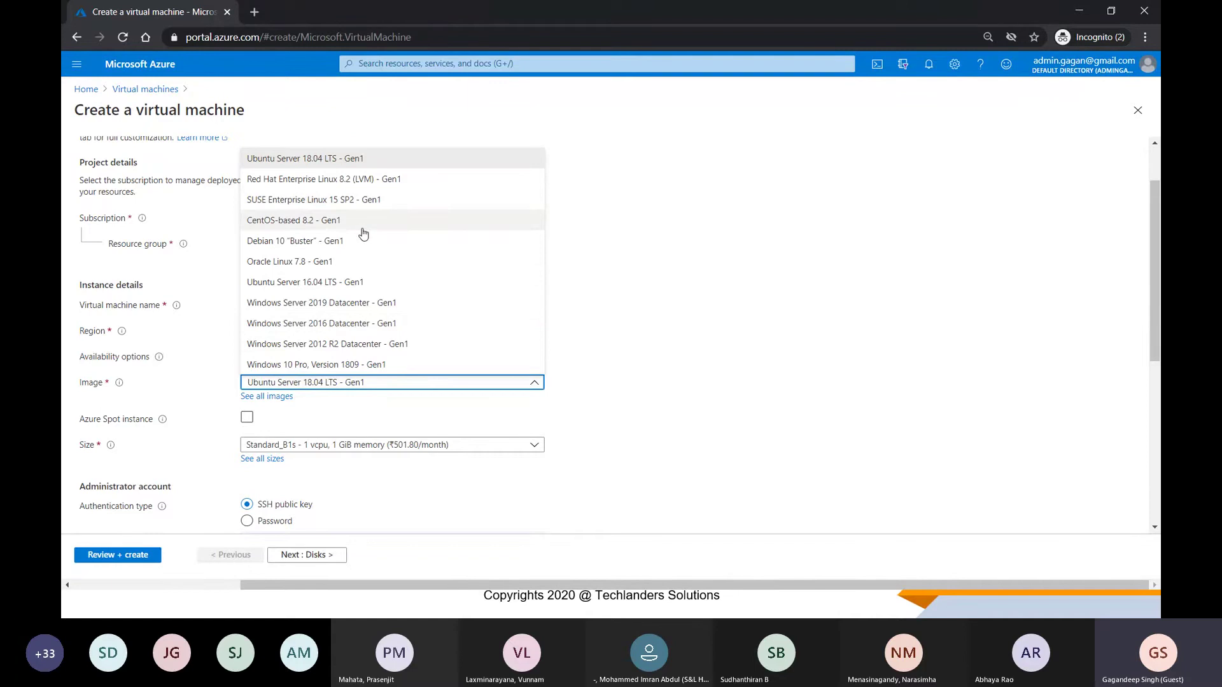
pyautogui.click(624, 357)
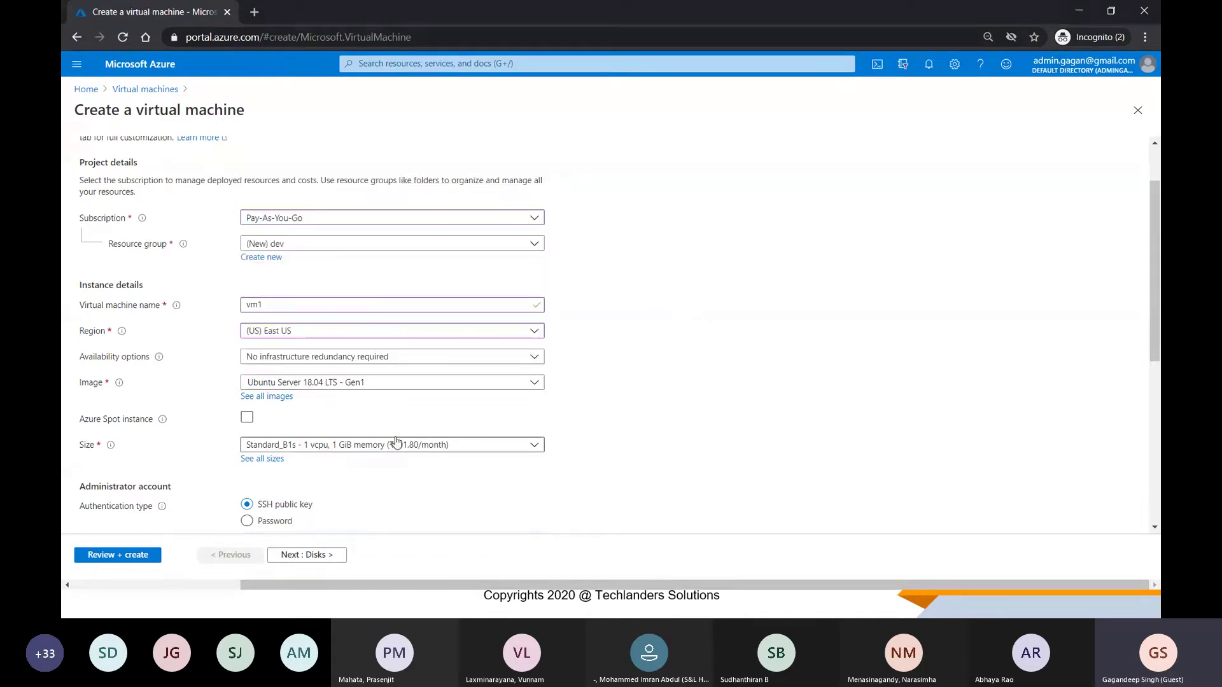
pyautogui.click(280, 397)
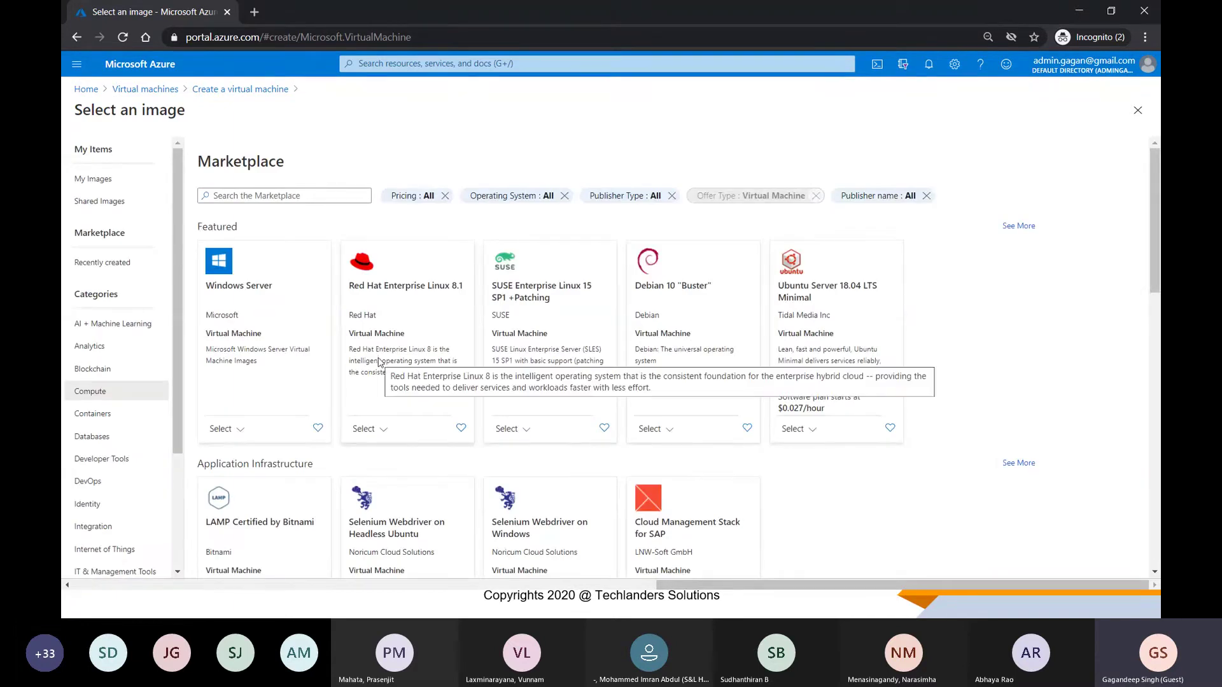
pyautogui.scroll(-5, 516, 366)
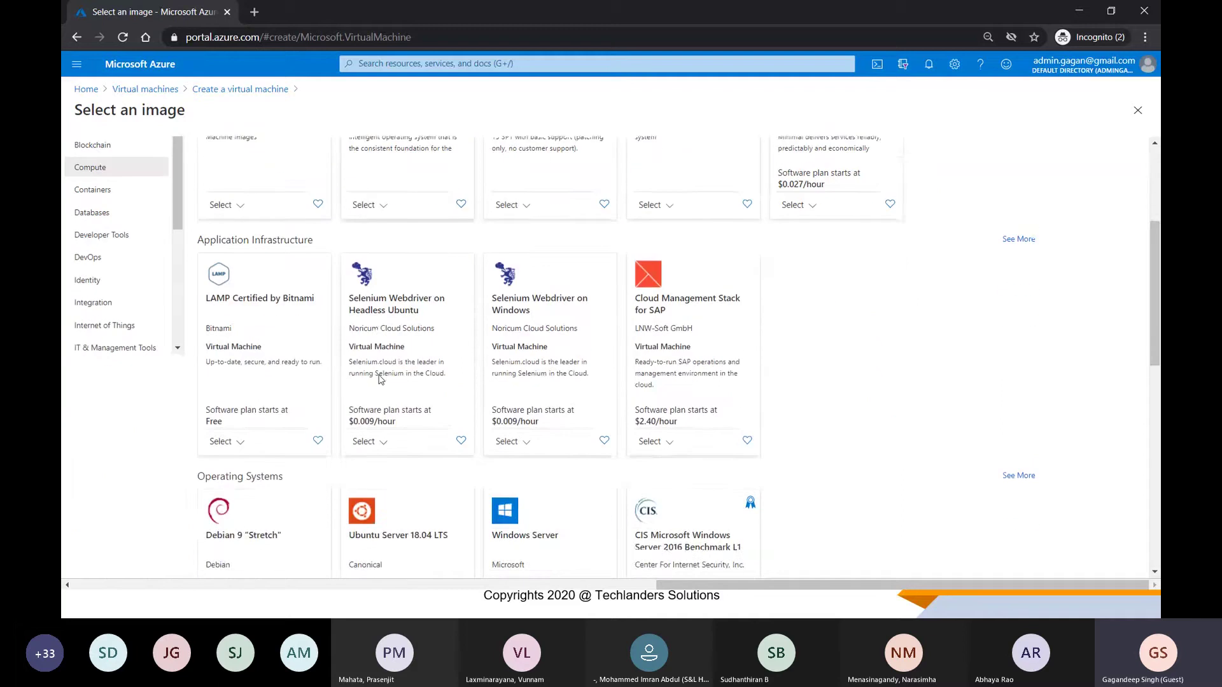
pyautogui.moveTo(497, 361); pyautogui.dragTo(534, 362)
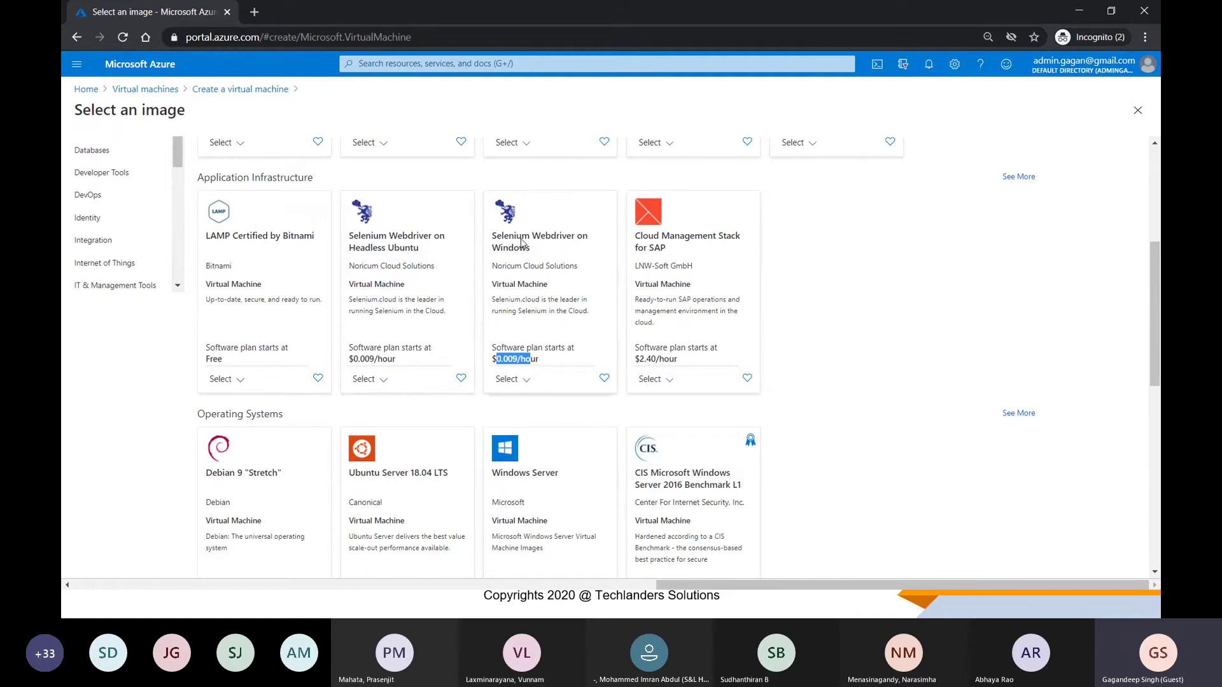
pyautogui.moveTo(521, 240); pyautogui.dragTo(537, 246)
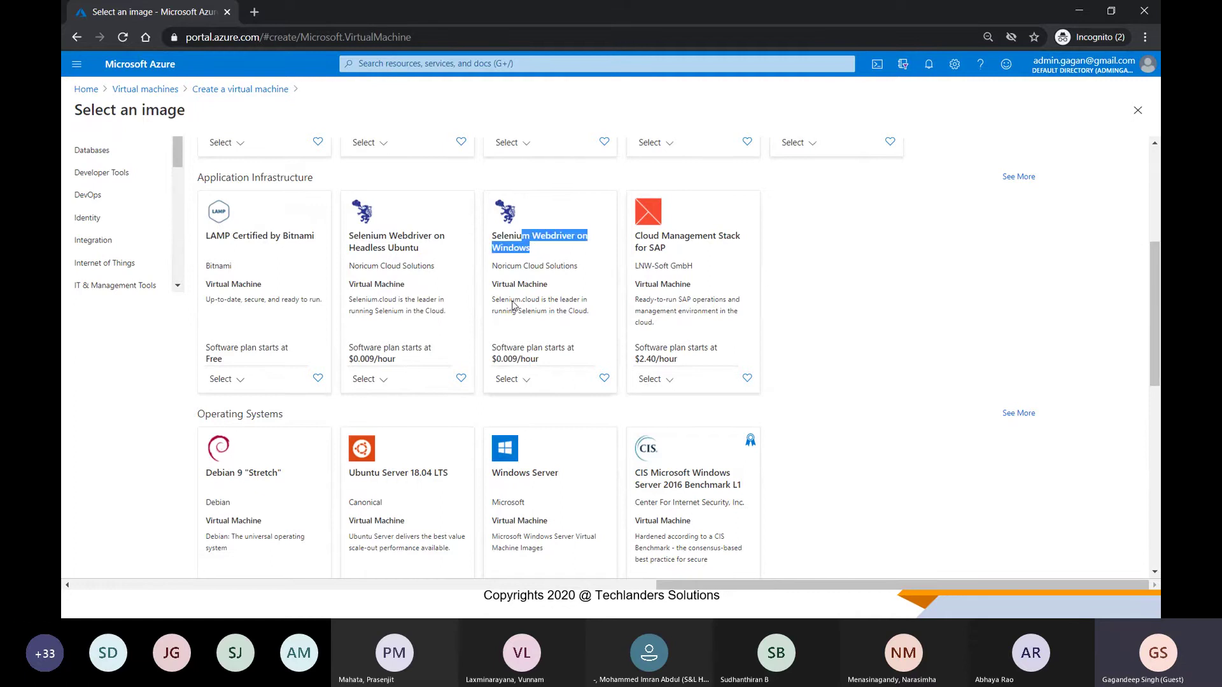
pyautogui.moveTo(243, 240); pyautogui.dragTo(283, 250)
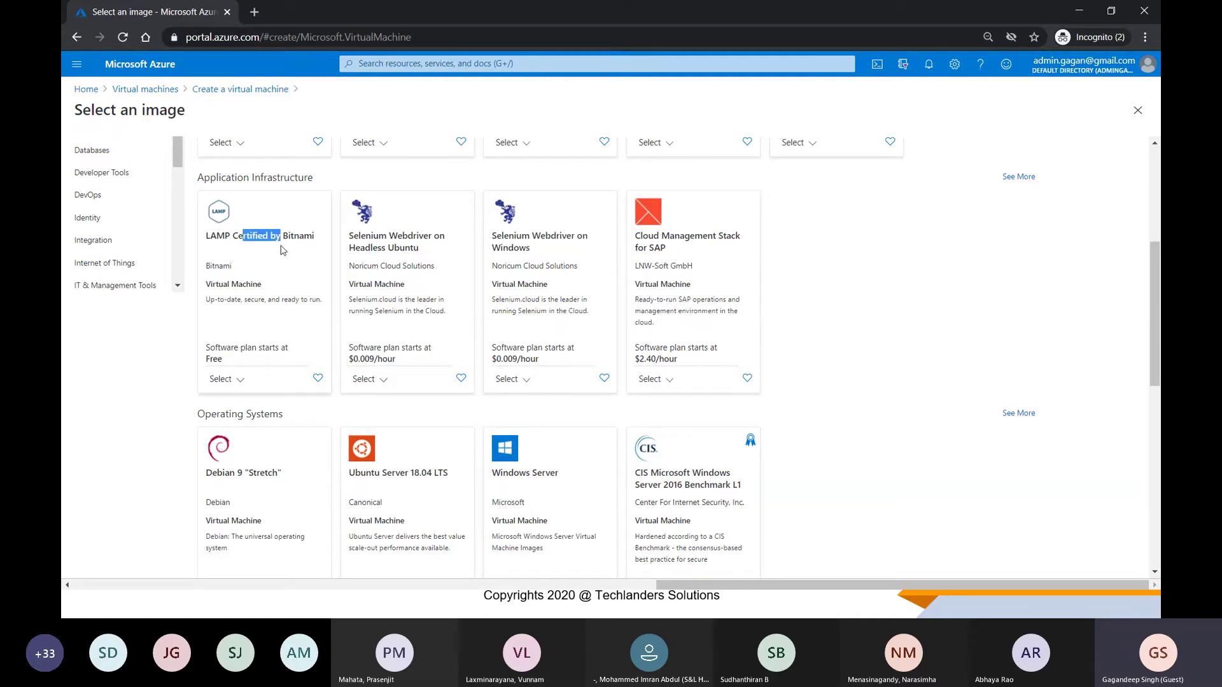
pyautogui.tripleClick(210, 360)
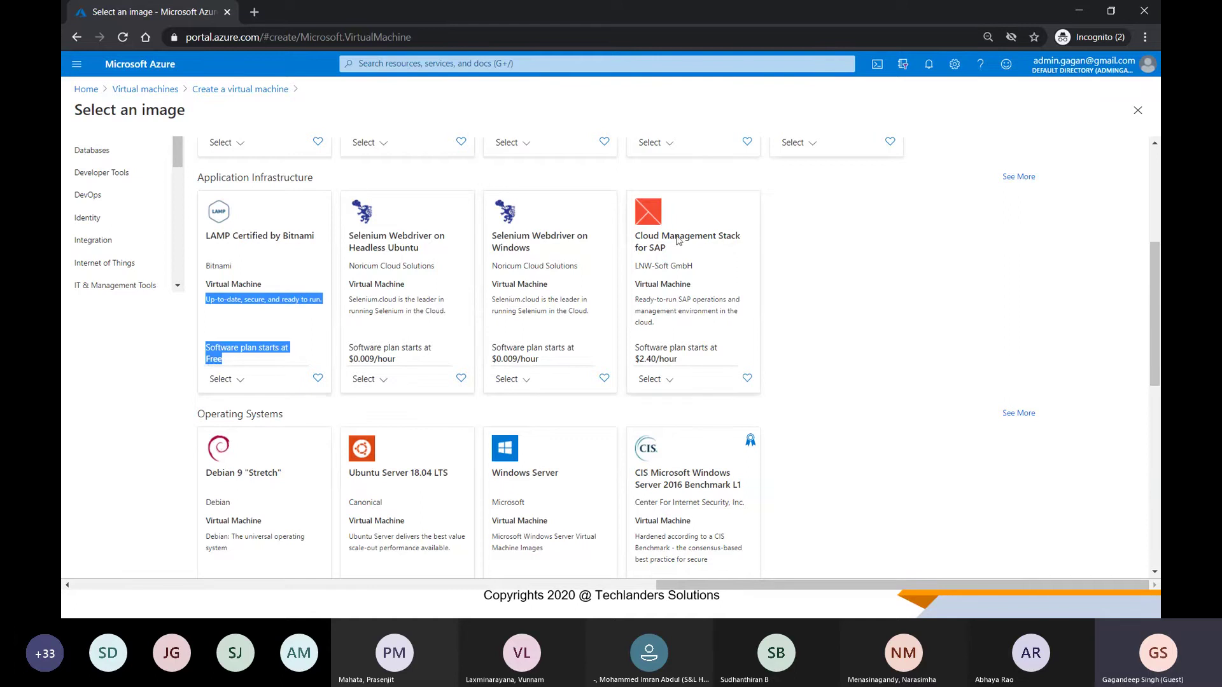
pyautogui.moveTo(676, 237); pyautogui.dragTo(696, 257)
pyautogui.scroll(-3, 787, 376)
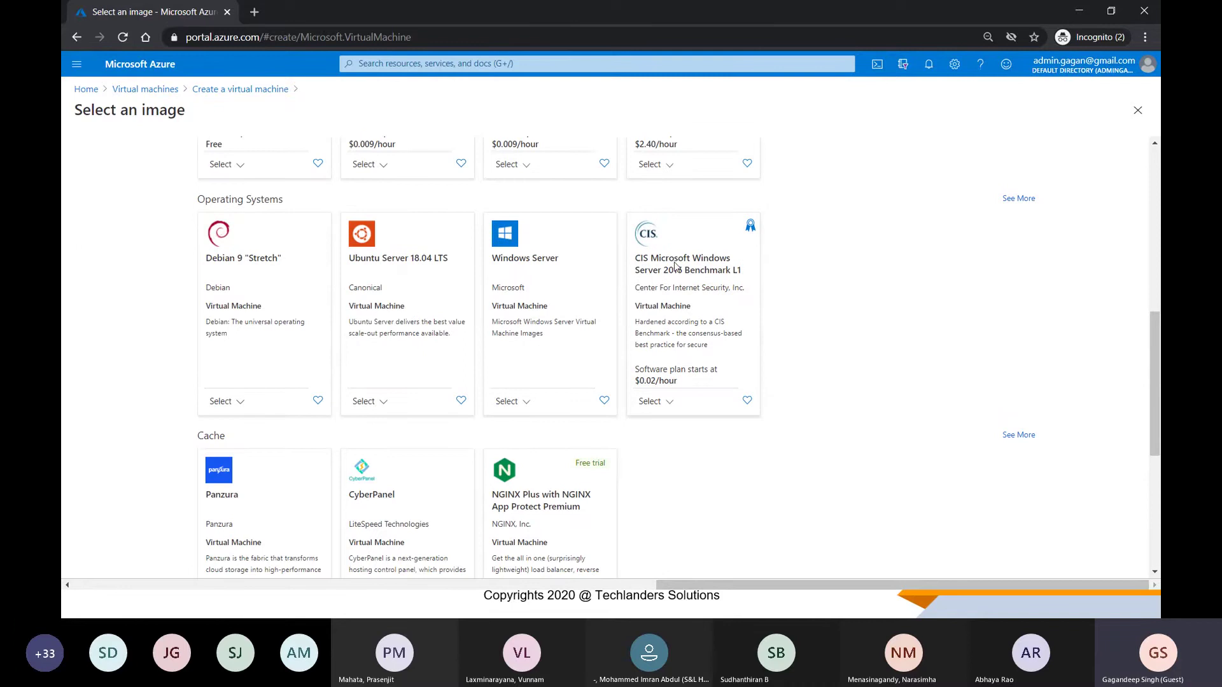
pyautogui.moveTo(675, 266); pyautogui.dragTo(700, 286)
pyautogui.scroll(-3, 410, 361)
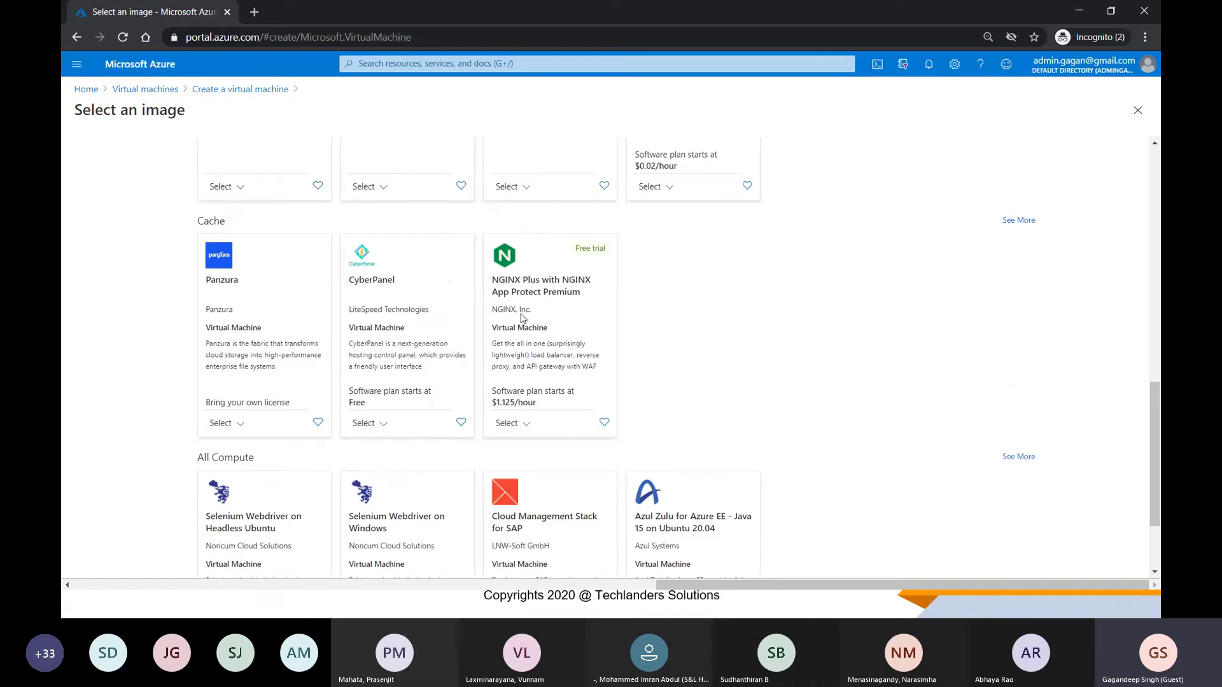
pyautogui.moveTo(515, 281); pyautogui.dragTo(533, 293)
pyautogui.scroll(-2, 551, 380)
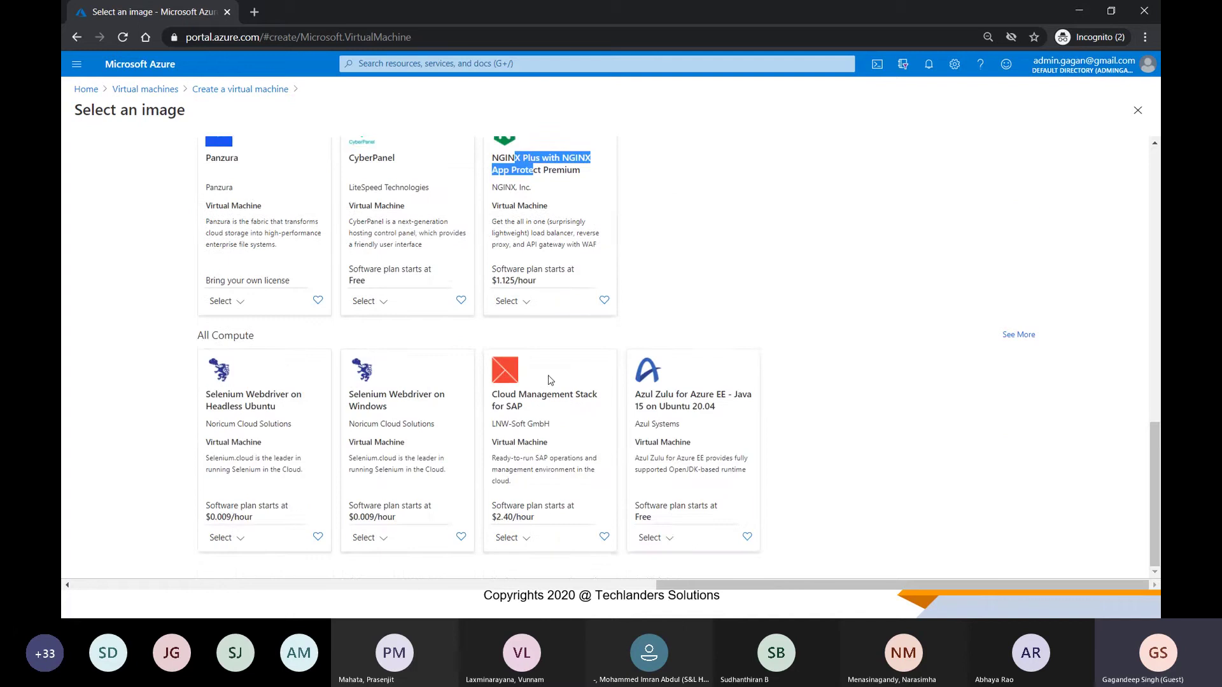
pyautogui.scroll(10, 550, 379)
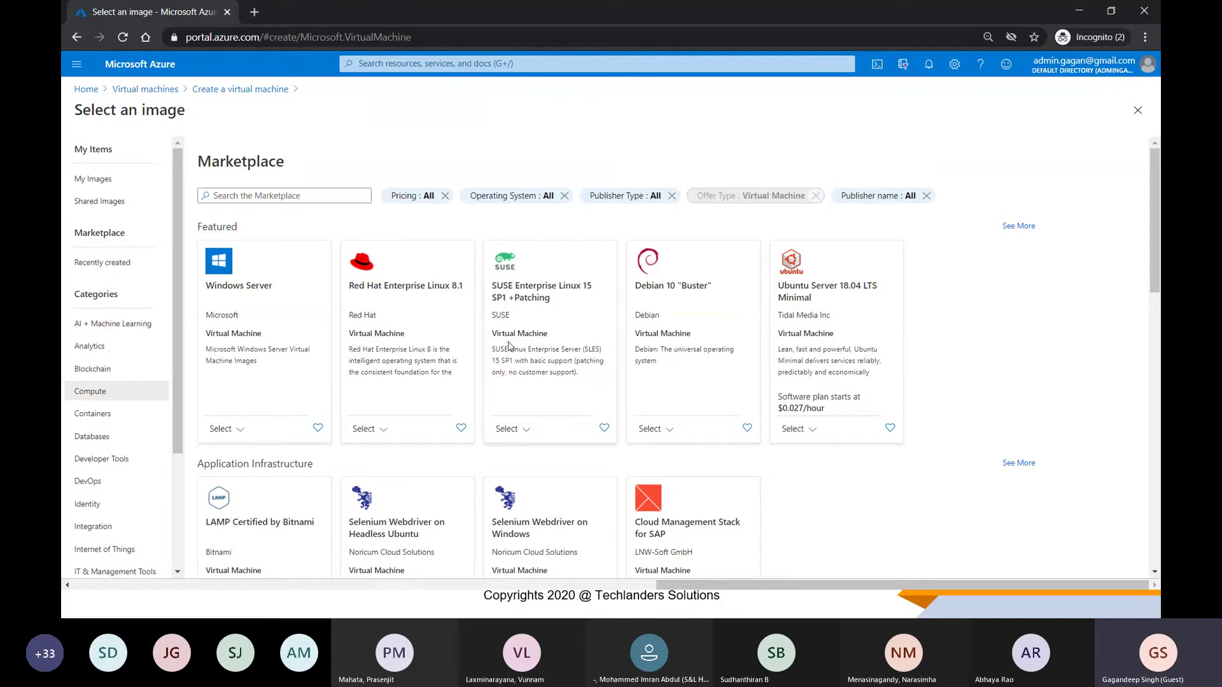
pyautogui.scroll(-12, 448, 348)
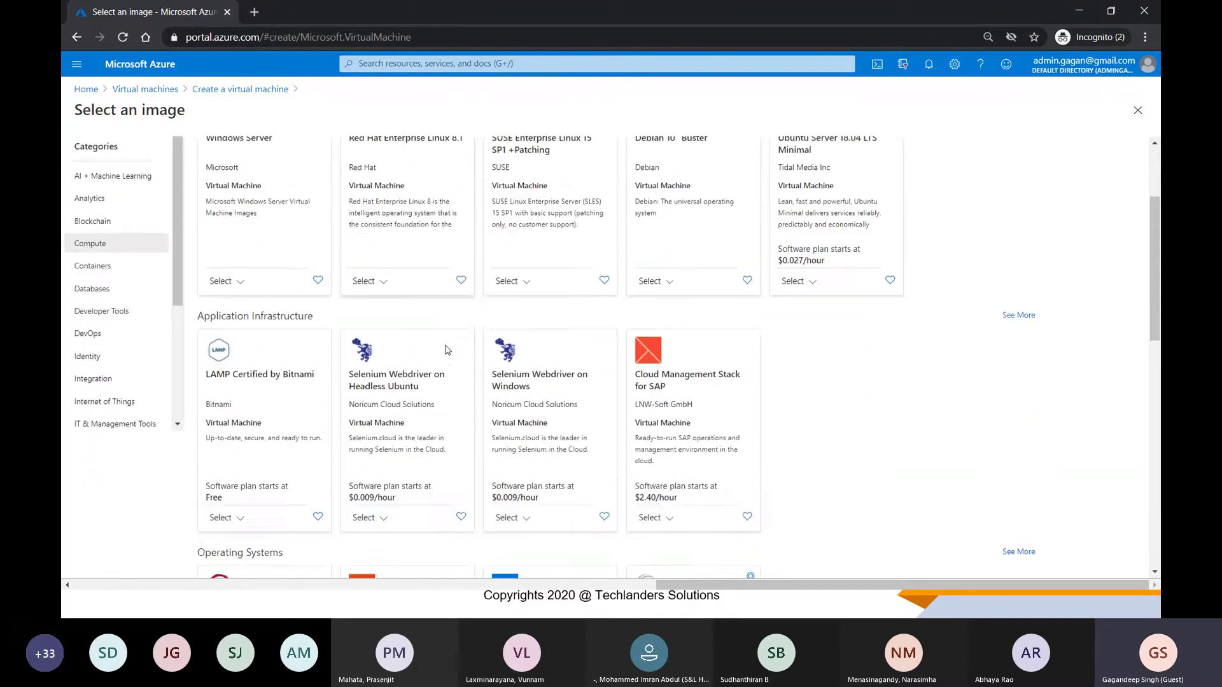
pyautogui.scroll(6, 447, 349)
pyautogui.scroll(8, 445, 349)
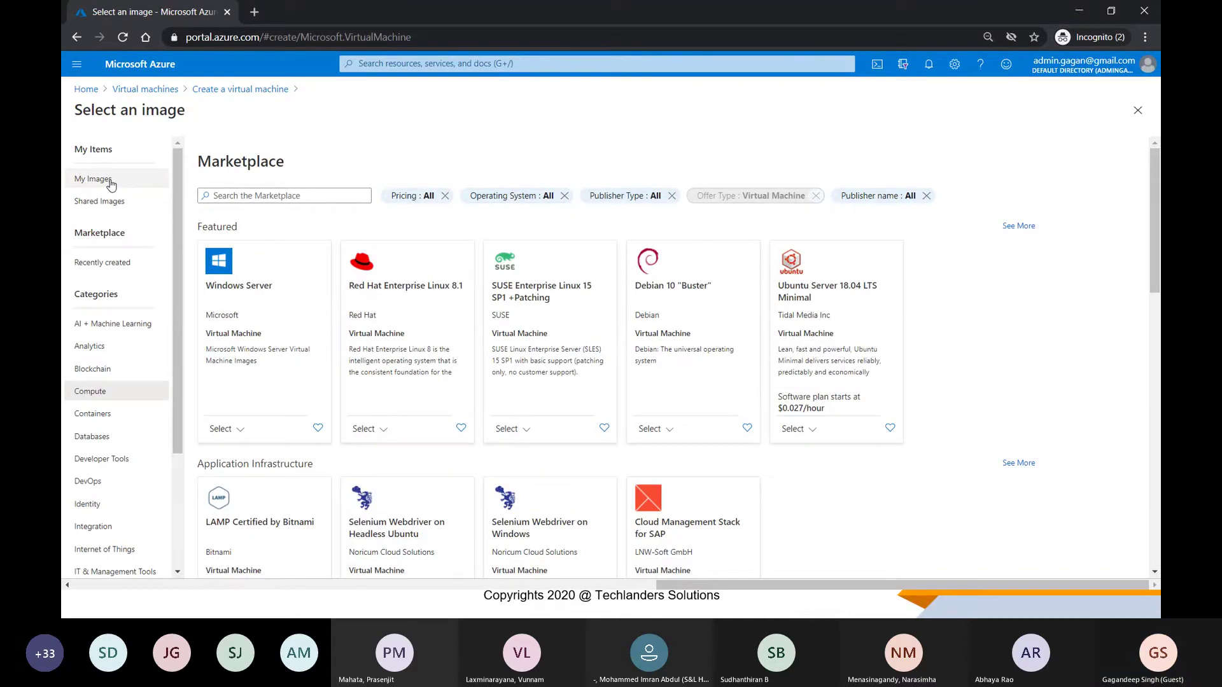
# - Back on the VM form, choose the Windows Server 2012 R2 Datacenter image and Standard_DS1_v2 size
pyautogui.click(243, 91)
pyautogui.click(350, 382)
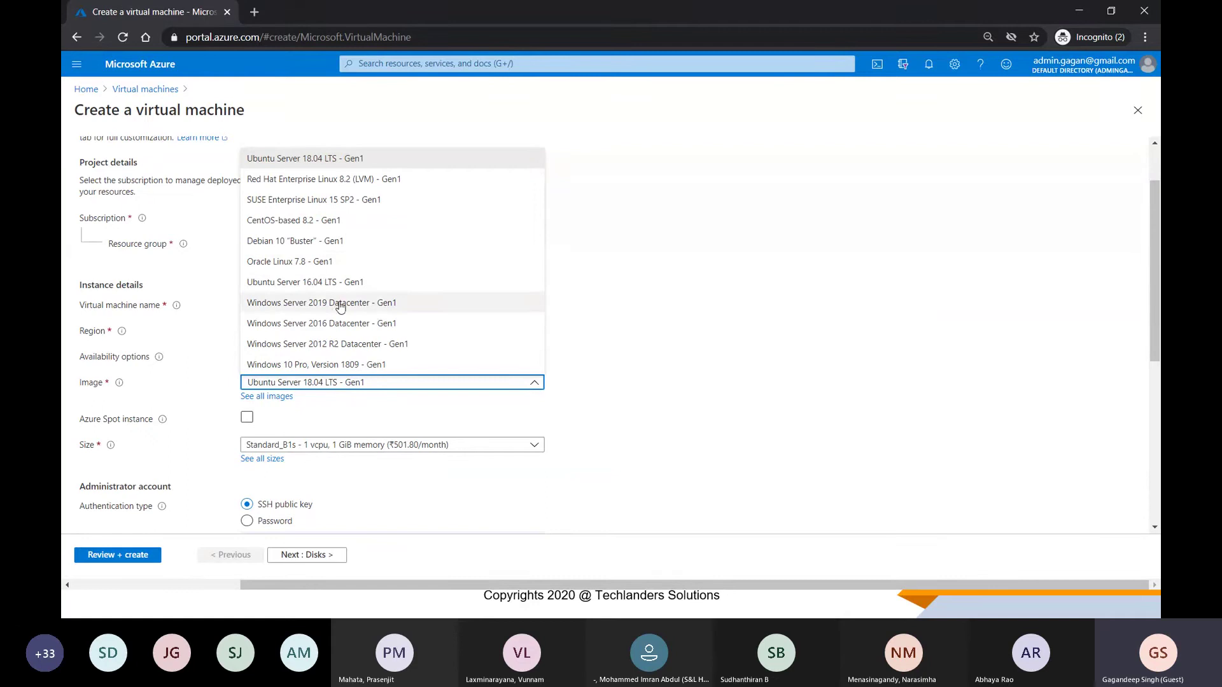
pyautogui.click(343, 344)
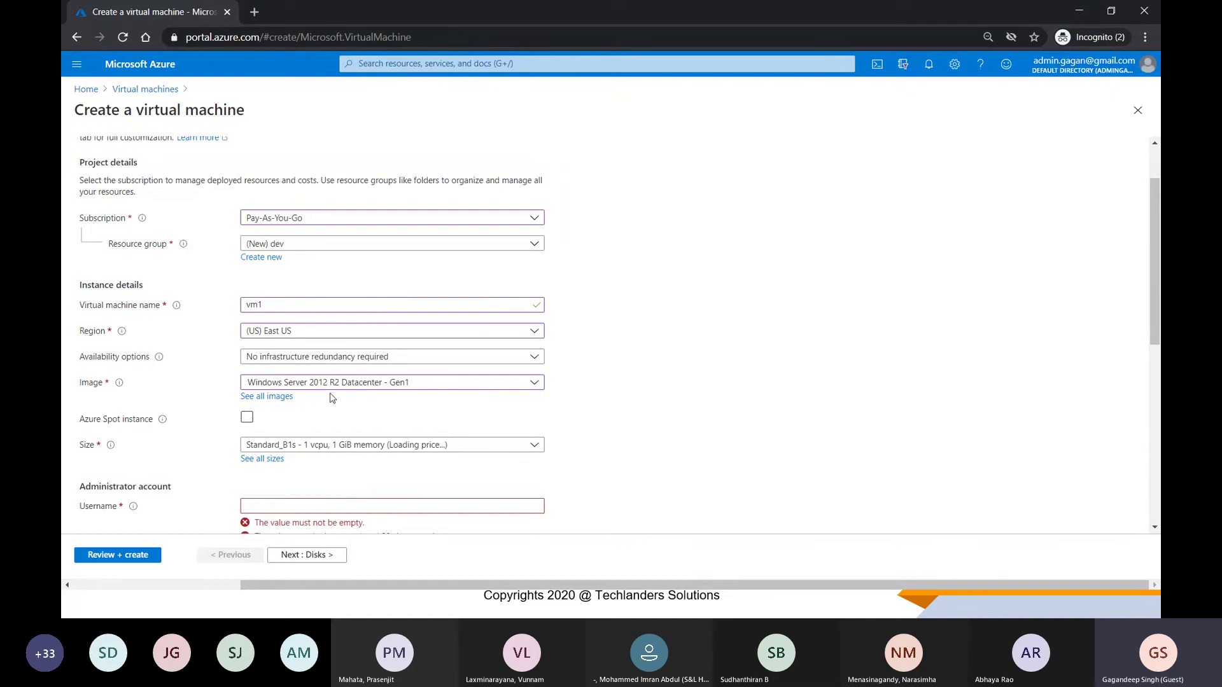
pyautogui.scroll(-2, 331, 400)
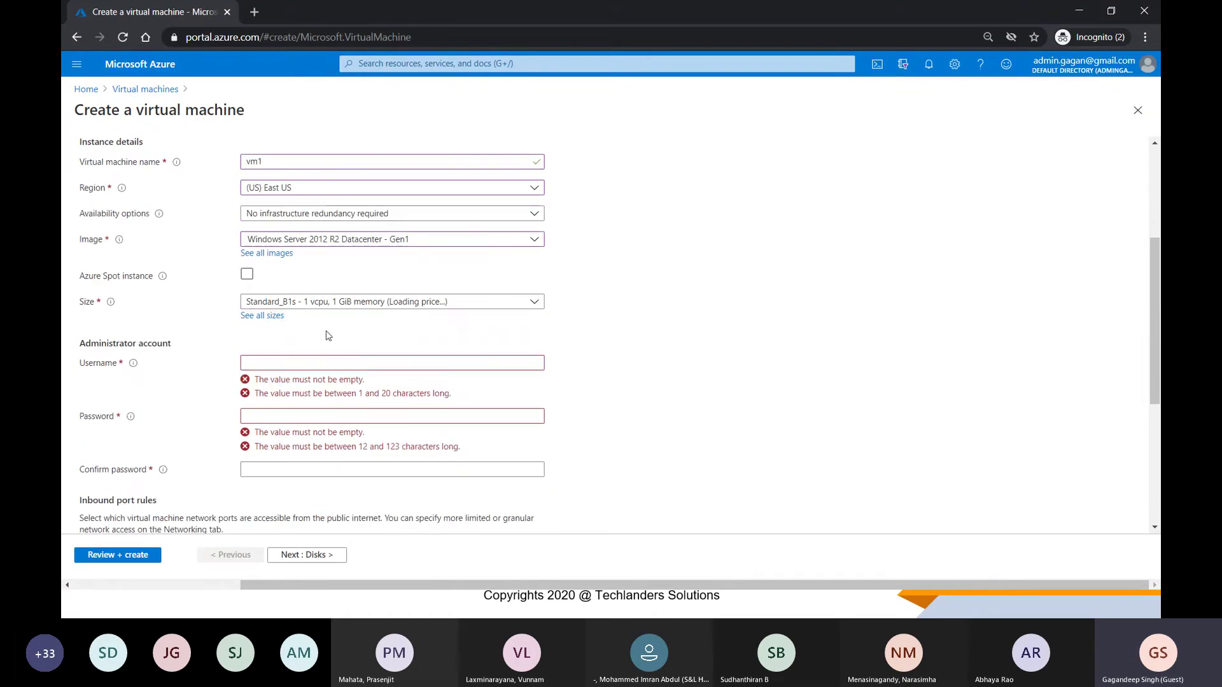
pyautogui.click(329, 304)
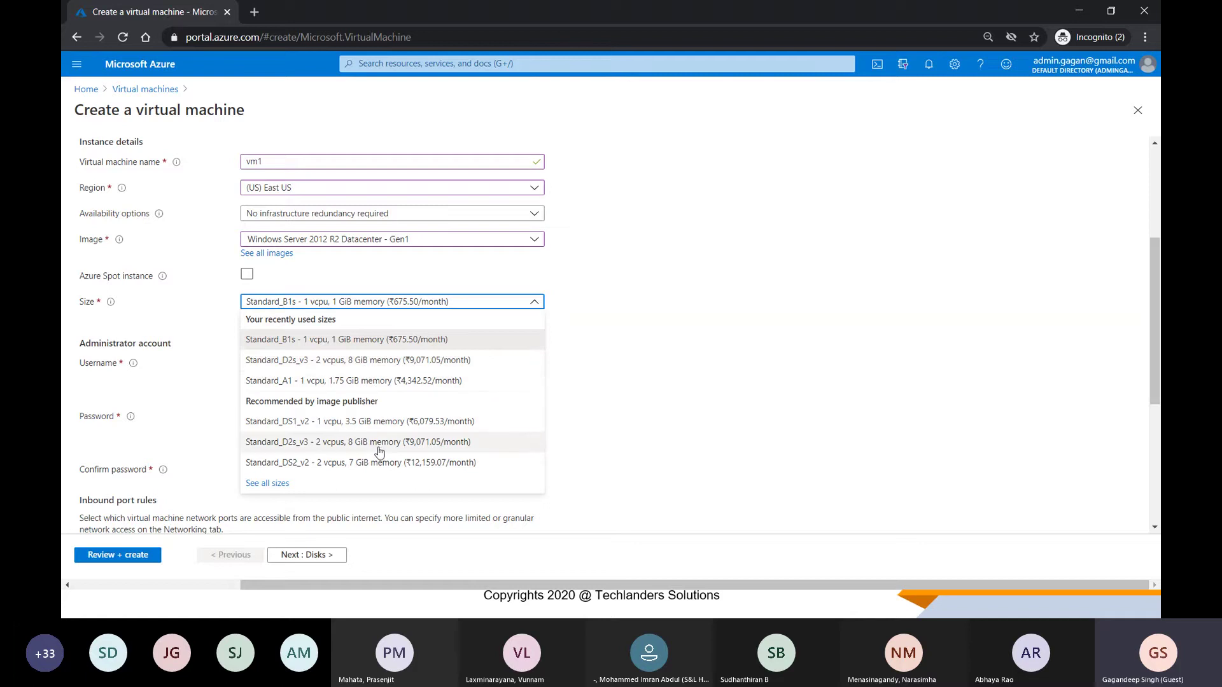
pyautogui.click(383, 425)
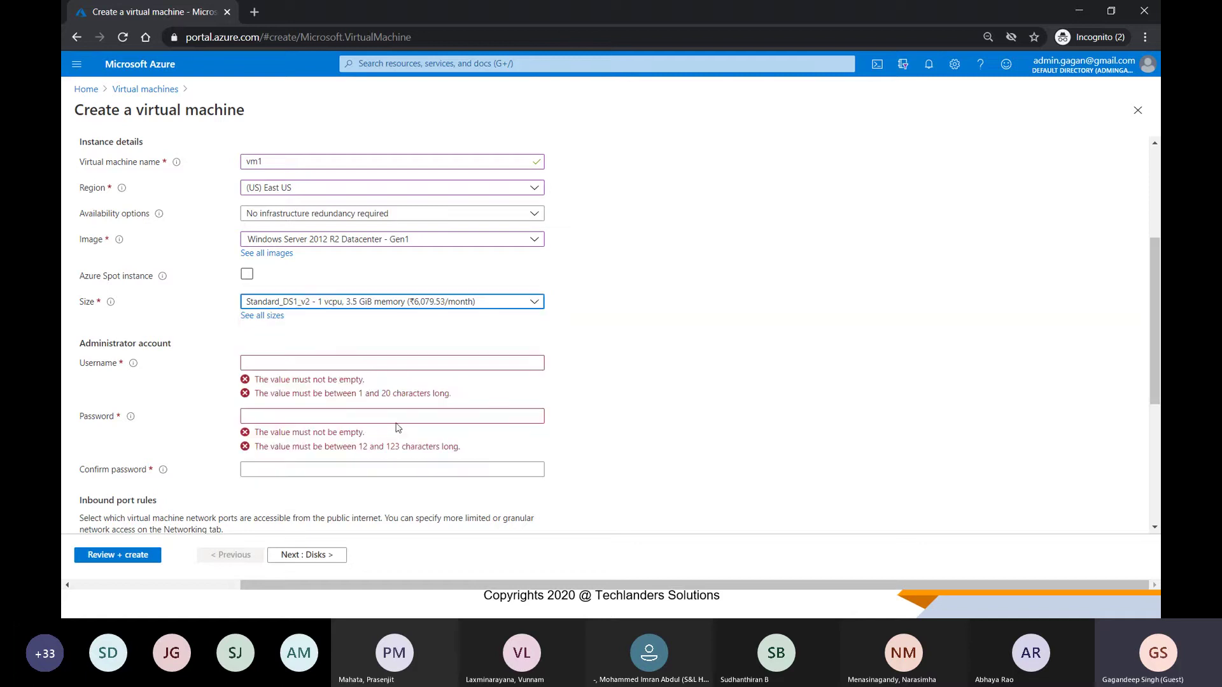
# - Switch the subscription to Azure Pass - Sponsorship and keep Standard_DS1_v2 as the size
pyautogui.scroll(3, 665, 366)
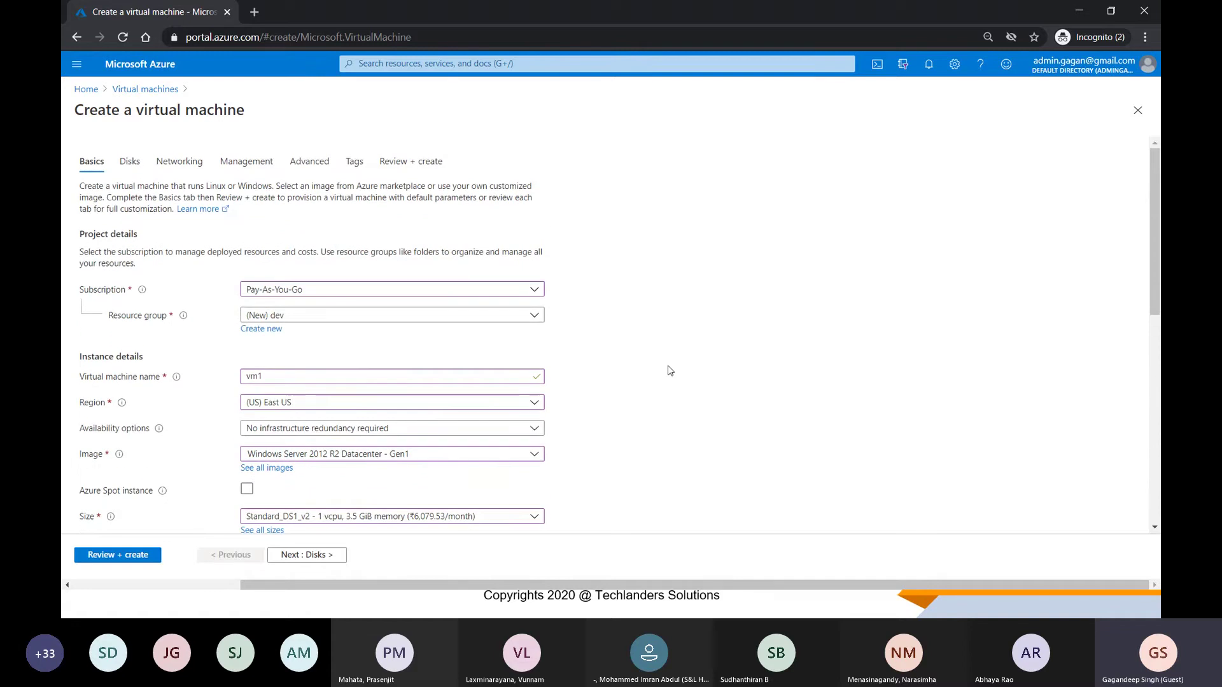
pyautogui.click(410, 219)
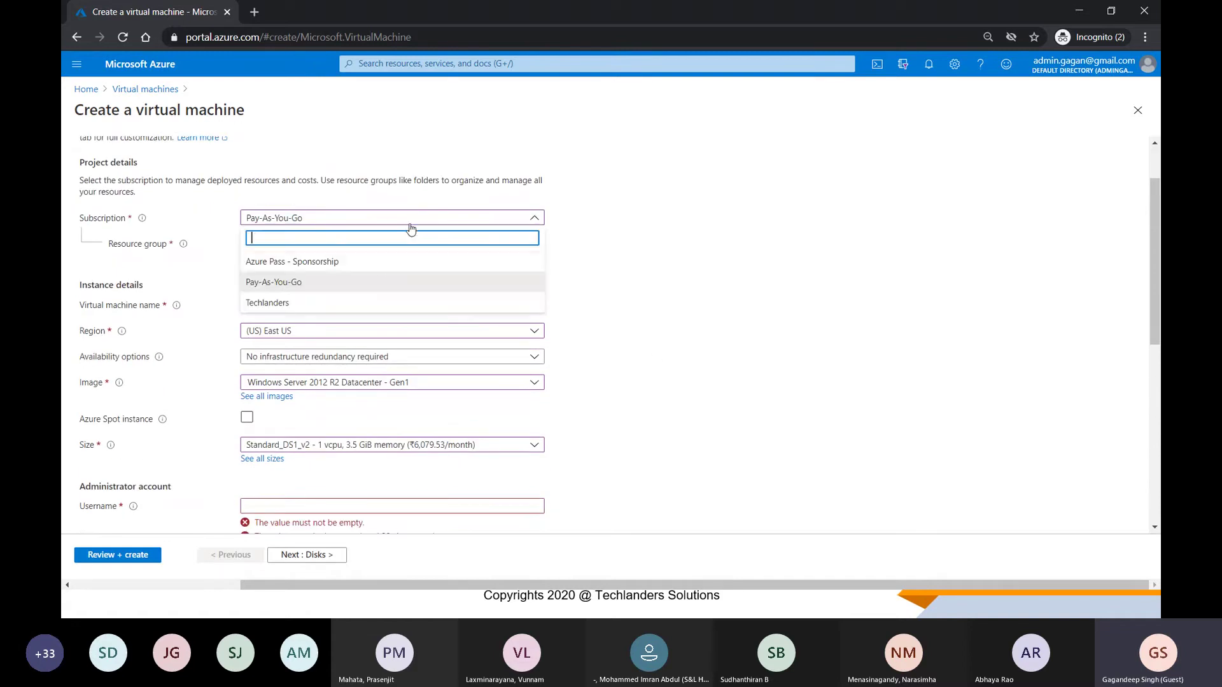
pyautogui.click(379, 268)
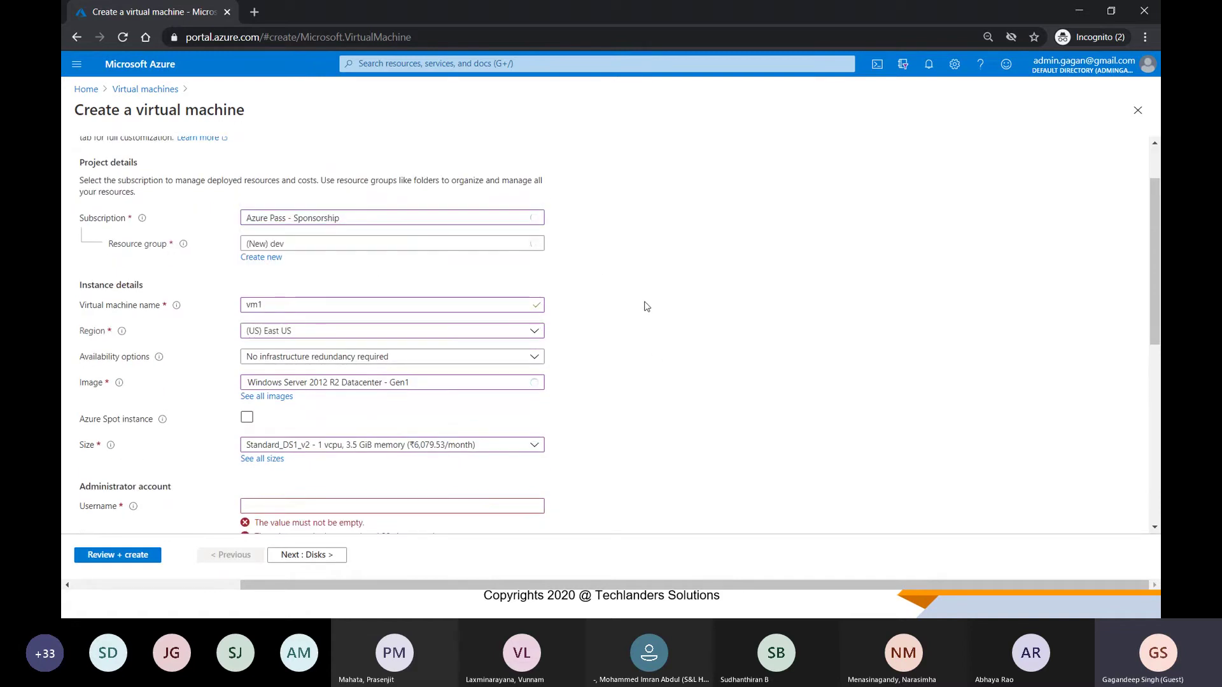
pyautogui.scroll(-1, 638, 324)
pyautogui.scroll(-3, 638, 324)
pyautogui.click(420, 230)
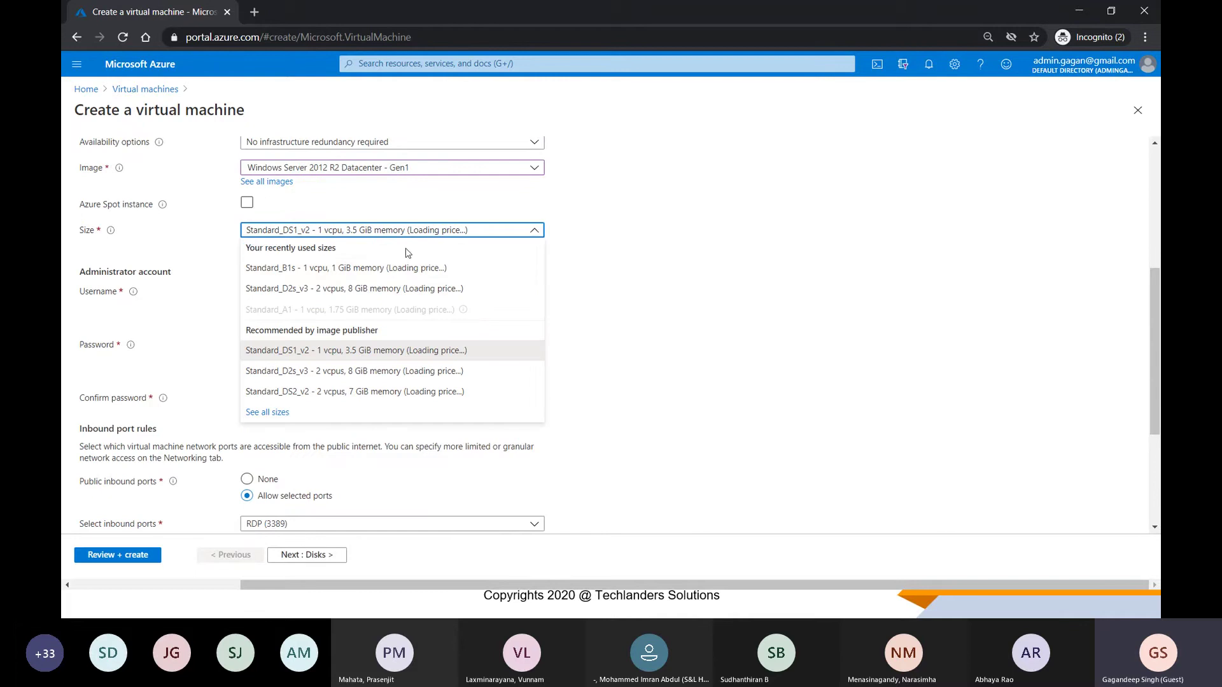
pyautogui.click(385, 351)
# - Enter the administrator username and password, then confirm the password
pyautogui.click(342, 290)
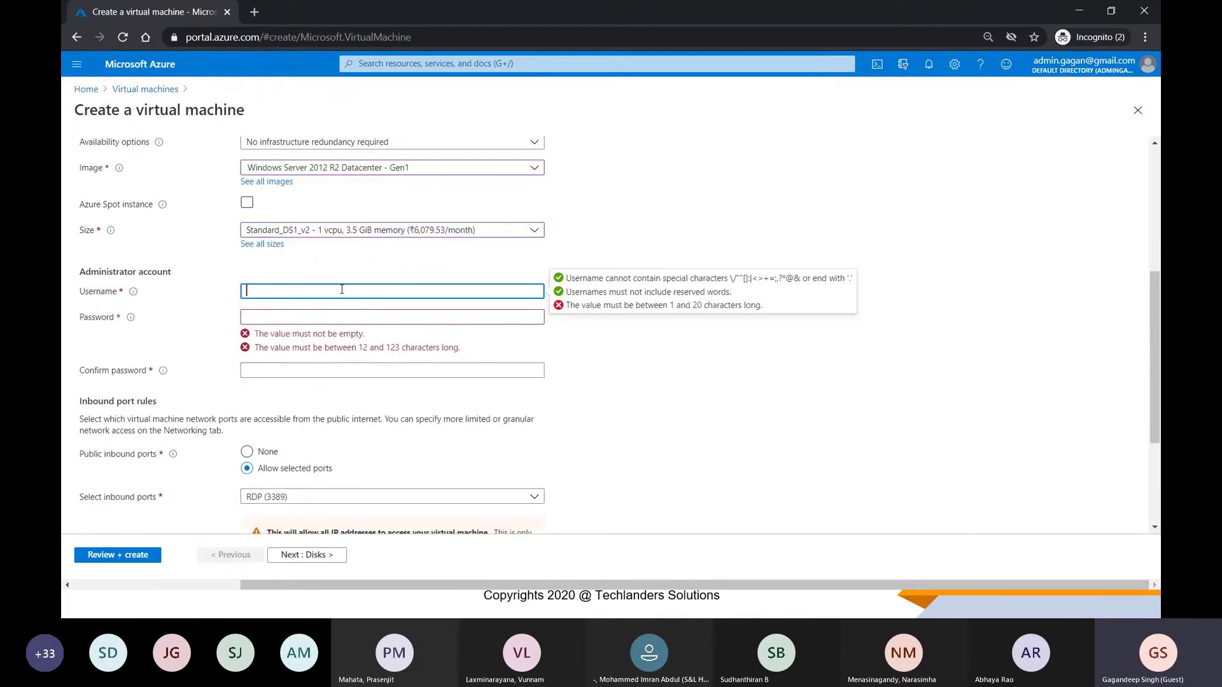
pyautogui.press('Tab')
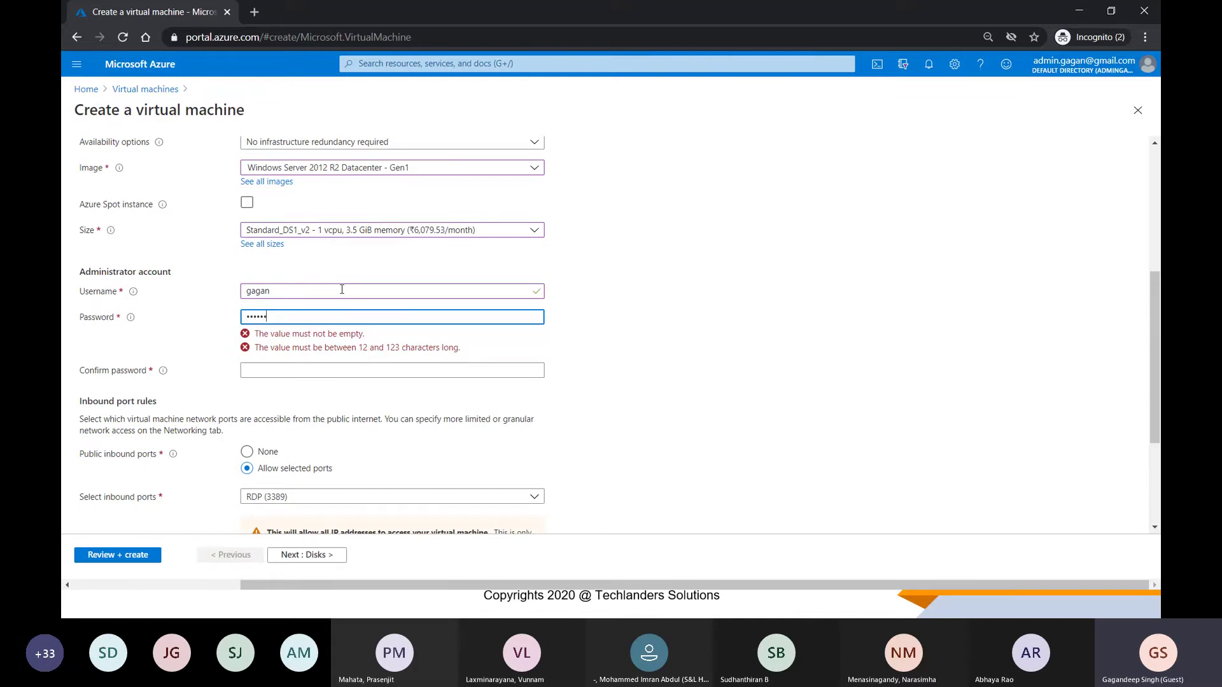
pyautogui.press('Tab')
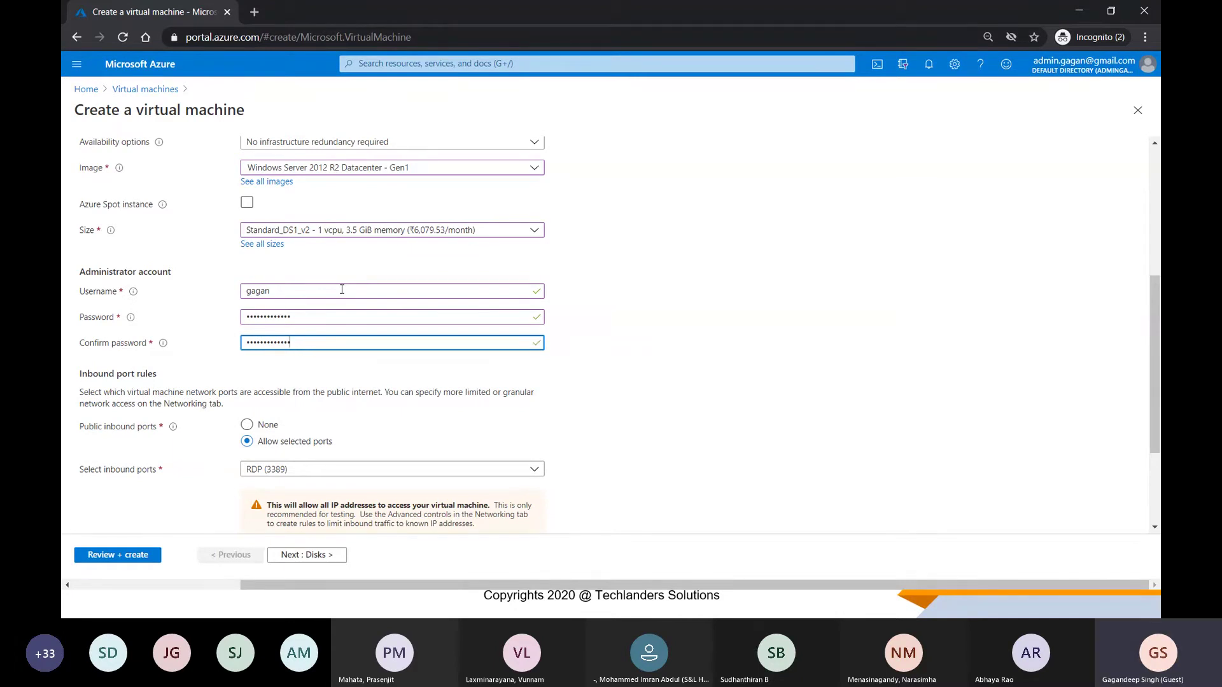
pyautogui.scroll(-1, 395, 439)
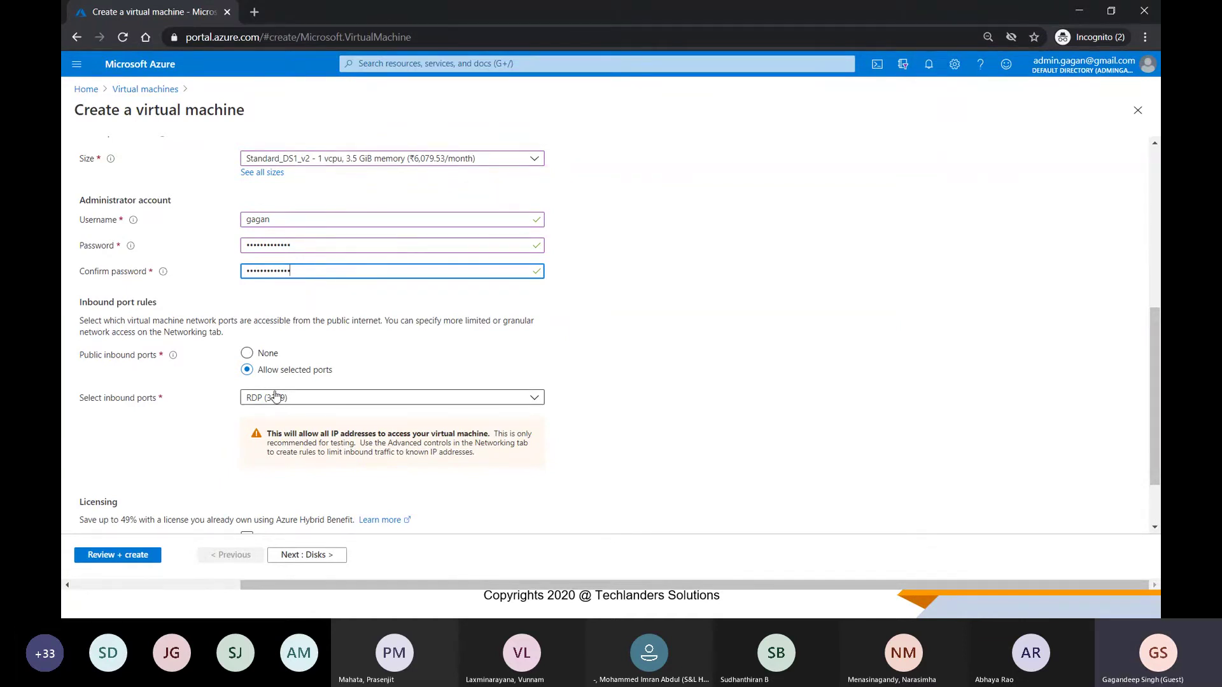
pyautogui.scroll(-1, 284, 402)
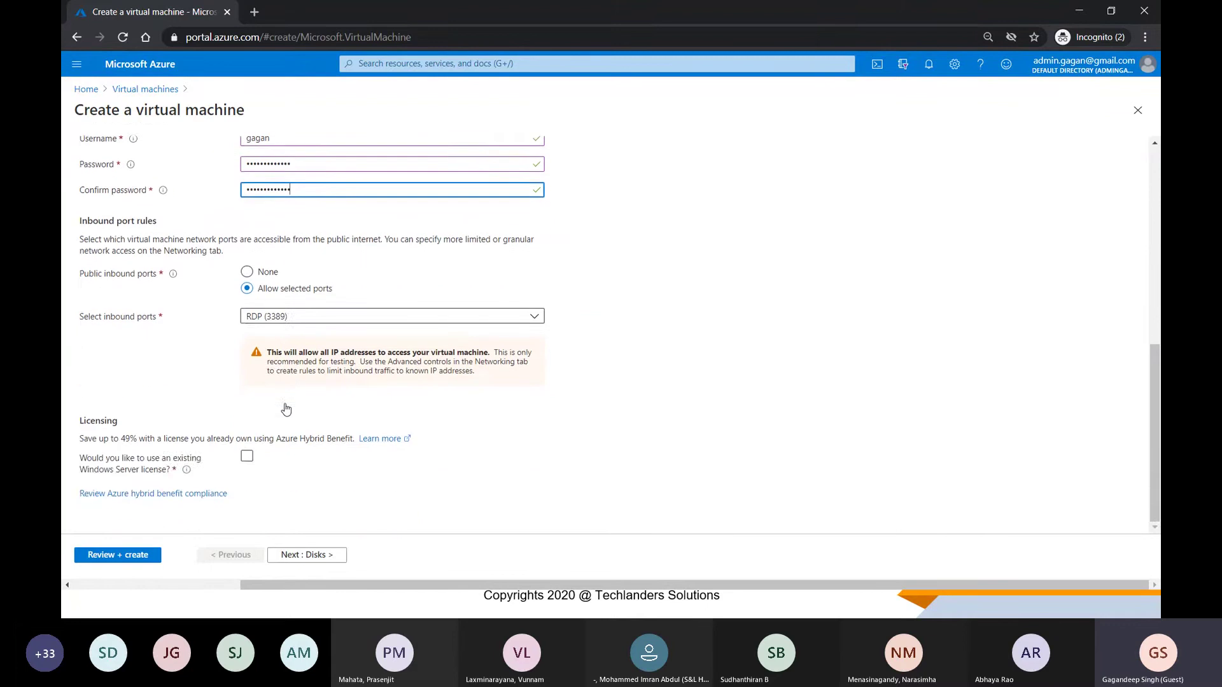
pyautogui.scroll(10, 285, 408)
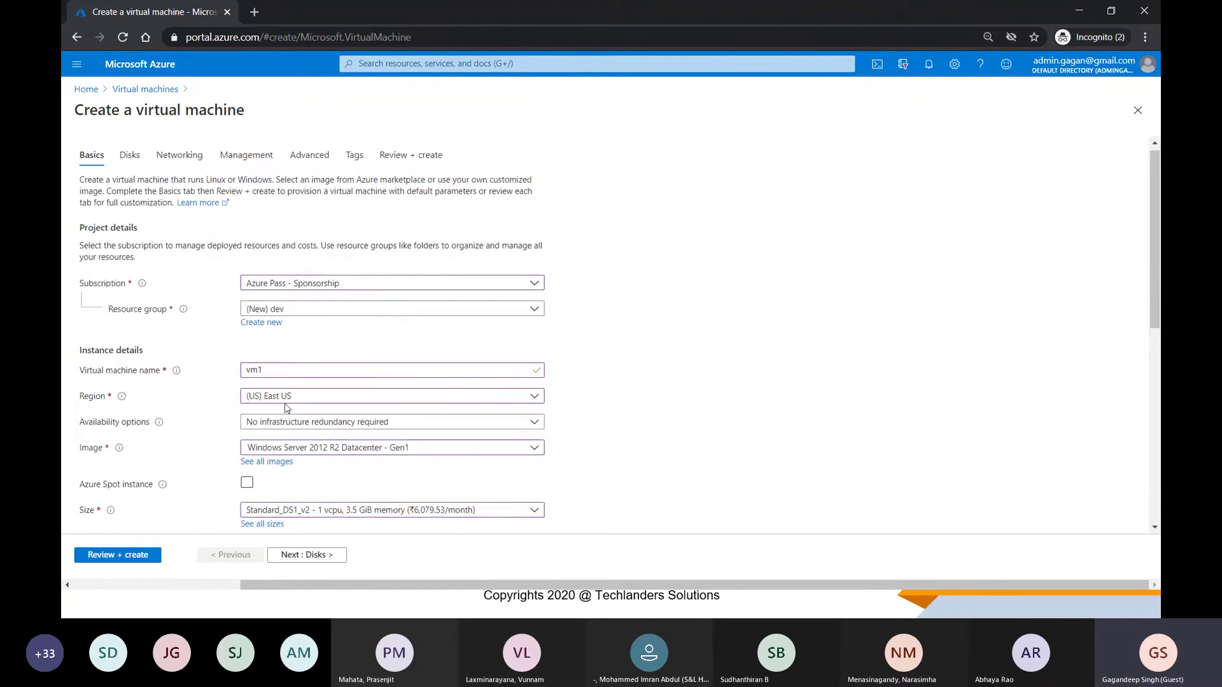
# - Review the Disks, Networking and Management tabs of the VM form
pyautogui.click(130, 163)
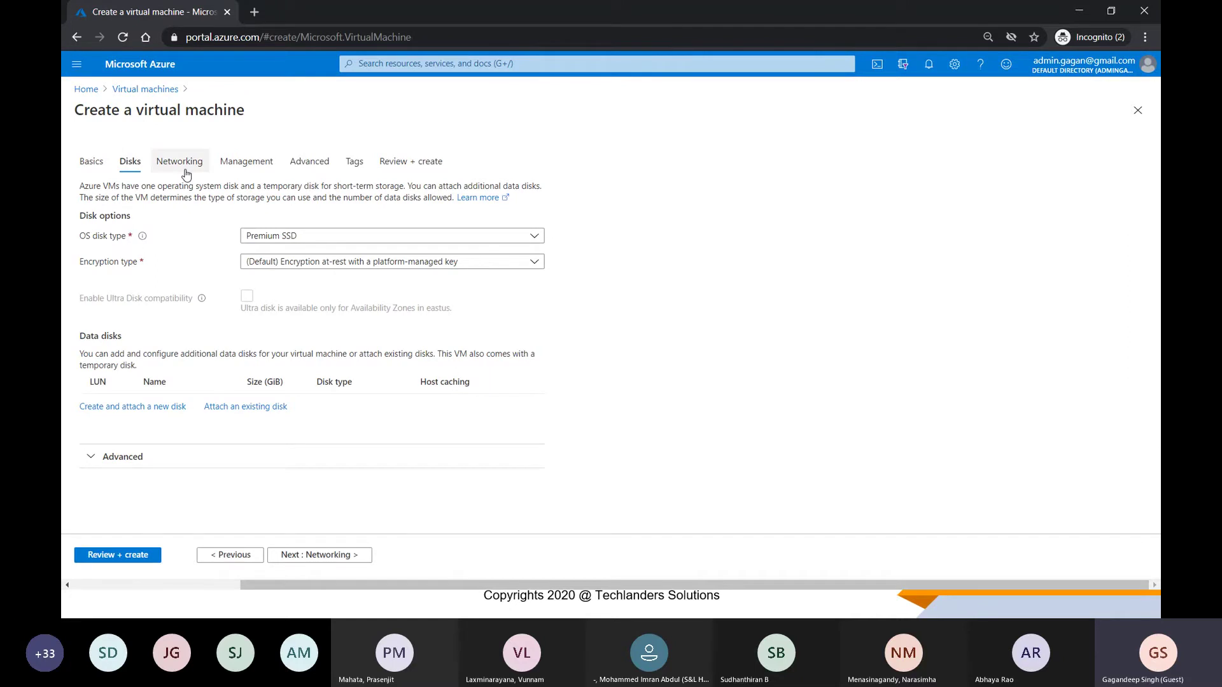
pyautogui.click(186, 167)
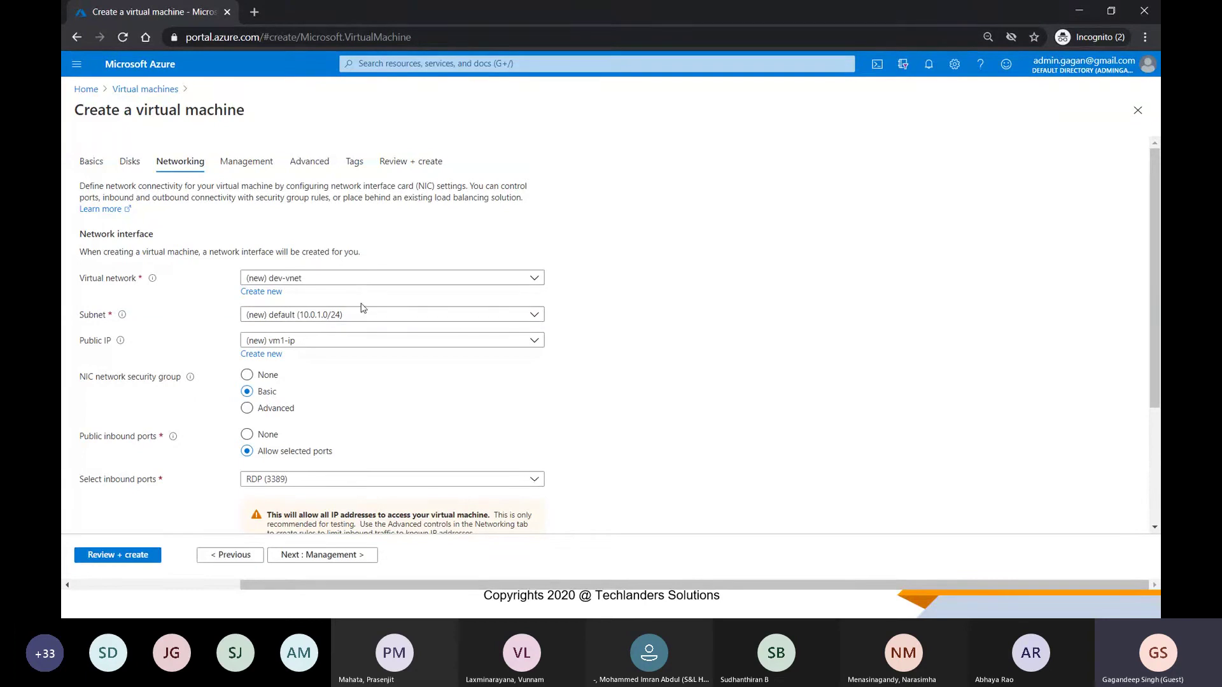
pyautogui.click(255, 164)
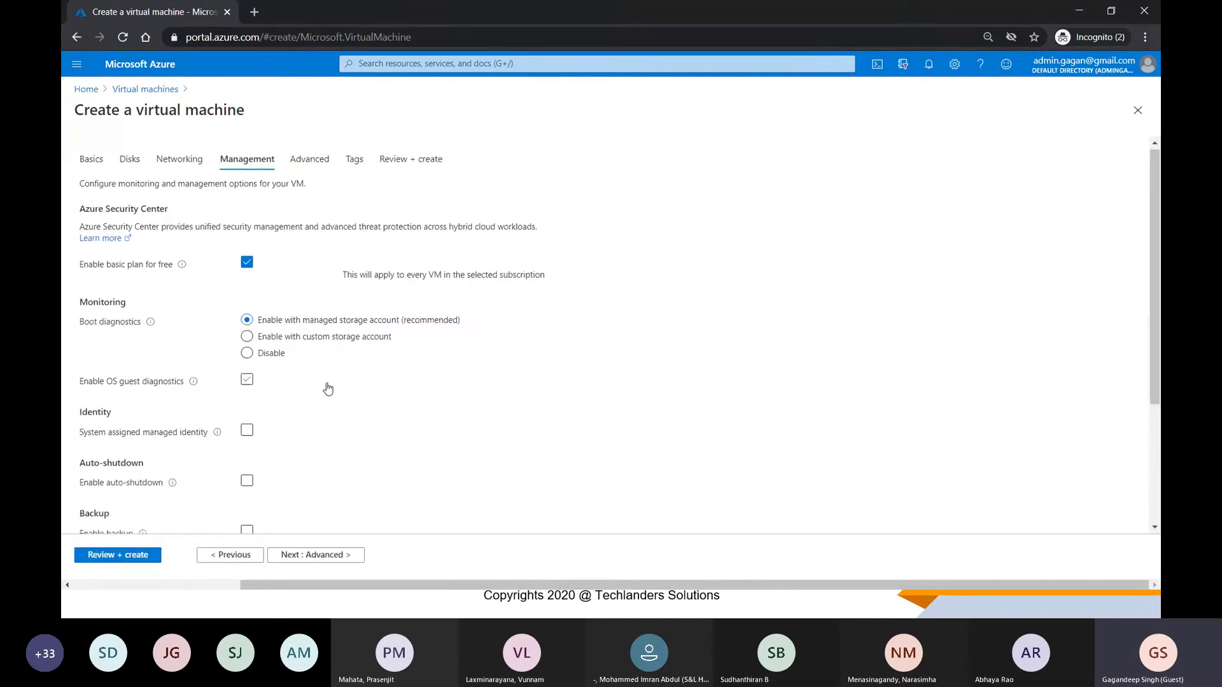
pyautogui.scroll(-3, 328, 388)
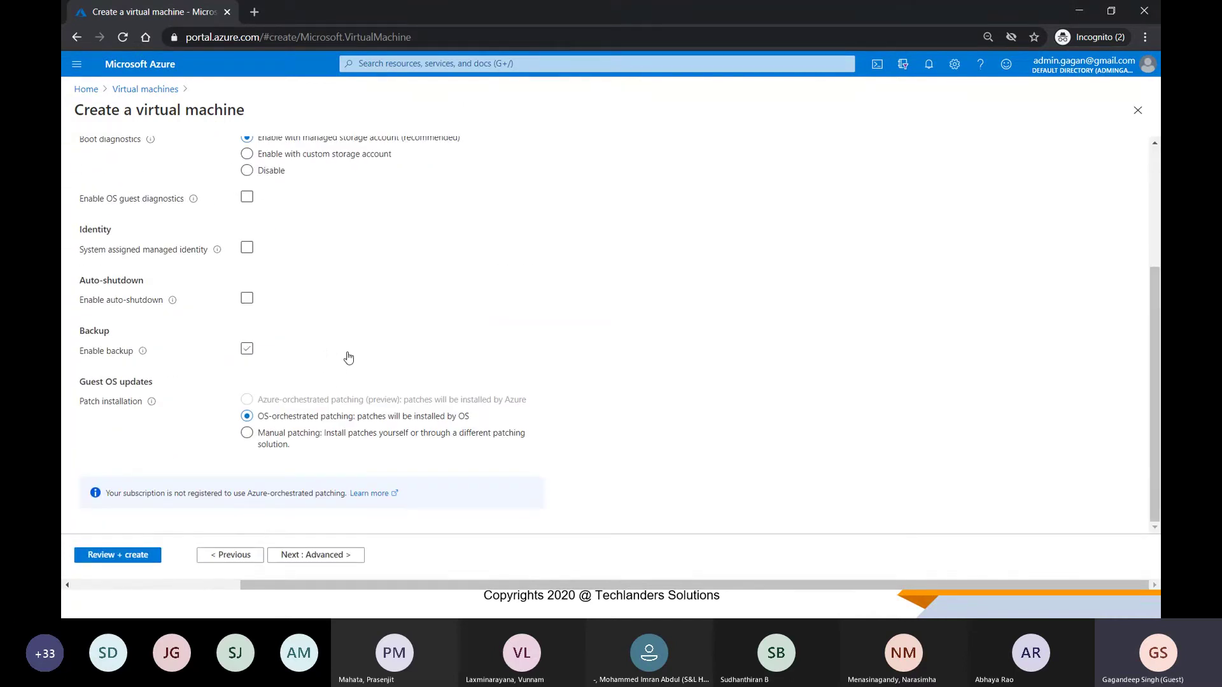
pyautogui.scroll(3, 346, 355)
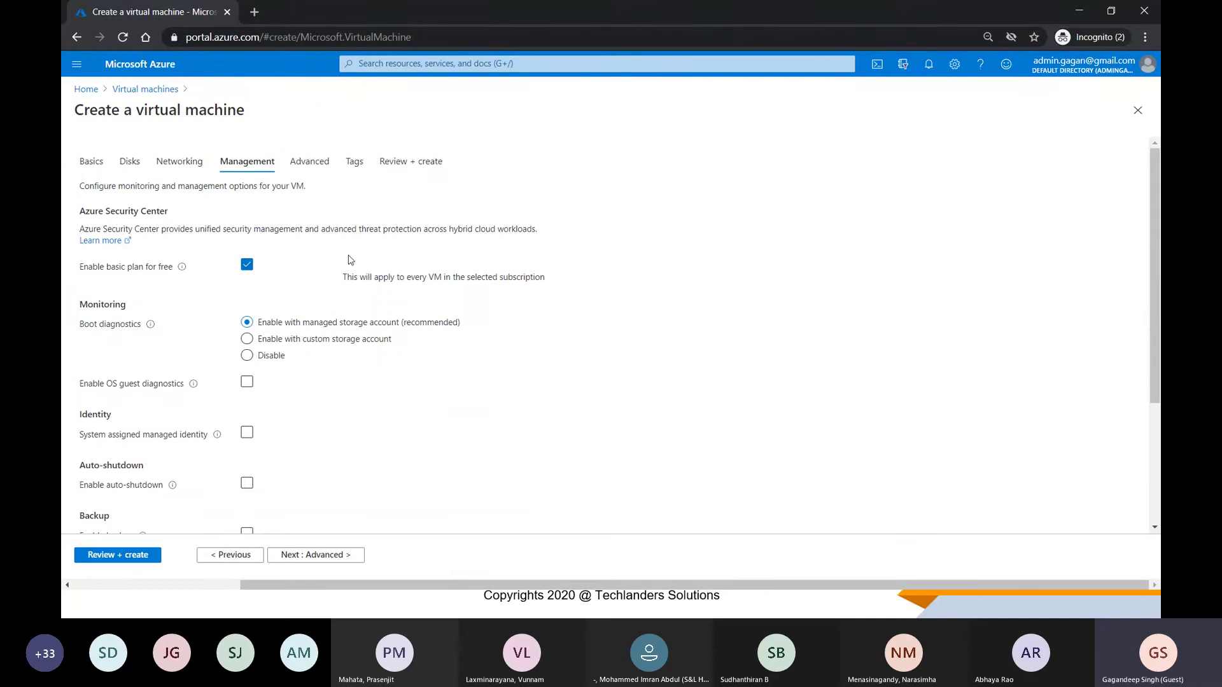
# - Check the Advanced tab's custom data, then run Review + create validation
pyautogui.click(315, 166)
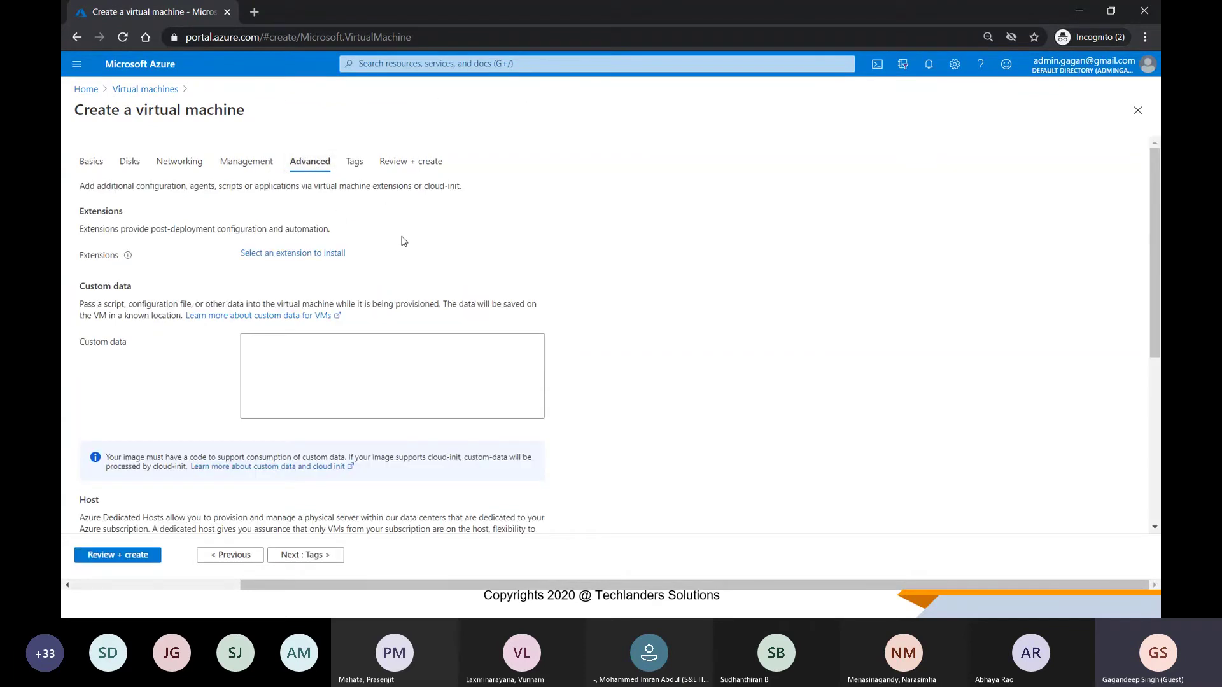
pyautogui.click(399, 341)
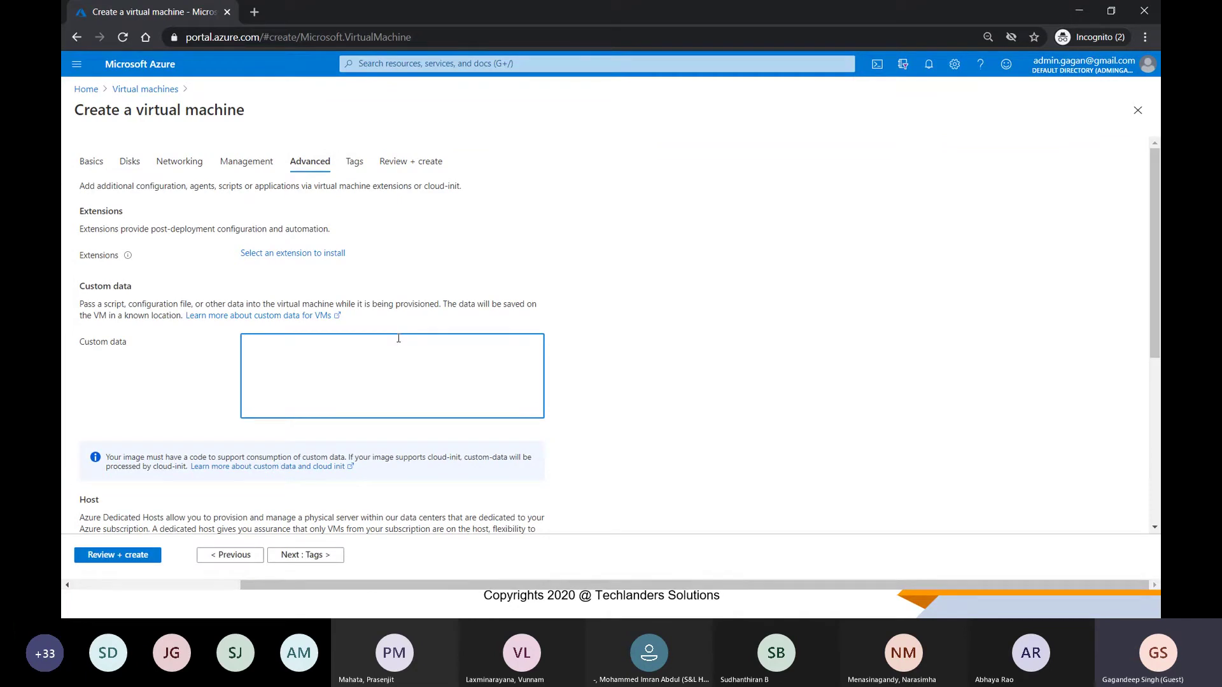
pyautogui.scroll(-5, 395, 344)
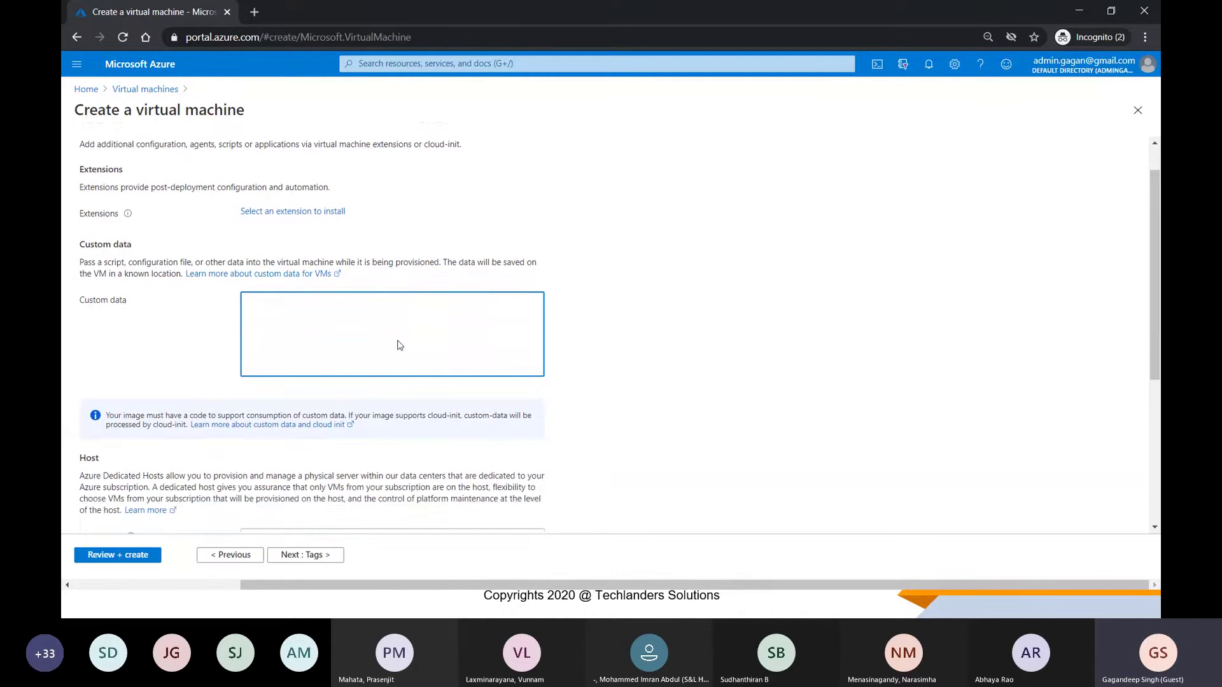
pyautogui.click(116, 557)
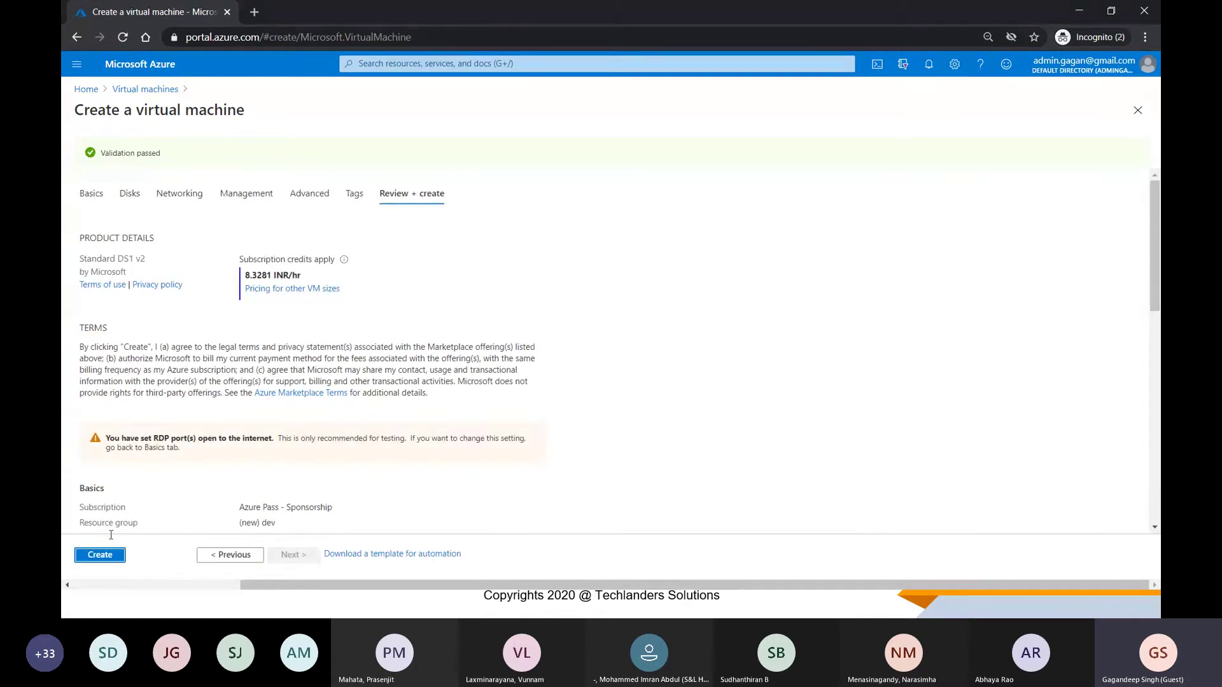
# - Submit vm1 for deployment with Create
pyautogui.click(109, 556)
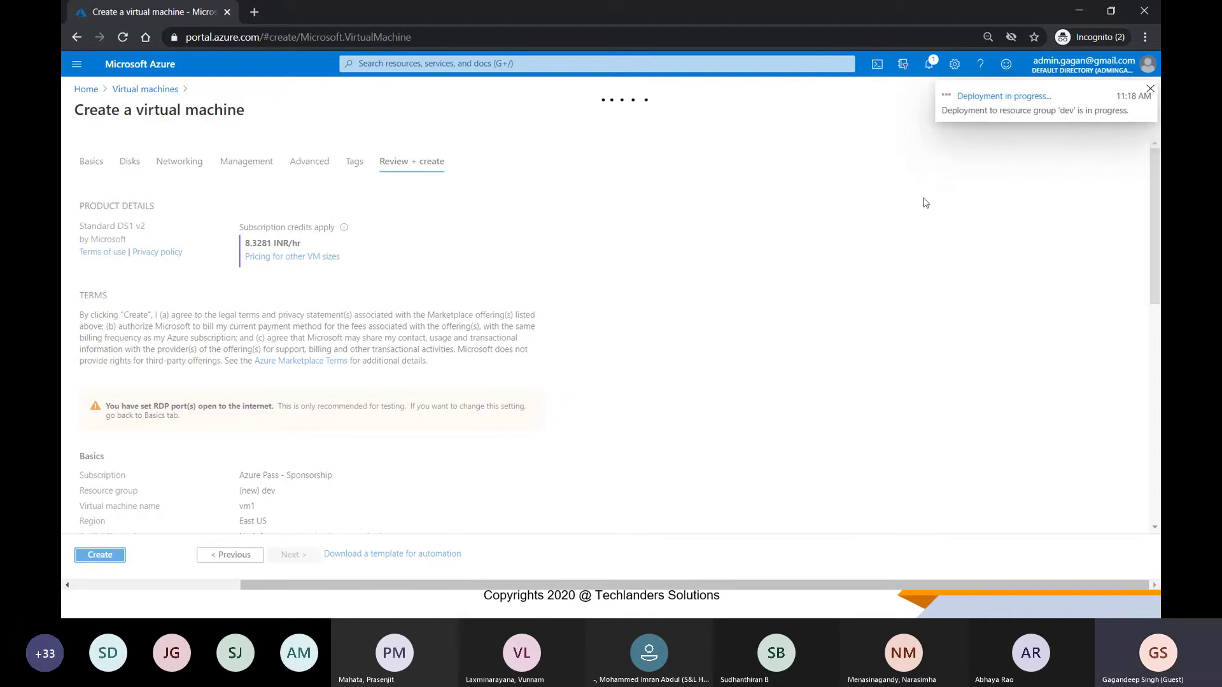
# - Open the in-progress deployment's overview from the notification
pyautogui.click(1012, 97)
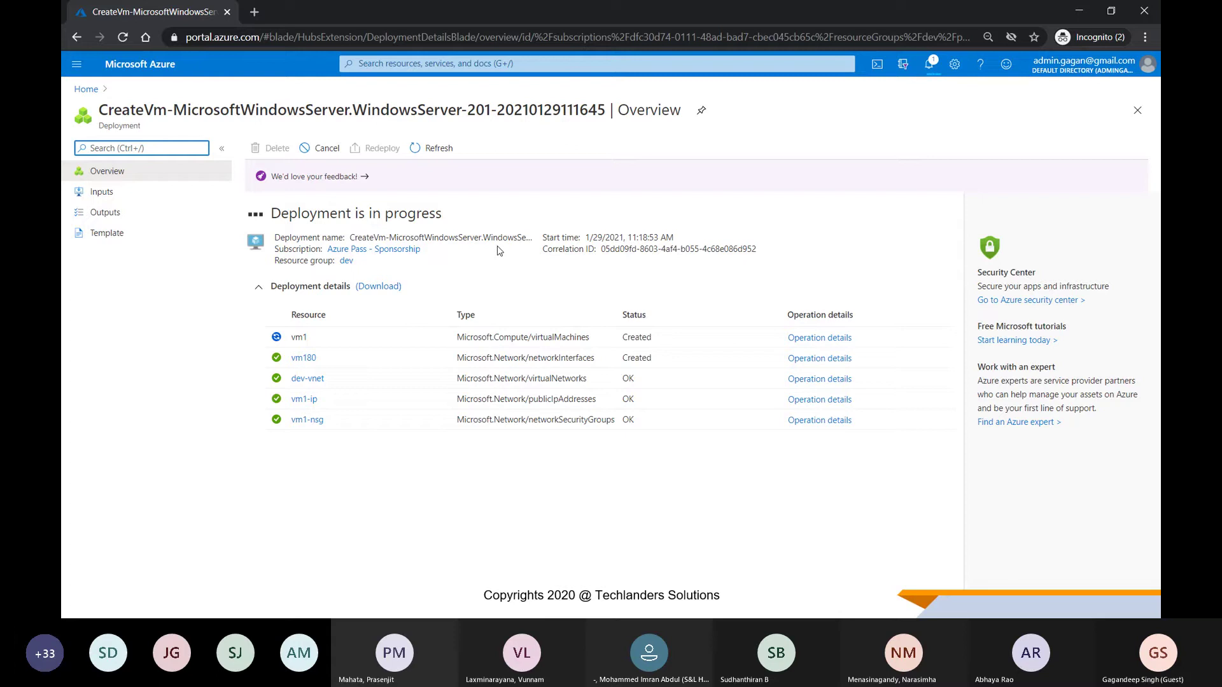
pyautogui.hotkey('alt', 'Tab')
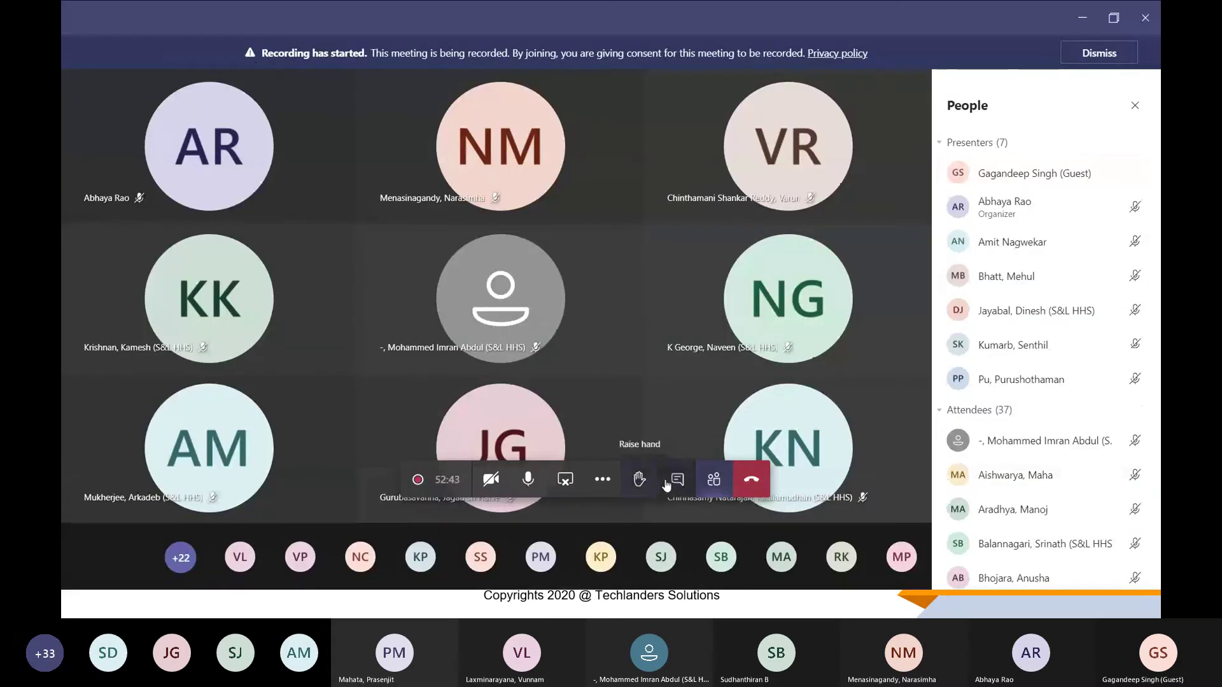
pyautogui.click(678, 481)
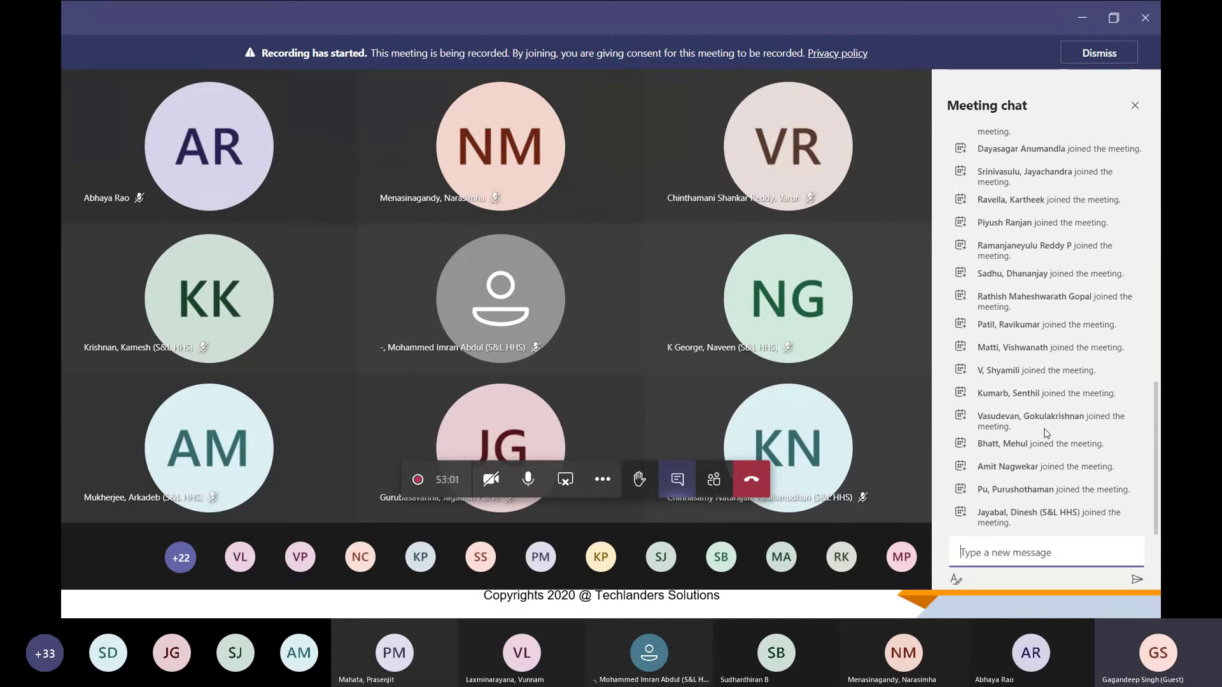
pyautogui.moveTo(1053, 426)
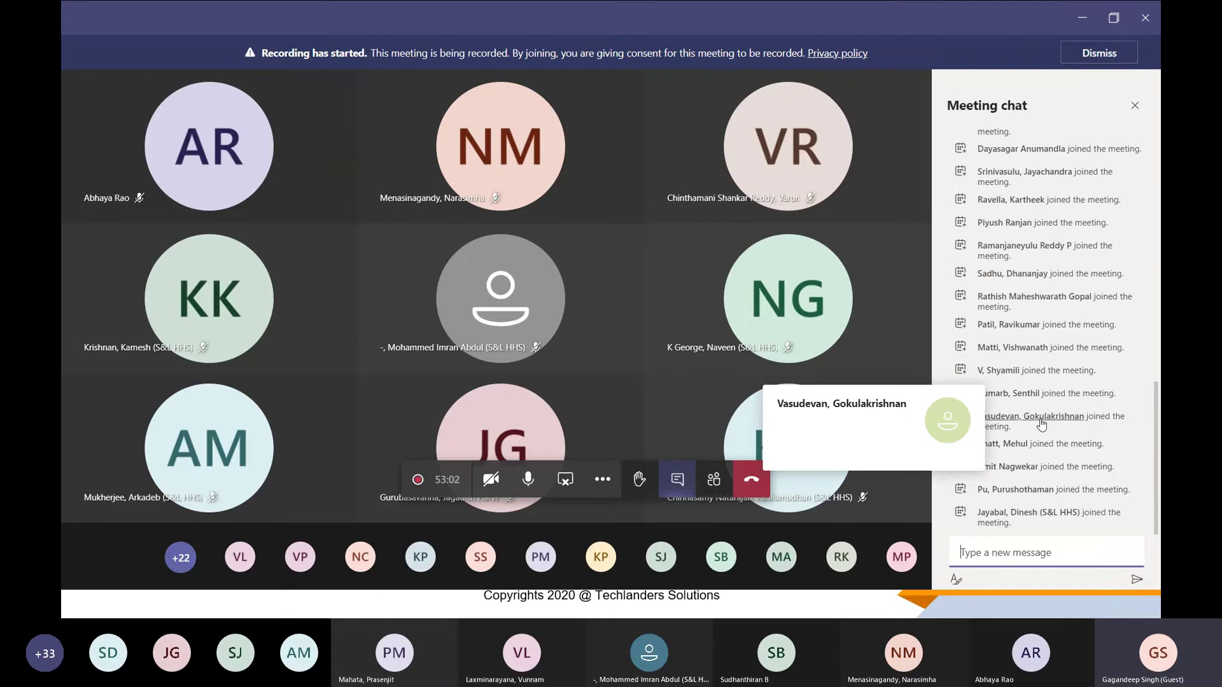
pyautogui.hotkey('alt', 'Tab')
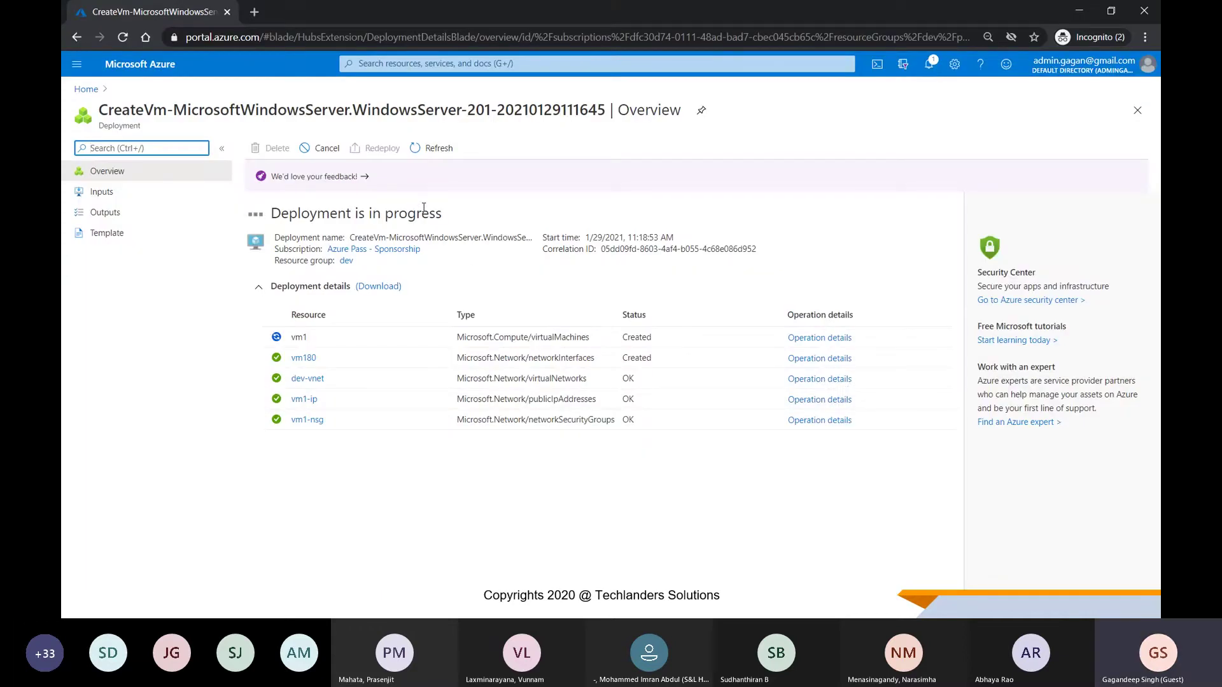
# - Open Home in a new tab, go to vm1, and copy its public IP 13.92.103.92
pyautogui.rightClick(89, 91)
pyautogui.click(105, 98)
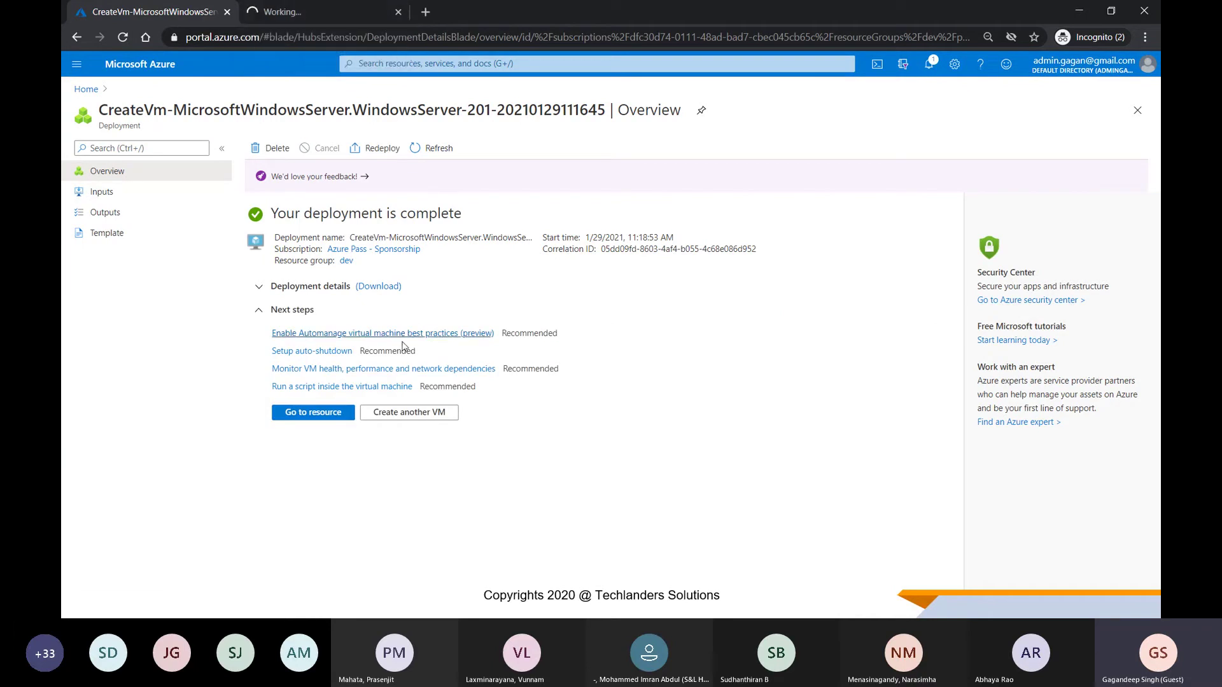
pyautogui.moveTo(368, 215); pyautogui.dragTo(404, 217)
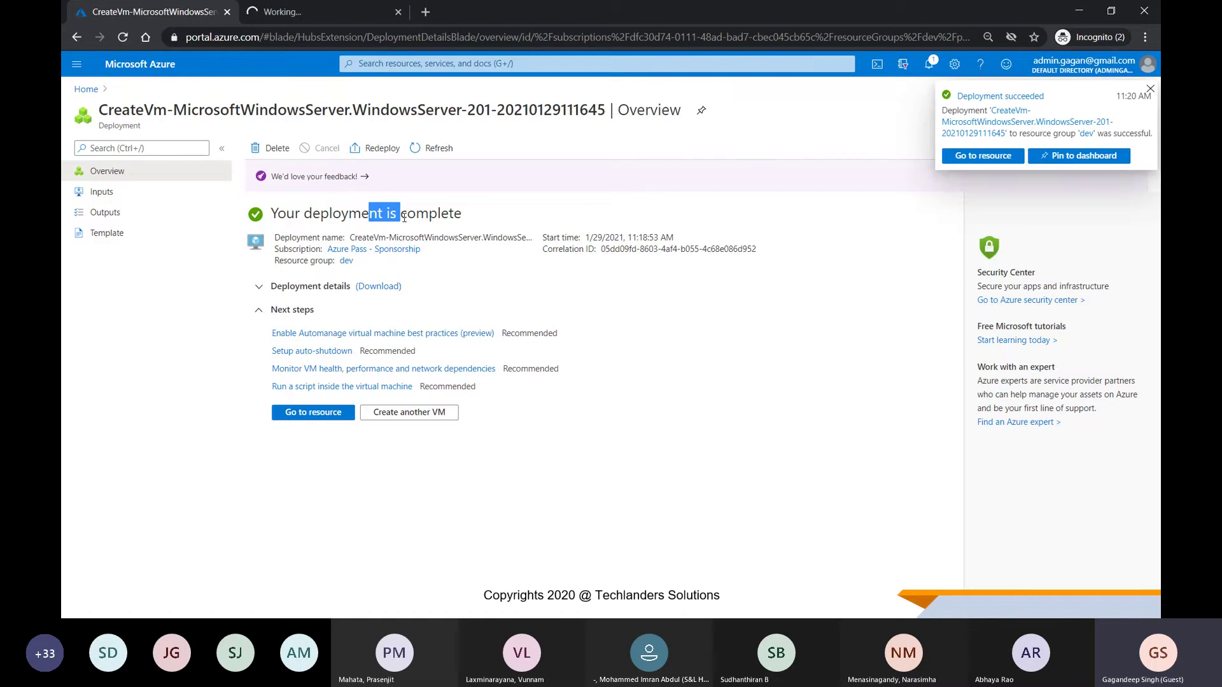
pyautogui.click(315, 415)
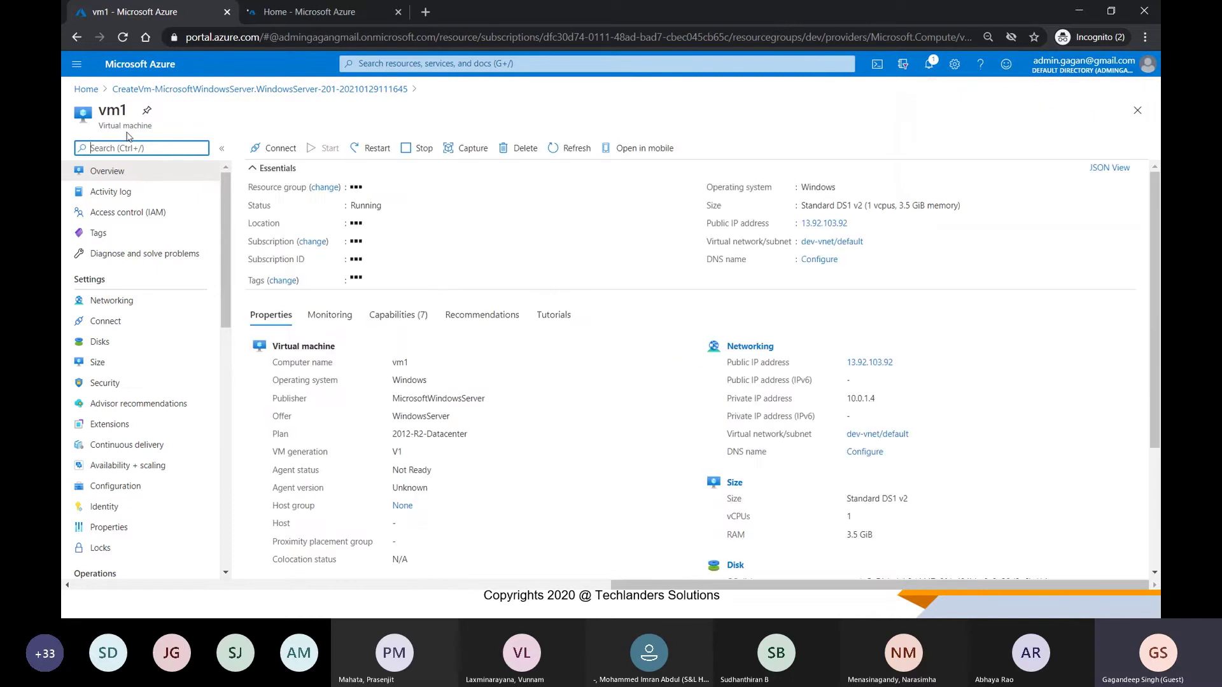
pyautogui.moveTo(355, 206); pyautogui.dragTo(372, 206)
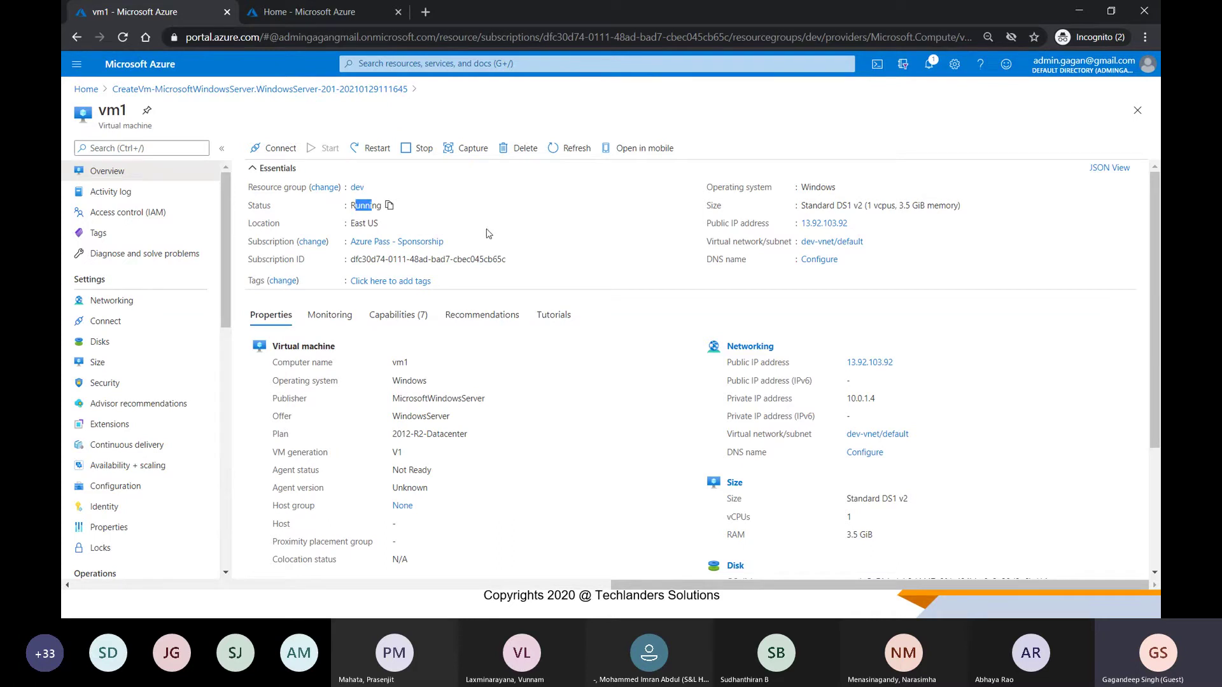
pyautogui.click(856, 224)
# - Start a Remote Desktop connection to 13.92.103.92 with the administrator user name entered
pyautogui.press('super+r')
pyautogui.write('mstsc')
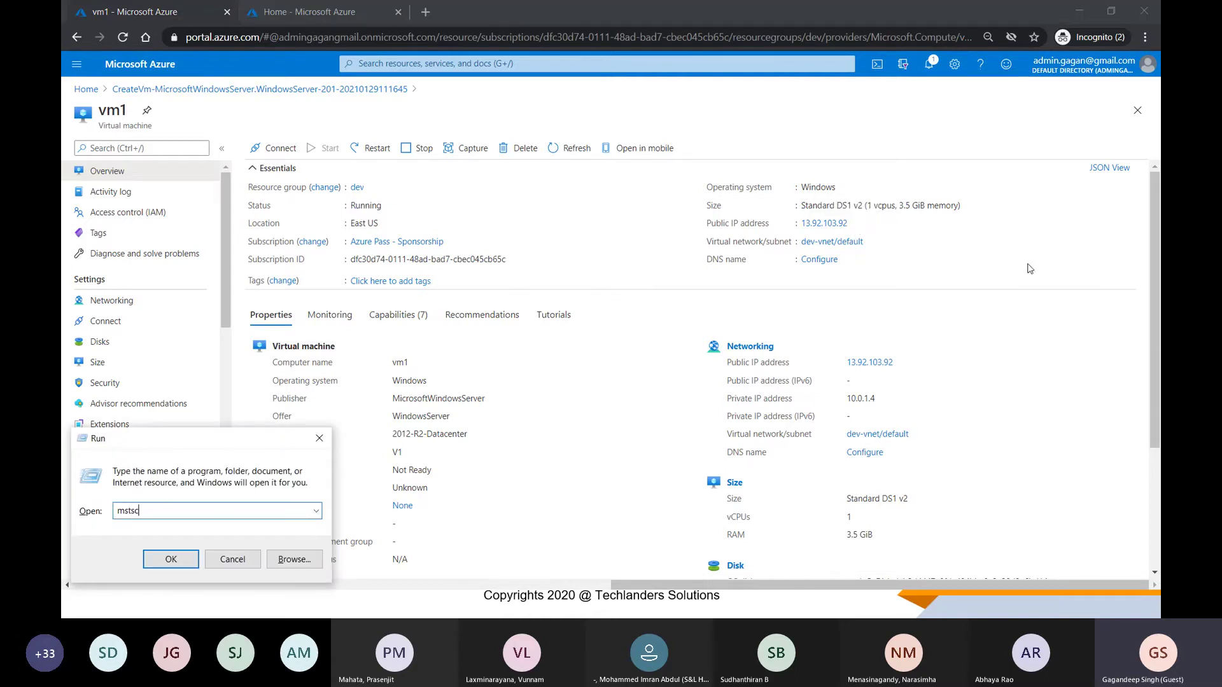
pyautogui.press('Return')
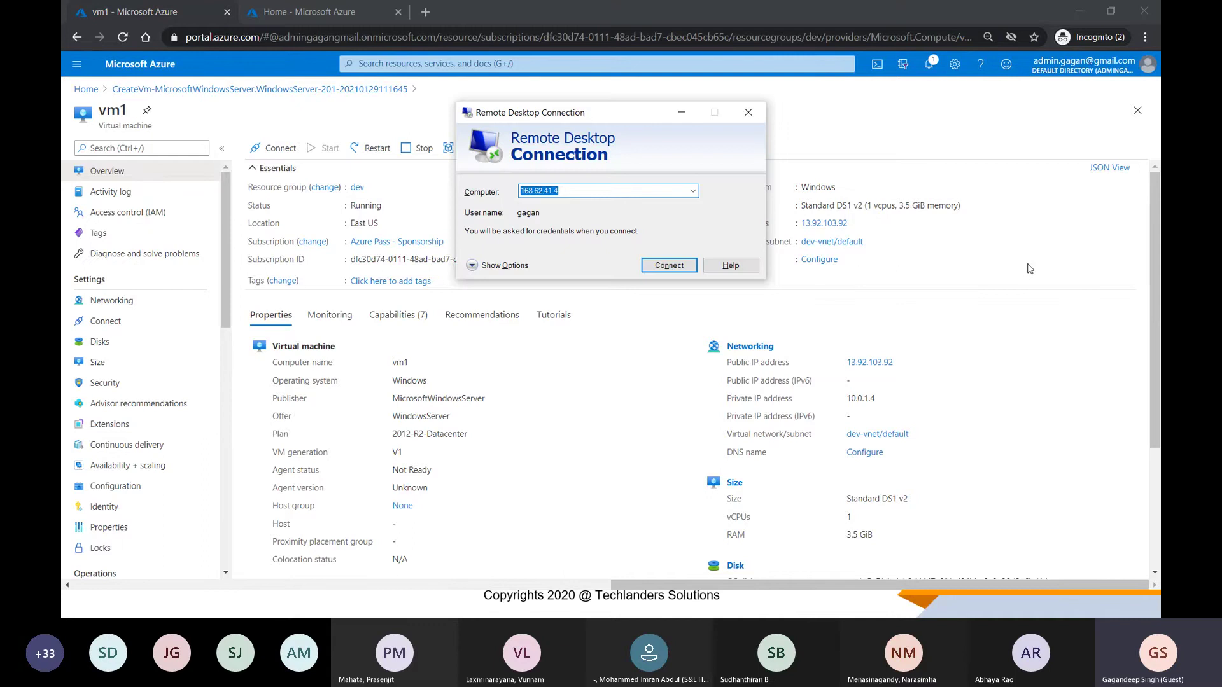
pyautogui.hotkey('ctrl', 'v')
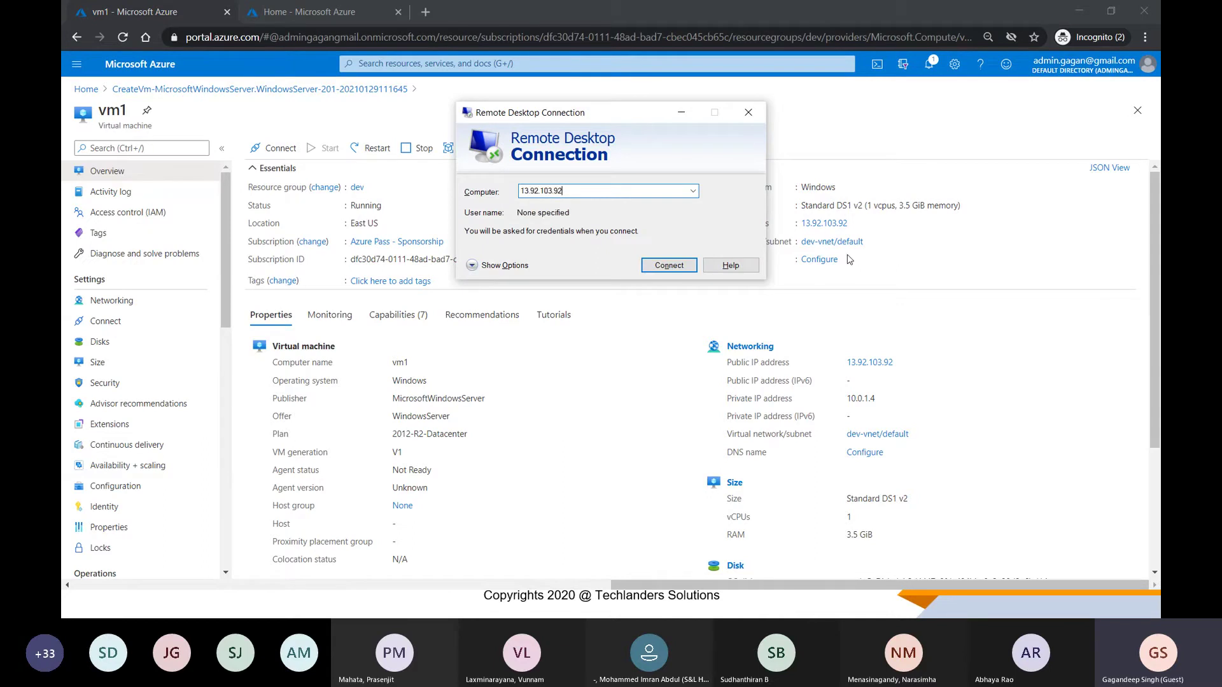
pyautogui.click(484, 266)
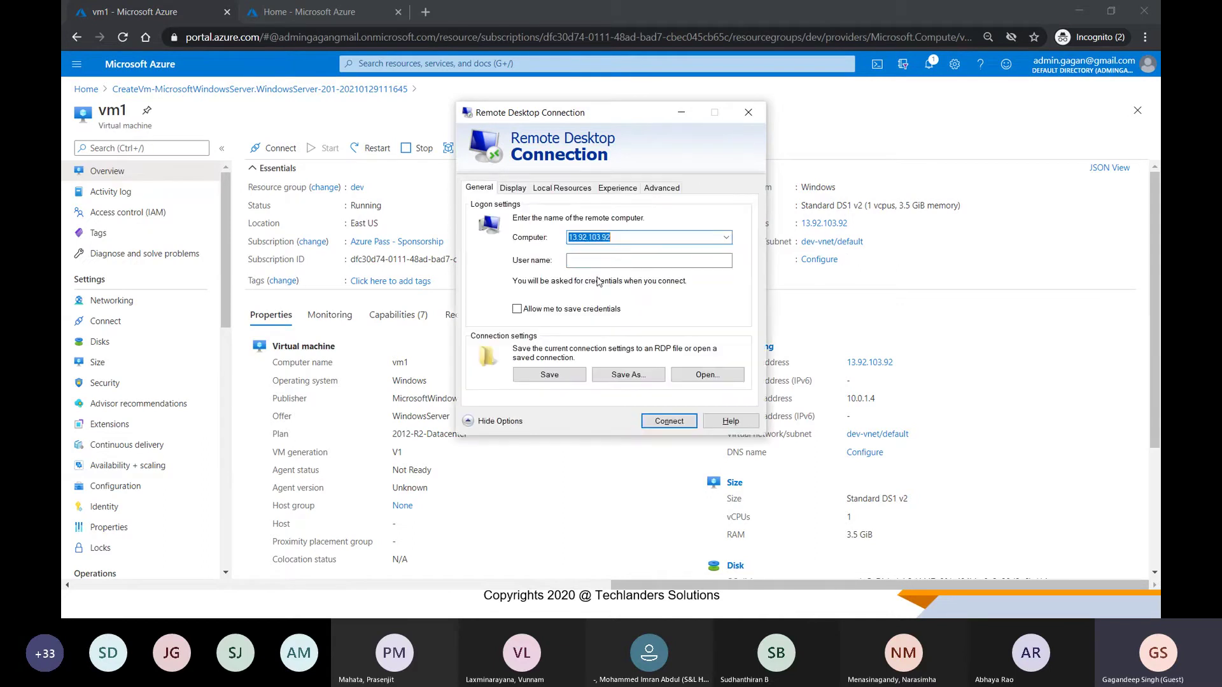
pyautogui.click(598, 260)
pyautogui.write('gagan')
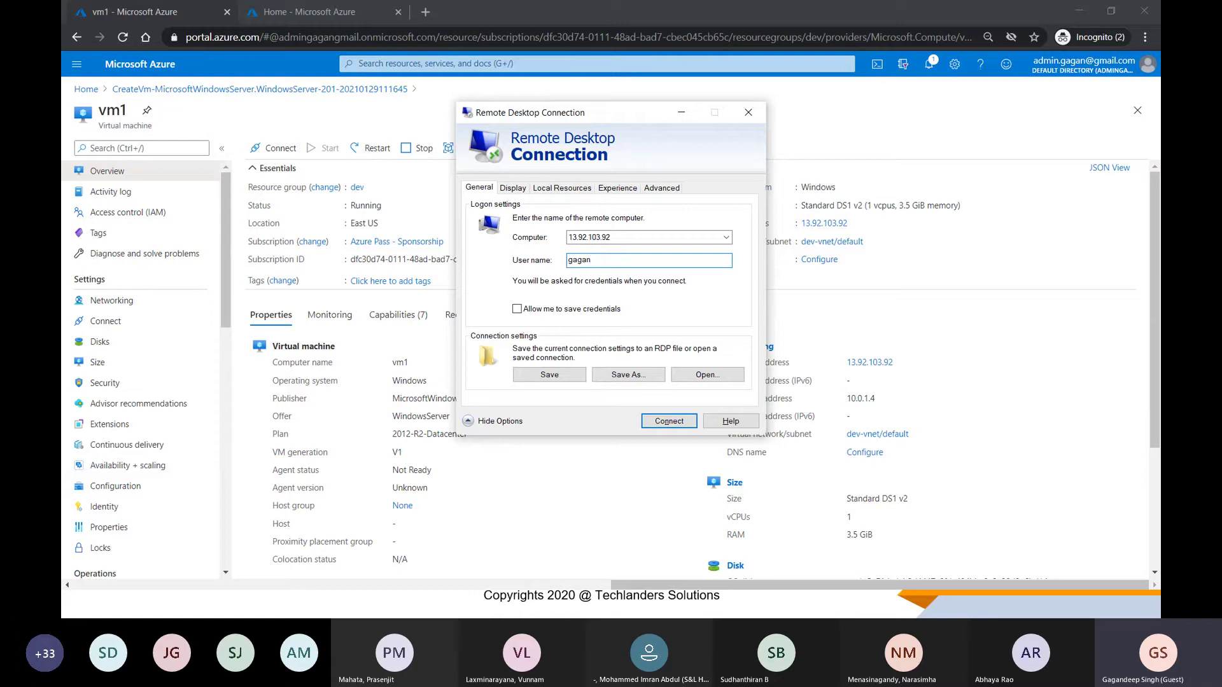
# - Connect, sign in with the account password, and accept the unverified certificate warning
pyautogui.click(667, 422)
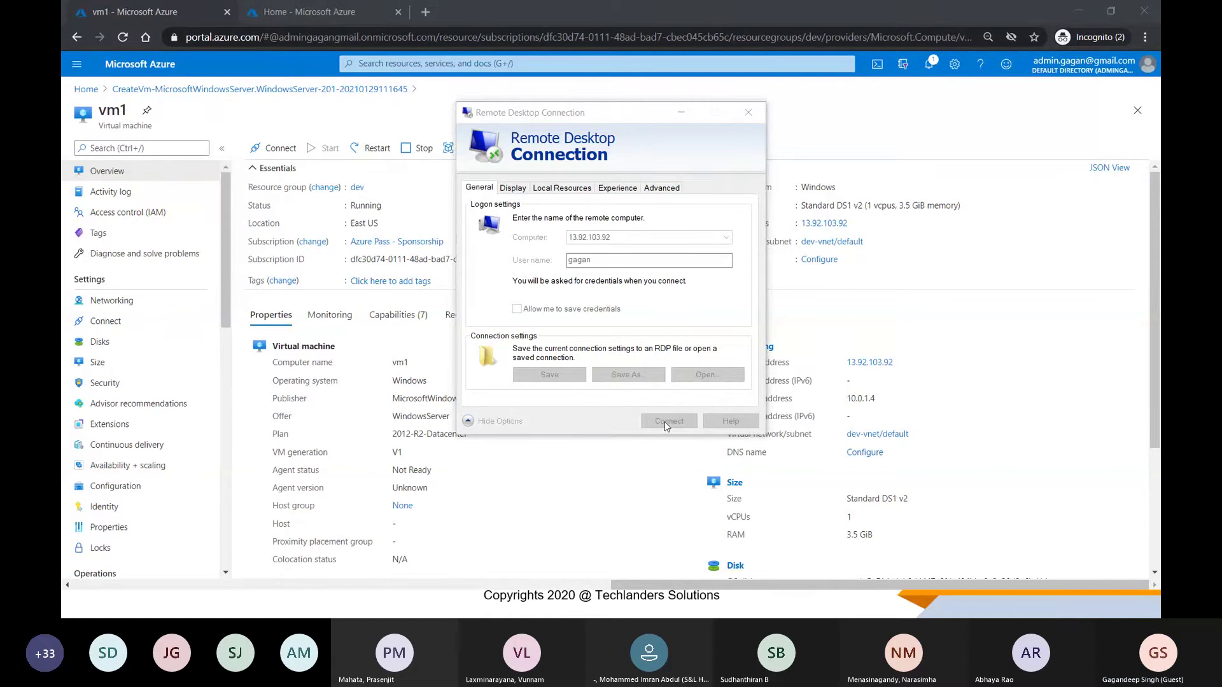
pyautogui.write('●●●●●●●●●●●')
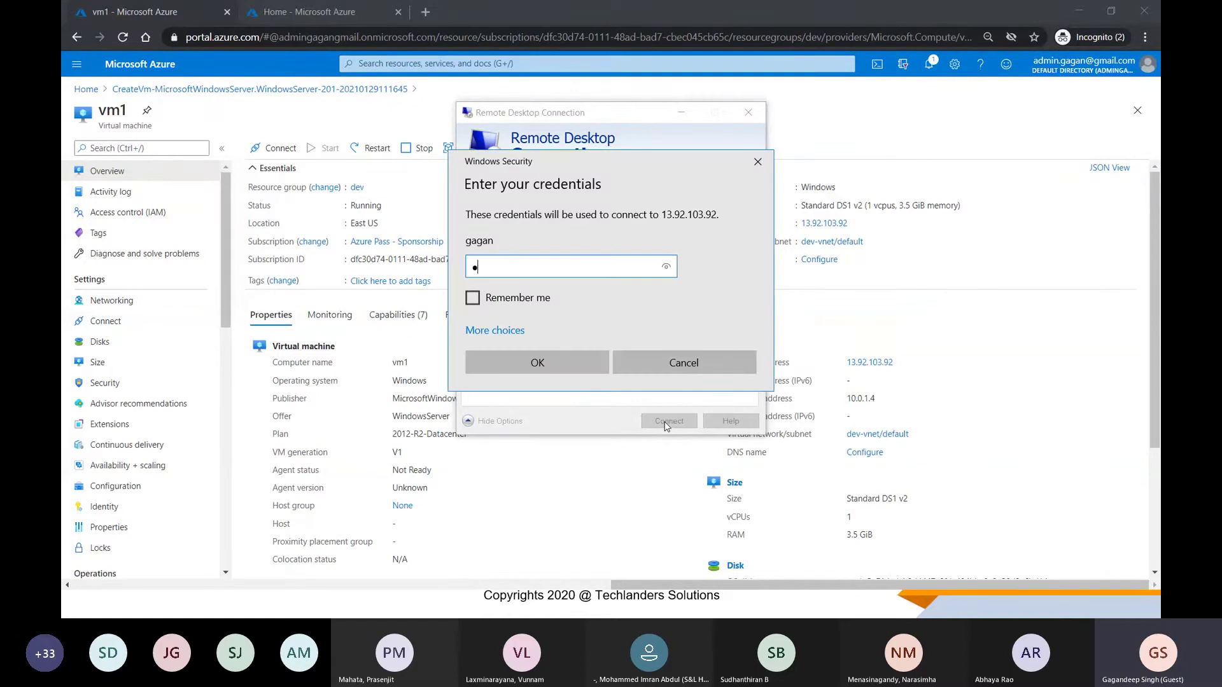
pyautogui.write('●')
pyautogui.press('Return')
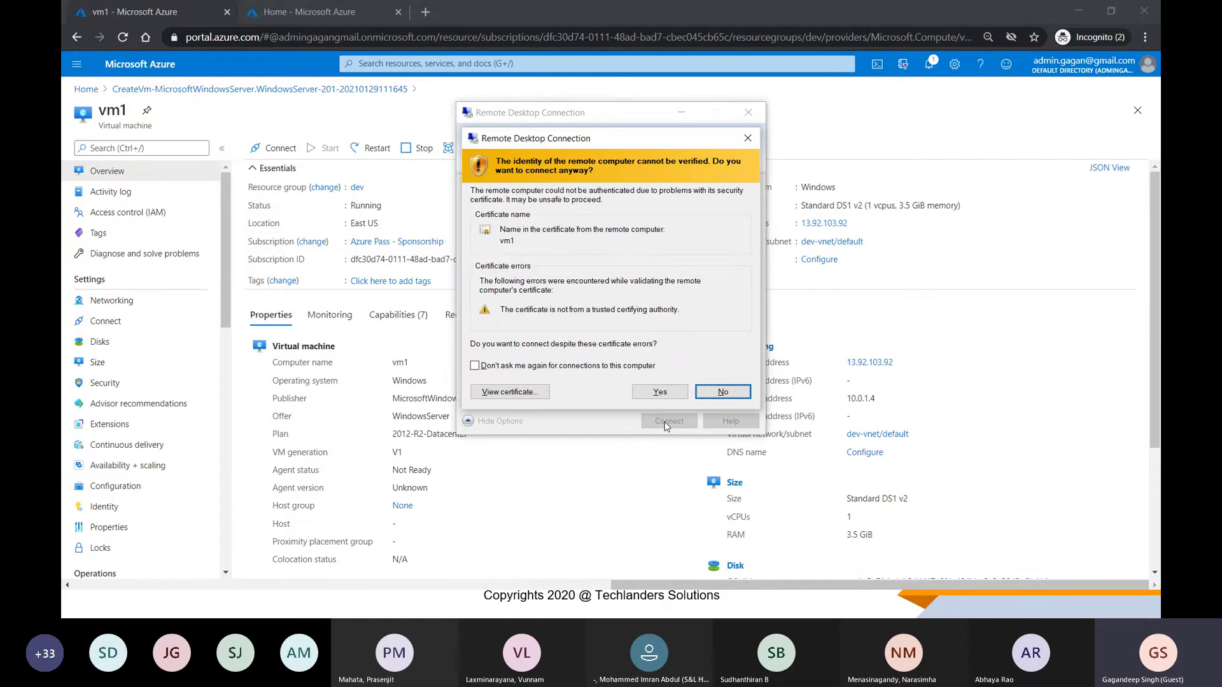
pyautogui.click(677, 391)
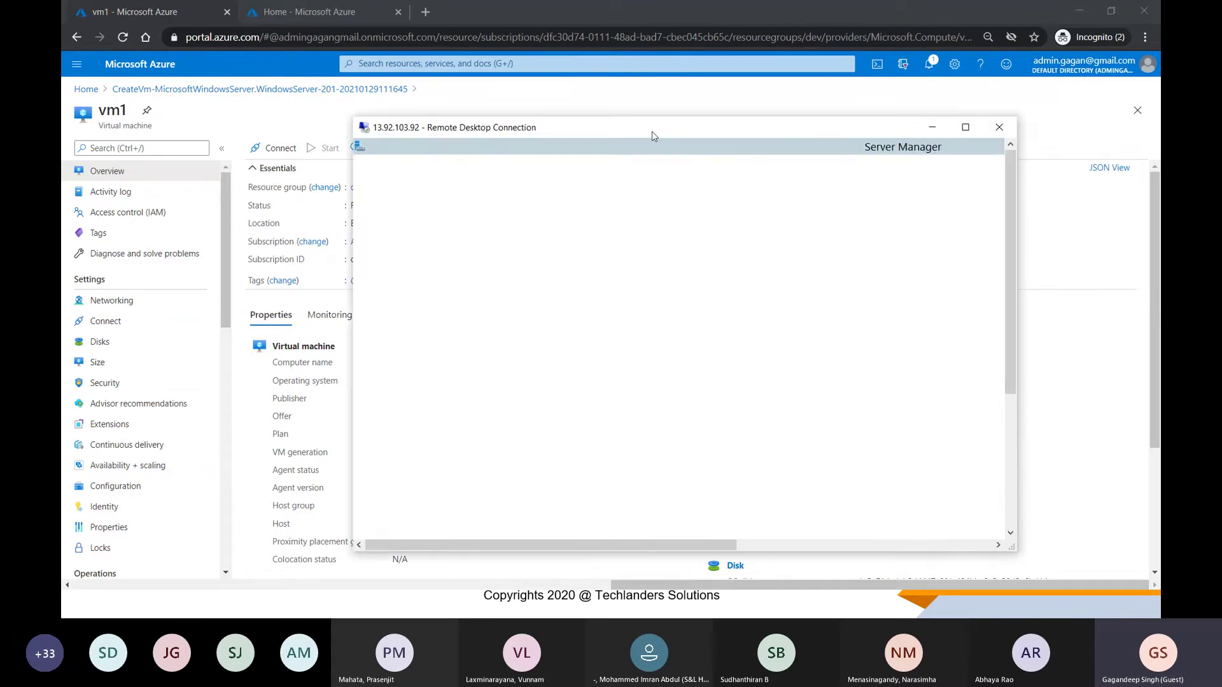
# - In full screen, decline network discovery and close Server Manager, then restore the session window
pyautogui.moveTo(680, 134); pyautogui.dragTo(569, 142)
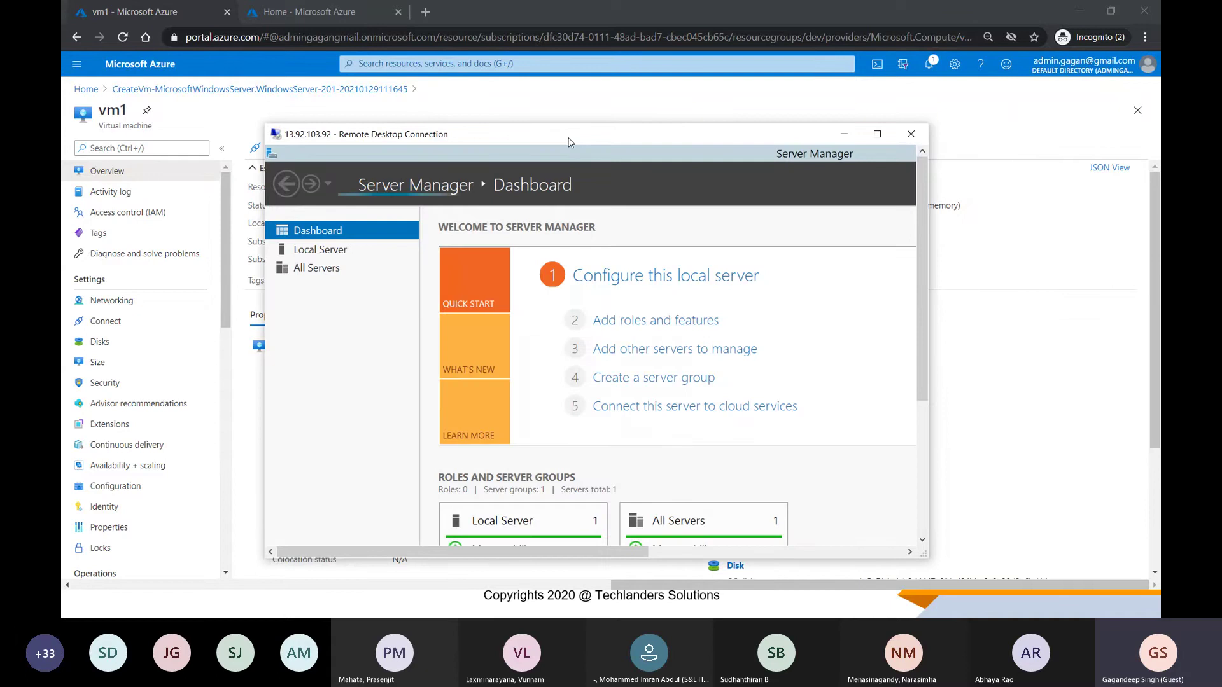
pyautogui.doubleClick(569, 142)
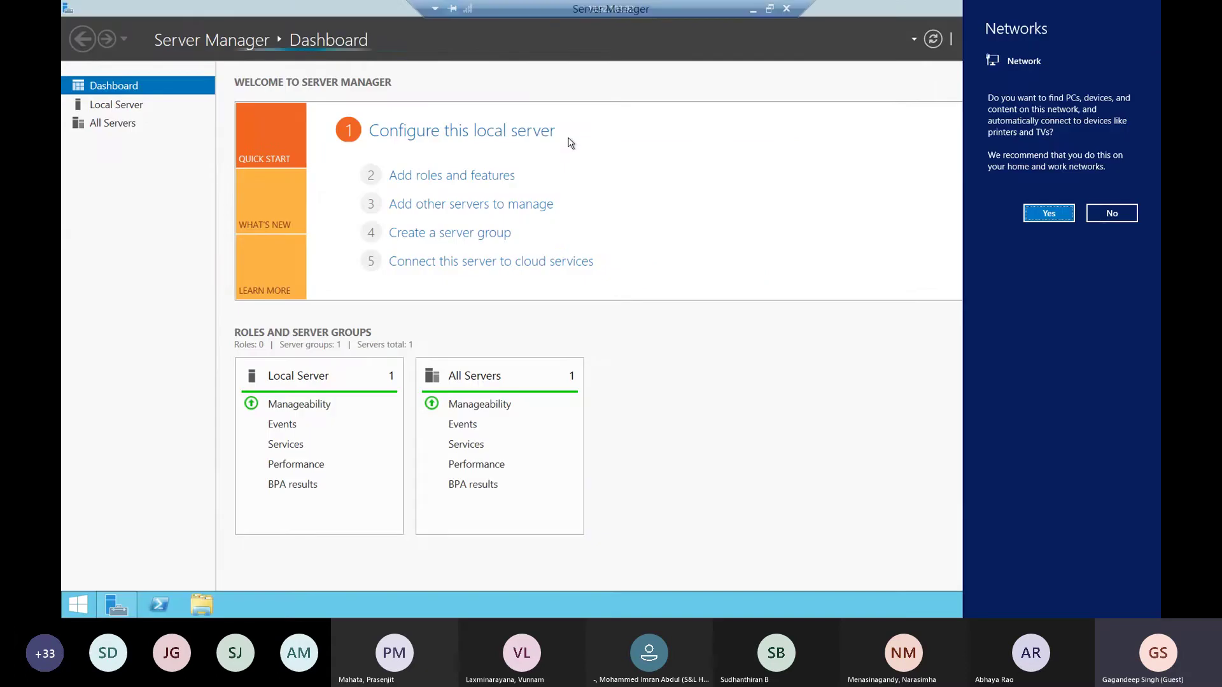
pyautogui.click(1110, 214)
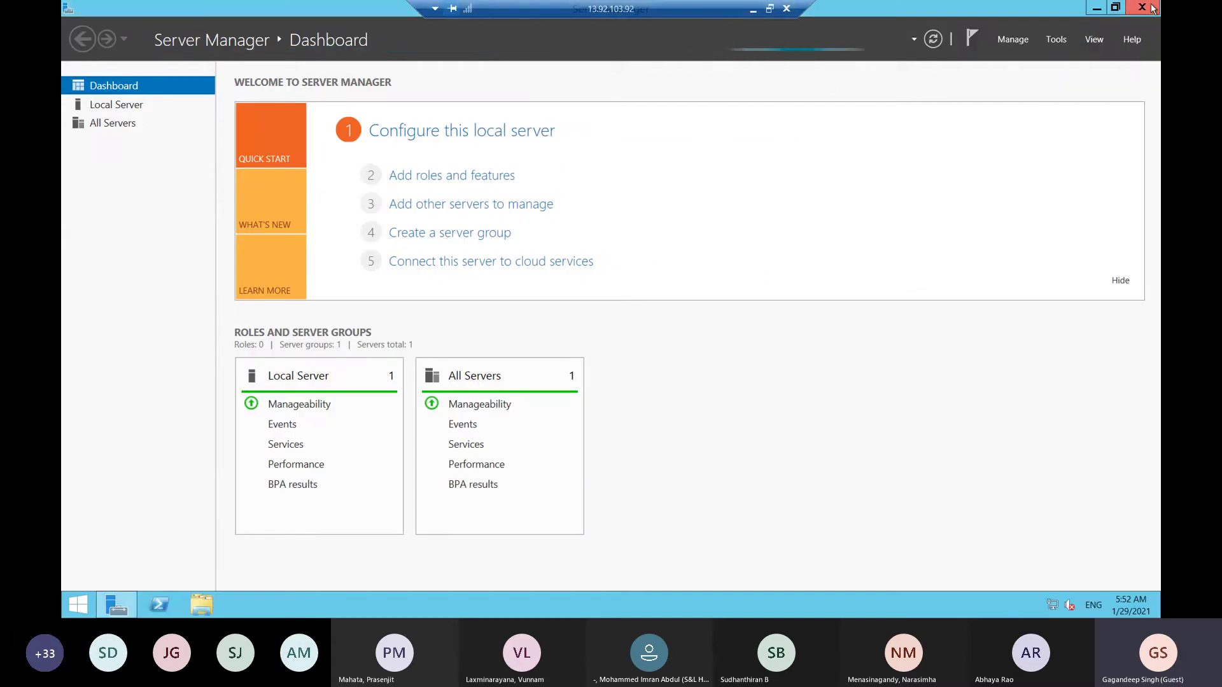
pyautogui.click(1142, 8)
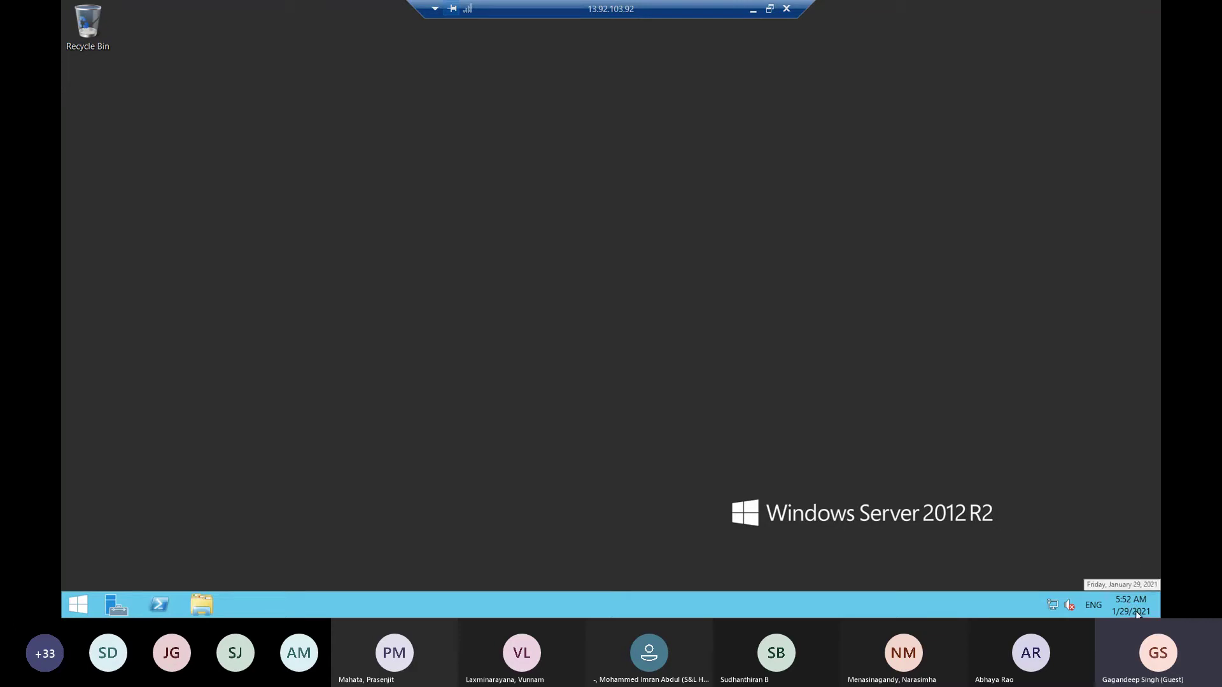
pyautogui.doubleClick(628, 10)
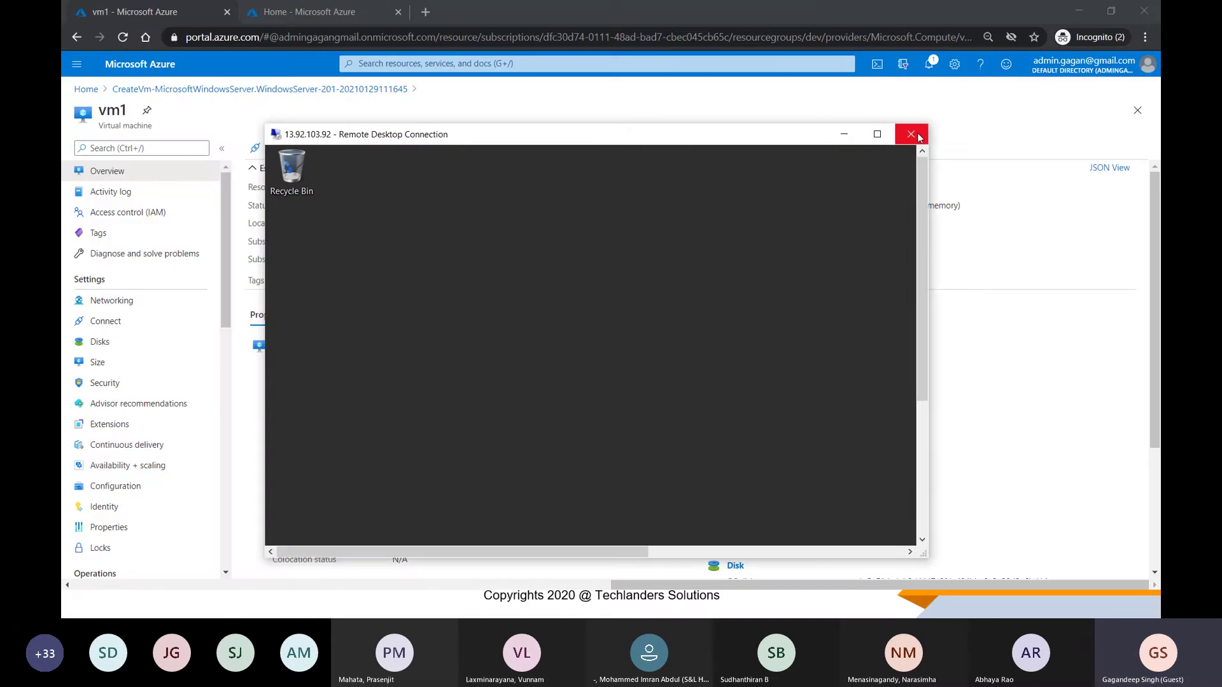
pyautogui.click(918, 138)
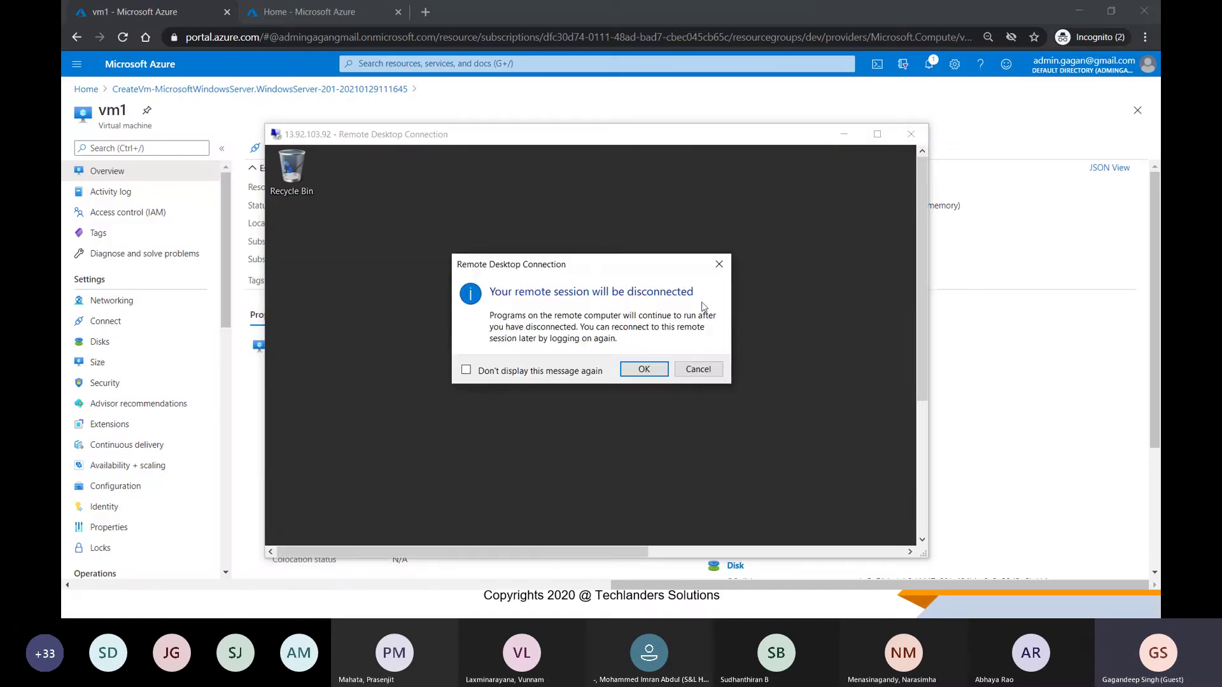
pyautogui.click(650, 367)
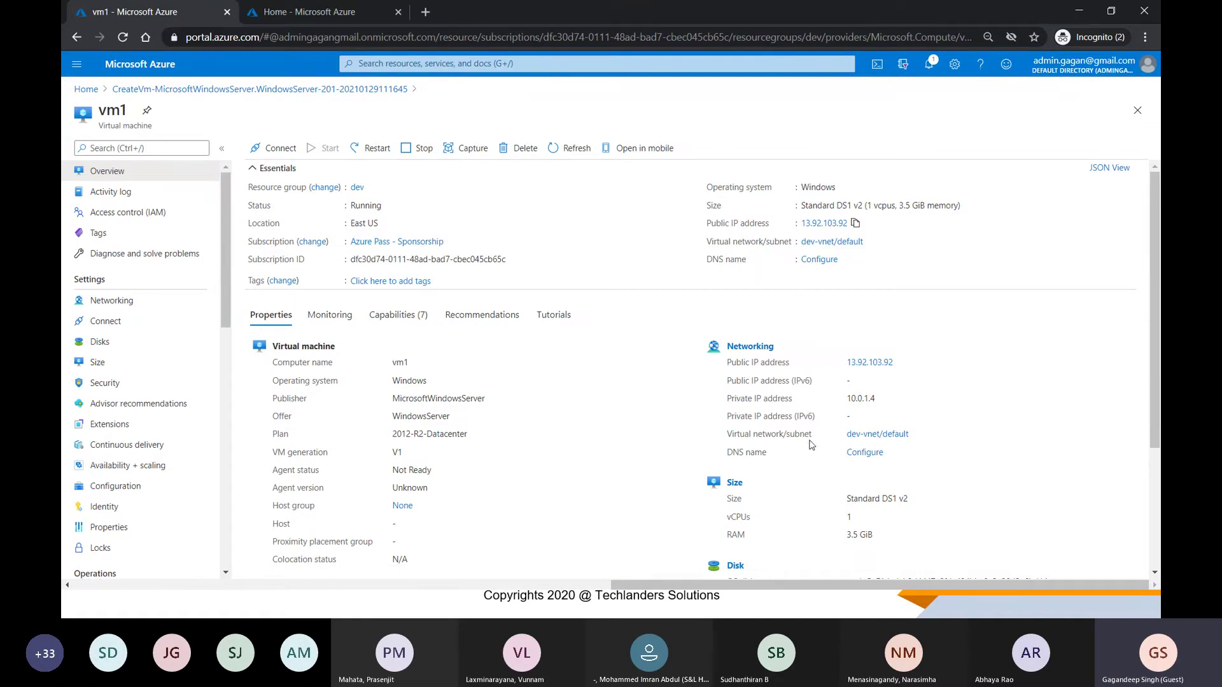
pyautogui.scroll(-3, 849, 331)
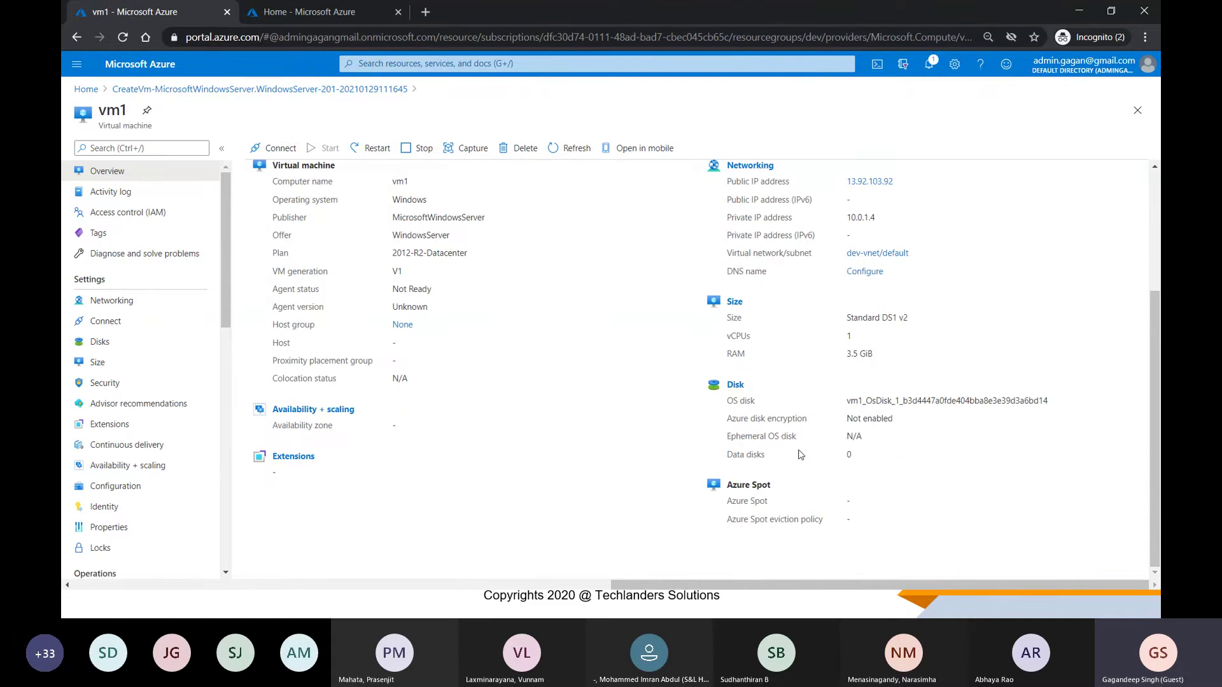
pyautogui.doubleClick(848, 336)
pyautogui.moveTo(847, 353); pyautogui.dragTo(863, 354)
pyautogui.doubleClick(847, 337)
pyautogui.moveTo(865, 354); pyautogui.dragTo(844, 359)
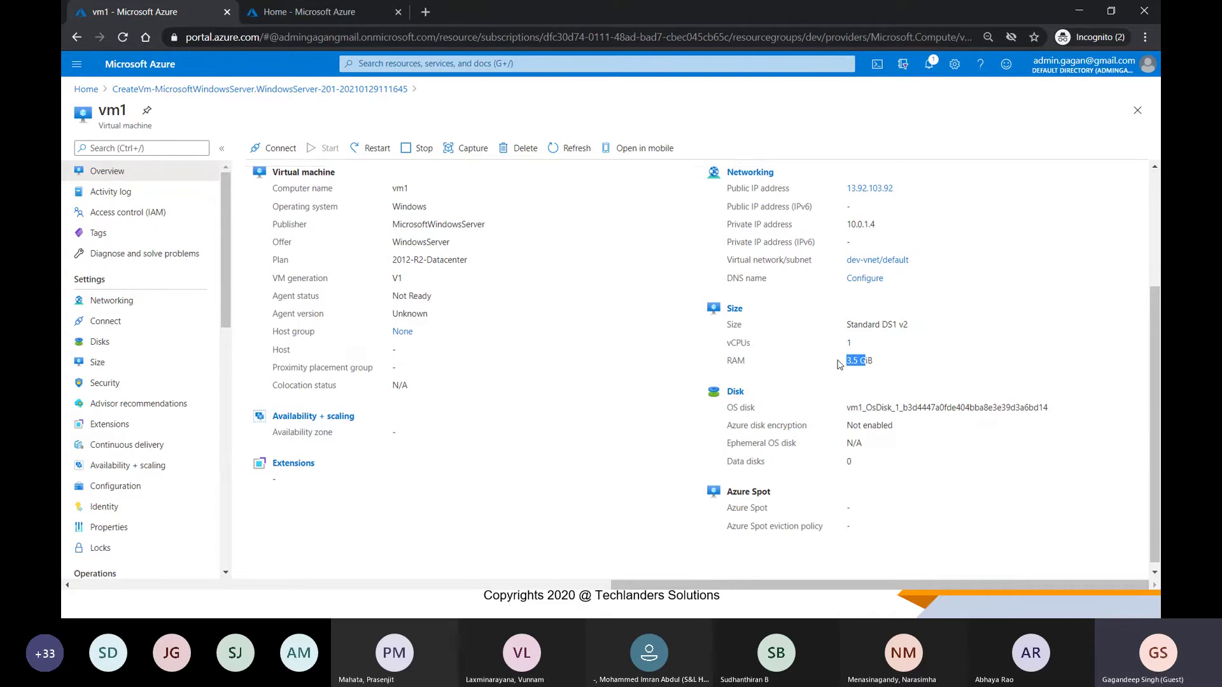
pyautogui.scroll(3, 757, 291)
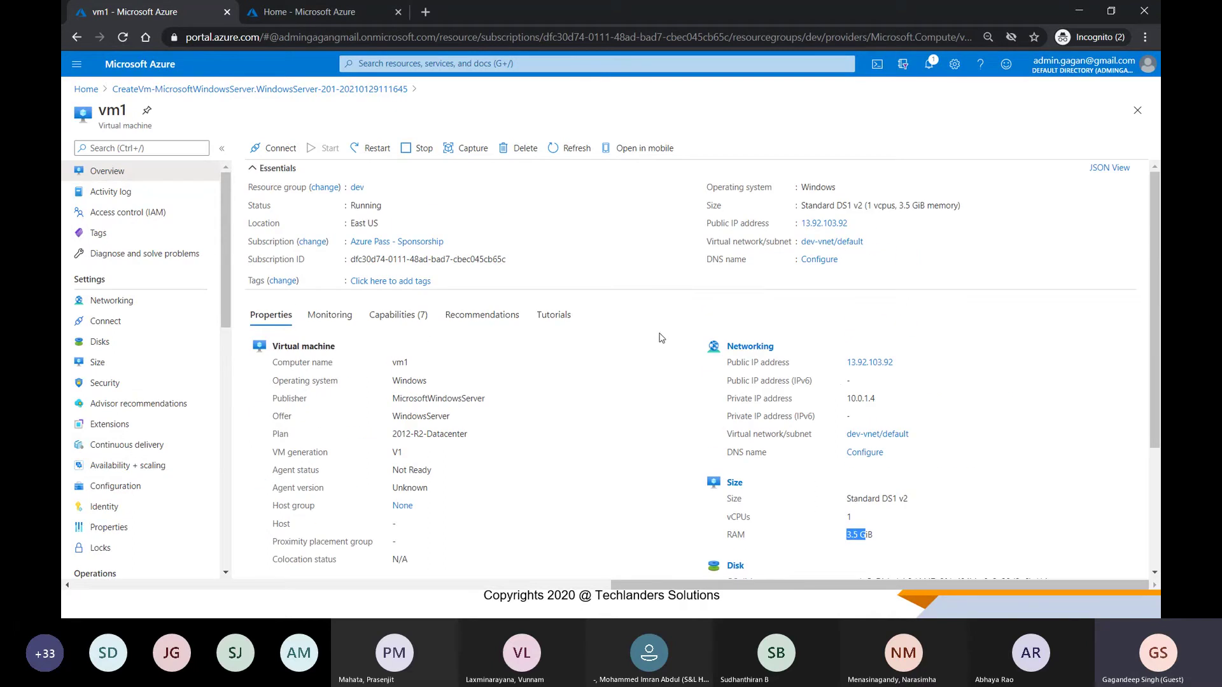
# - Open vm1's Size page and expand the D-Series v4 and E-Series v3 sizes
pyautogui.click(96, 366)
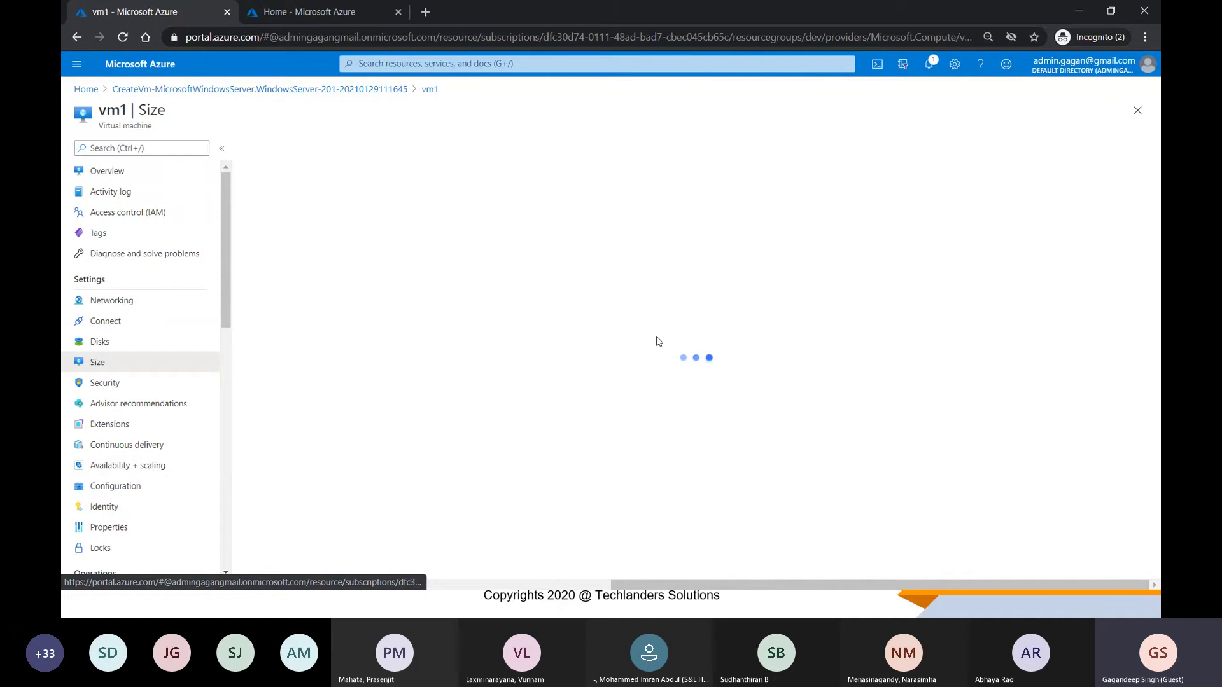
pyautogui.scroll(-3, 671, 329)
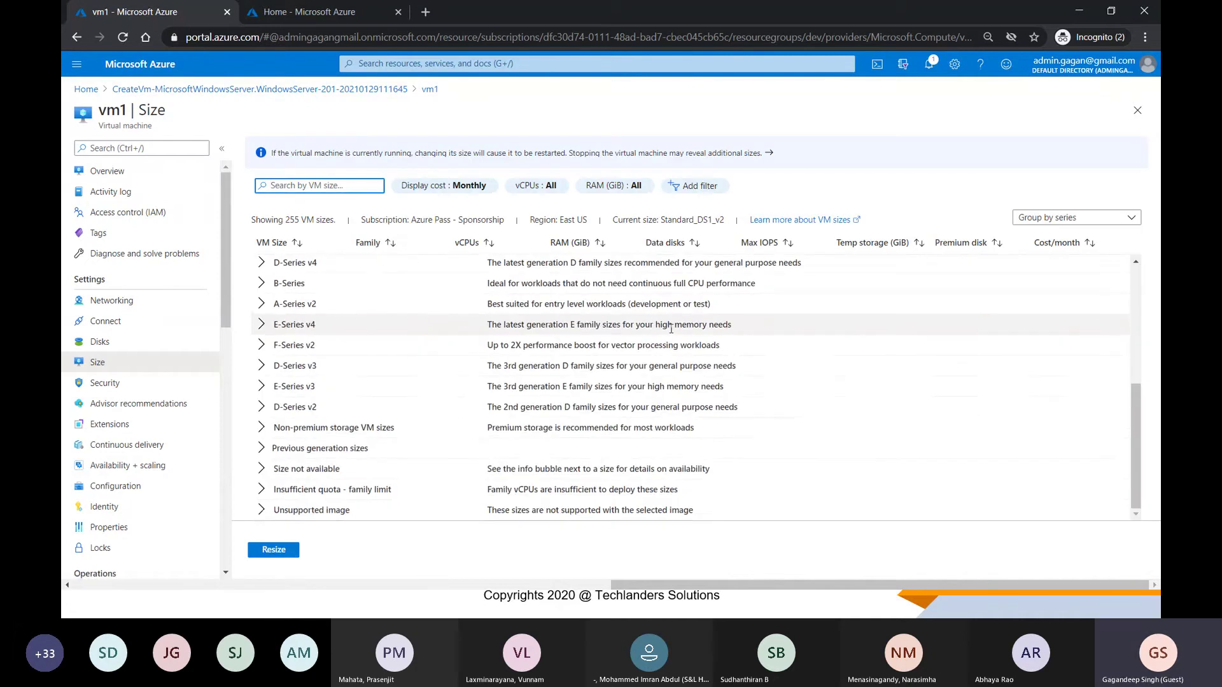
pyautogui.scroll(3, 668, 343)
pyautogui.scroll(-1, 543, 471)
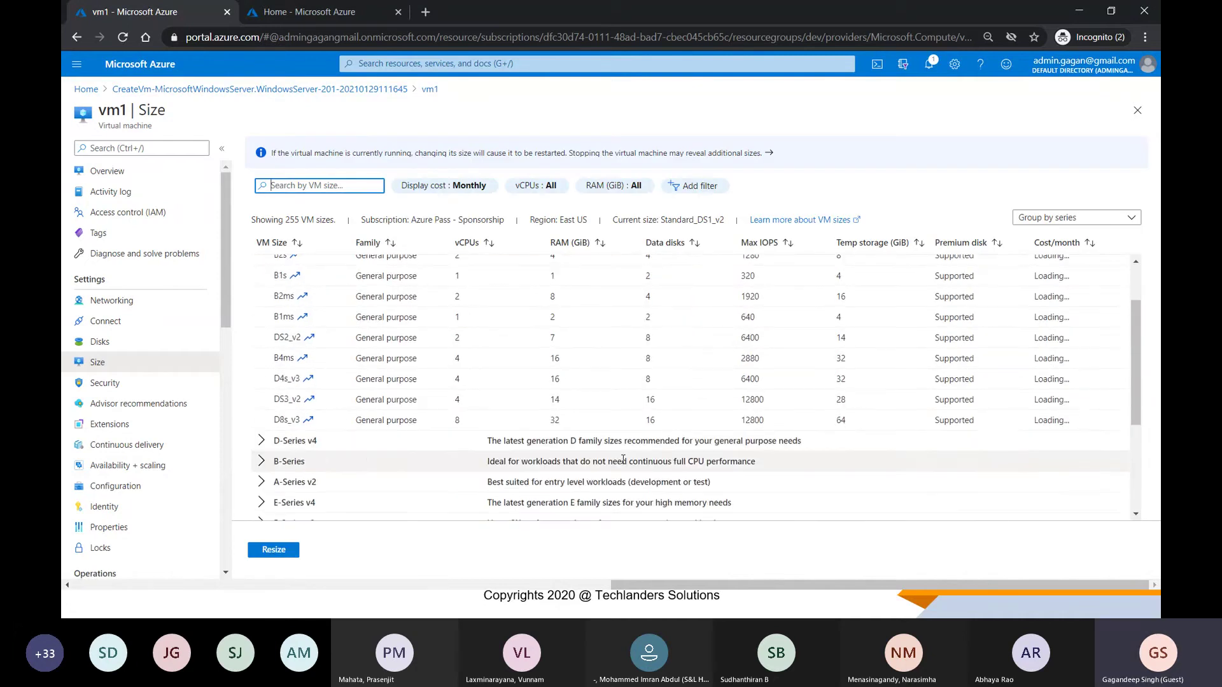
pyautogui.click(538, 440)
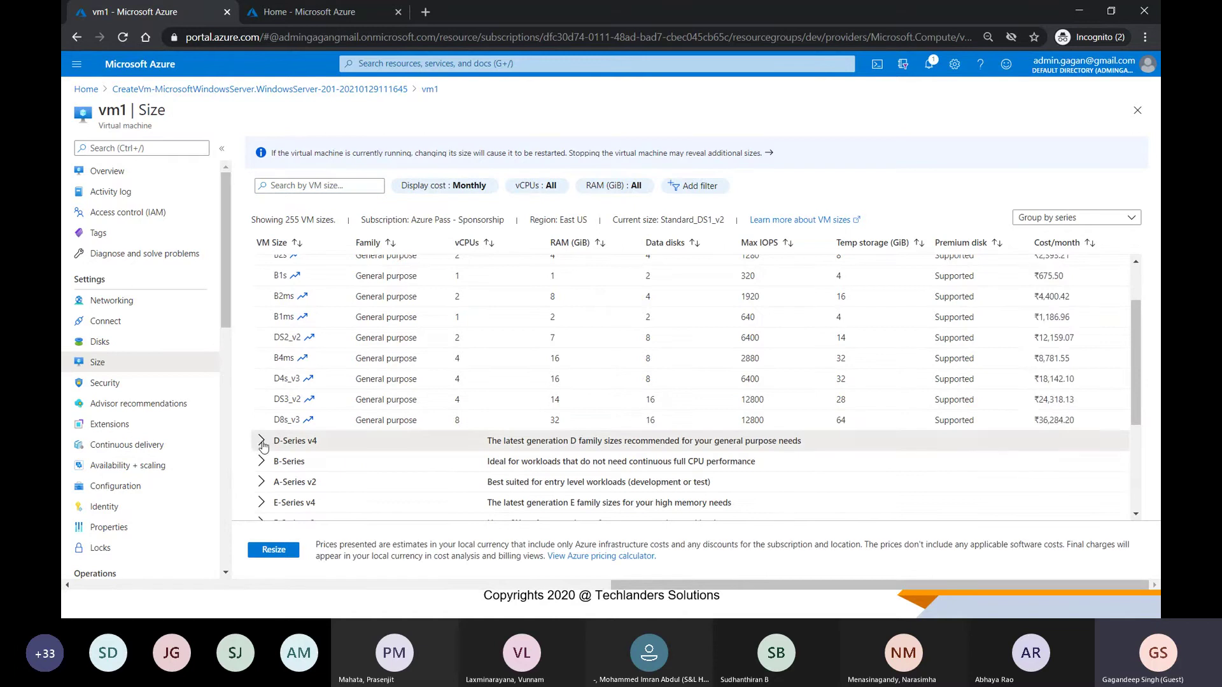
pyautogui.scroll(-6, 501, 372)
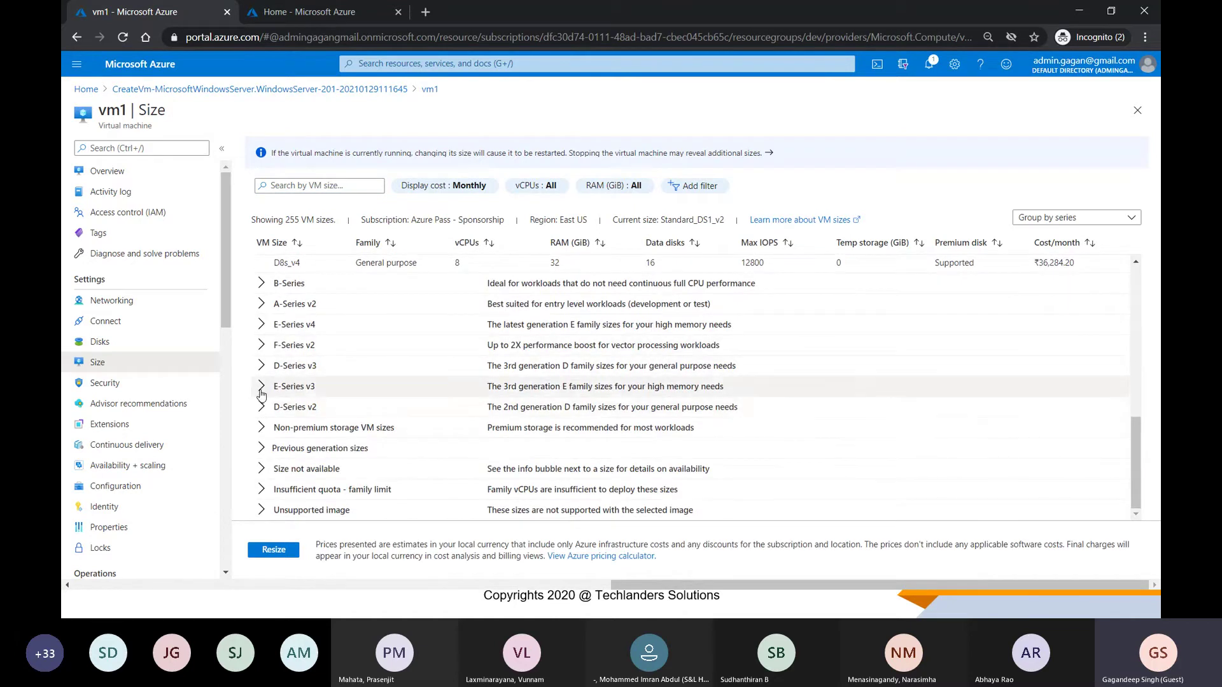
pyautogui.click(261, 389)
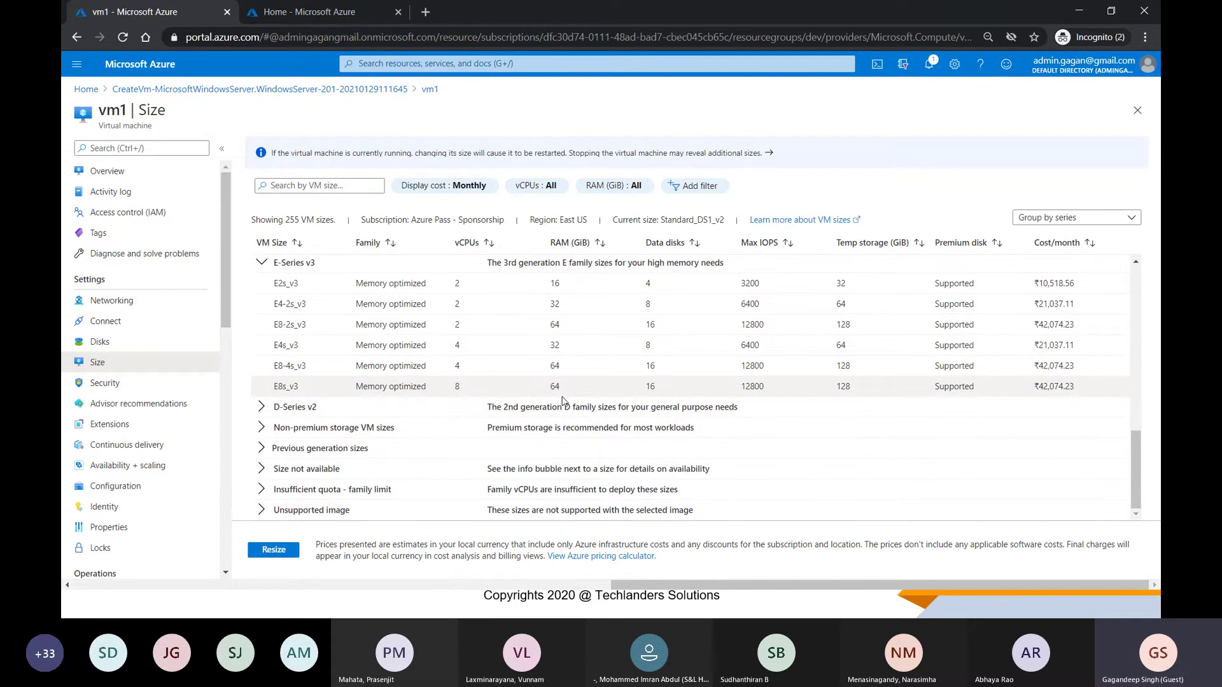
# - Expand E-Series v4, select E8s_v4, and bring up vm1's Disks page
pyautogui.scroll(10, 510, 395)
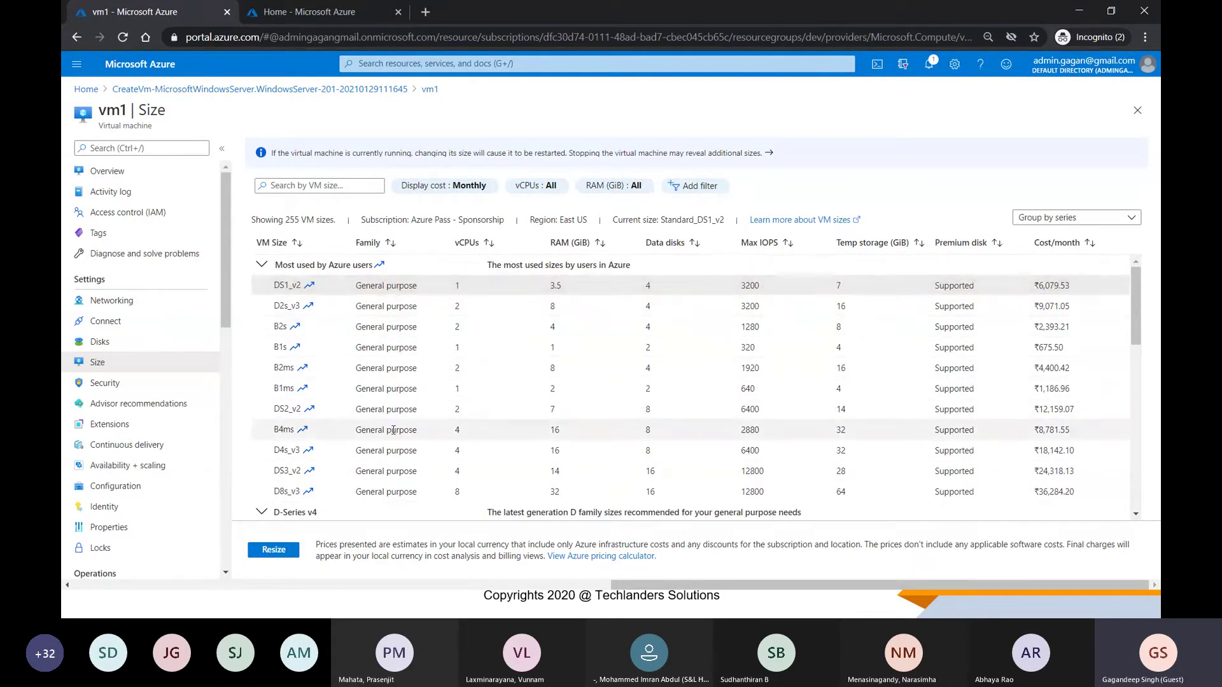
pyautogui.scroll(-2, 393, 430)
pyautogui.scroll(-4, 394, 430)
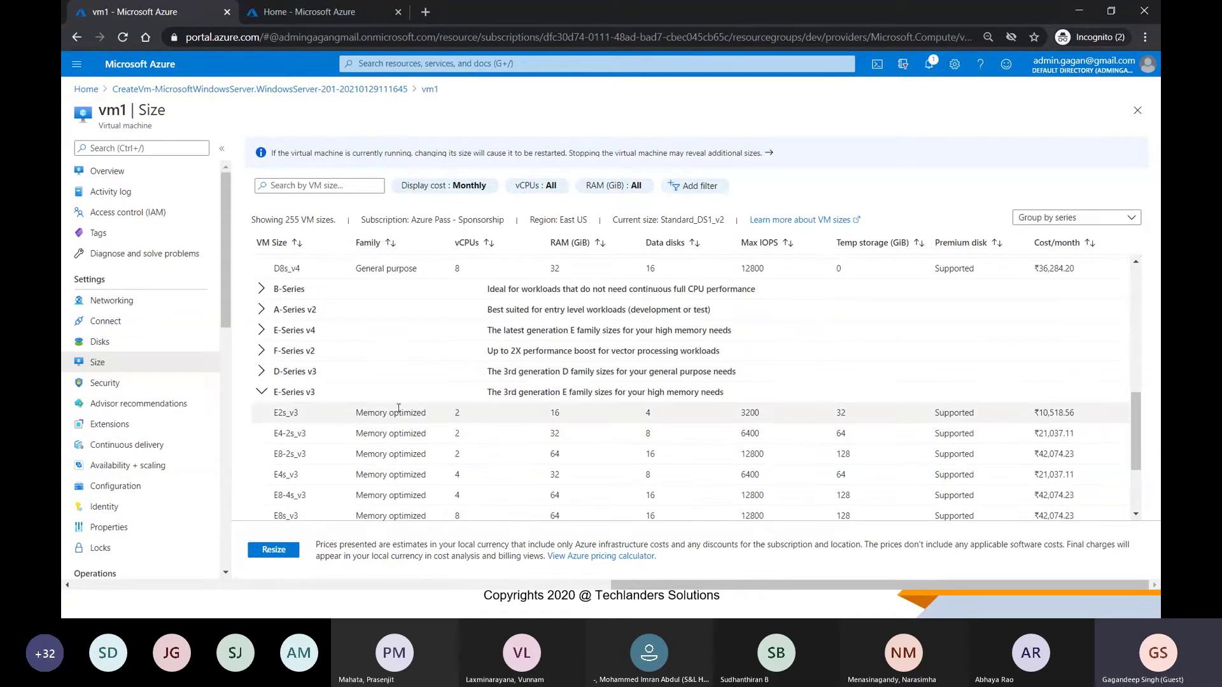
pyautogui.click(262, 331)
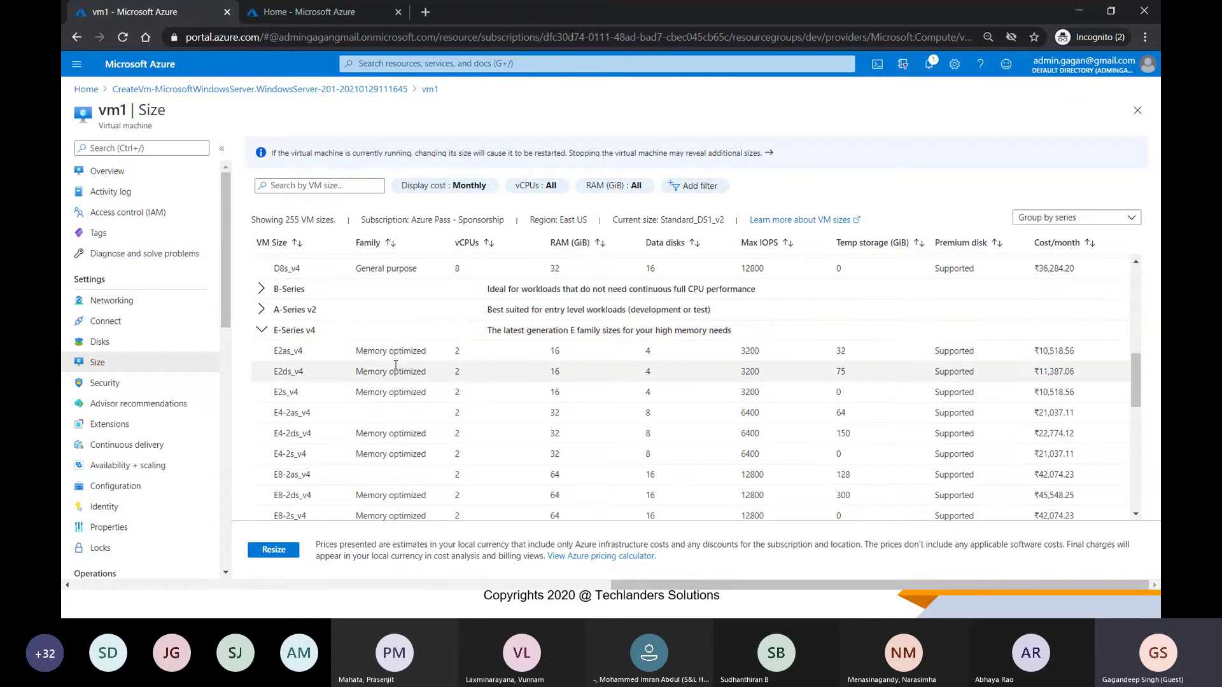
pyautogui.scroll(-6, 391, 372)
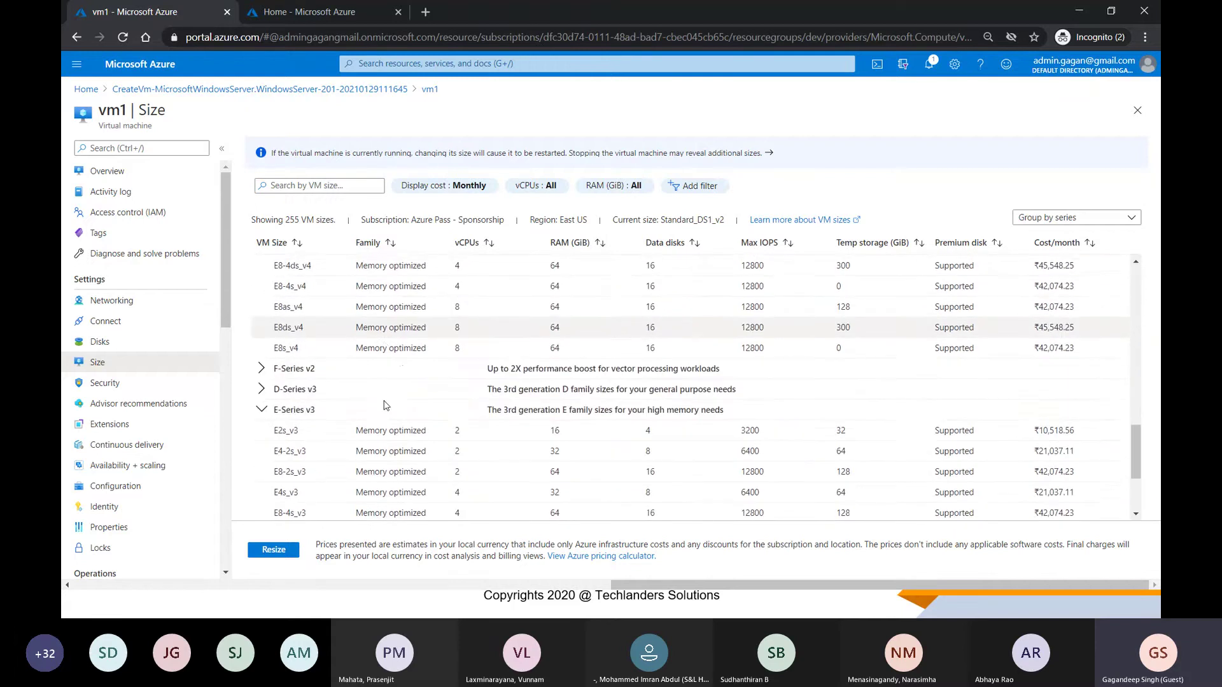
pyautogui.click(393, 342)
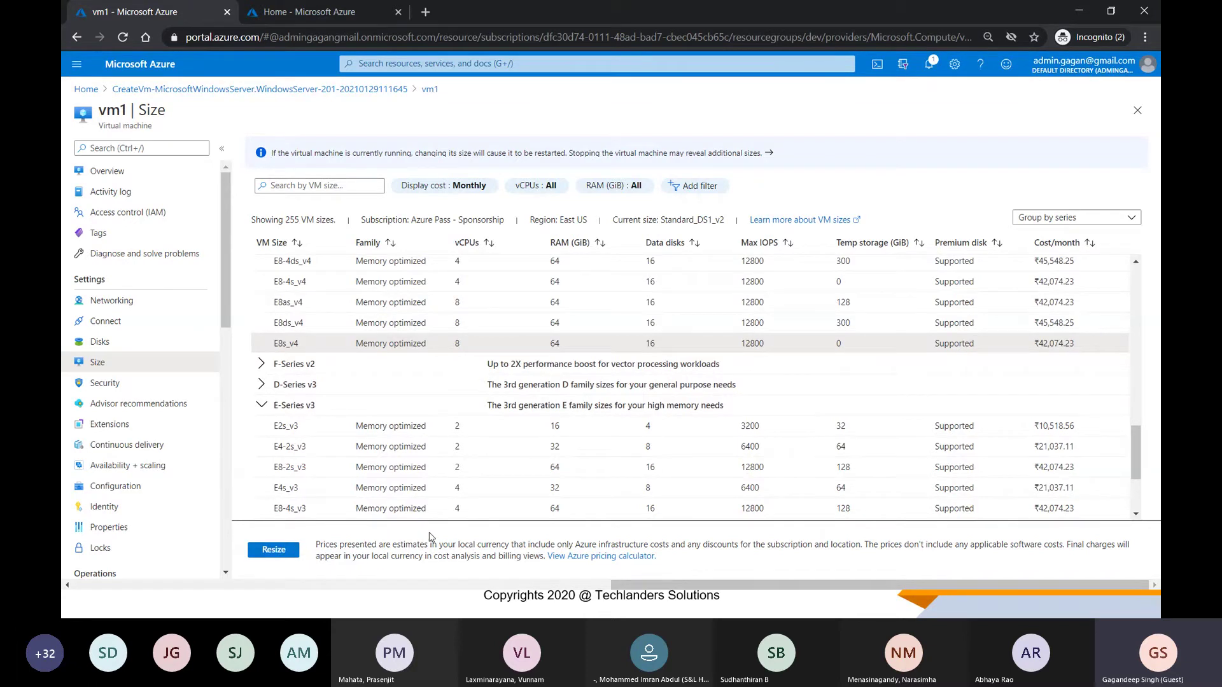
pyautogui.click(125, 342)
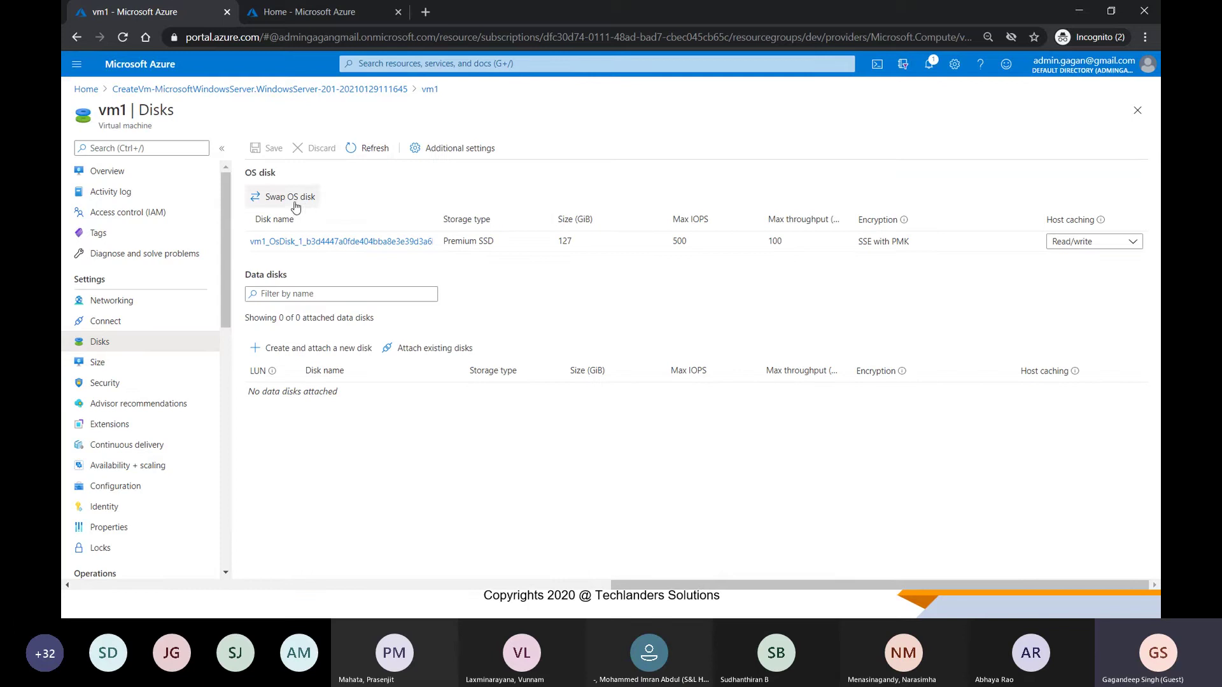
# - Add a 4 GiB Premium SSD data disk row at LUN 0, review storage types, return Home
pyautogui.click(320, 355)
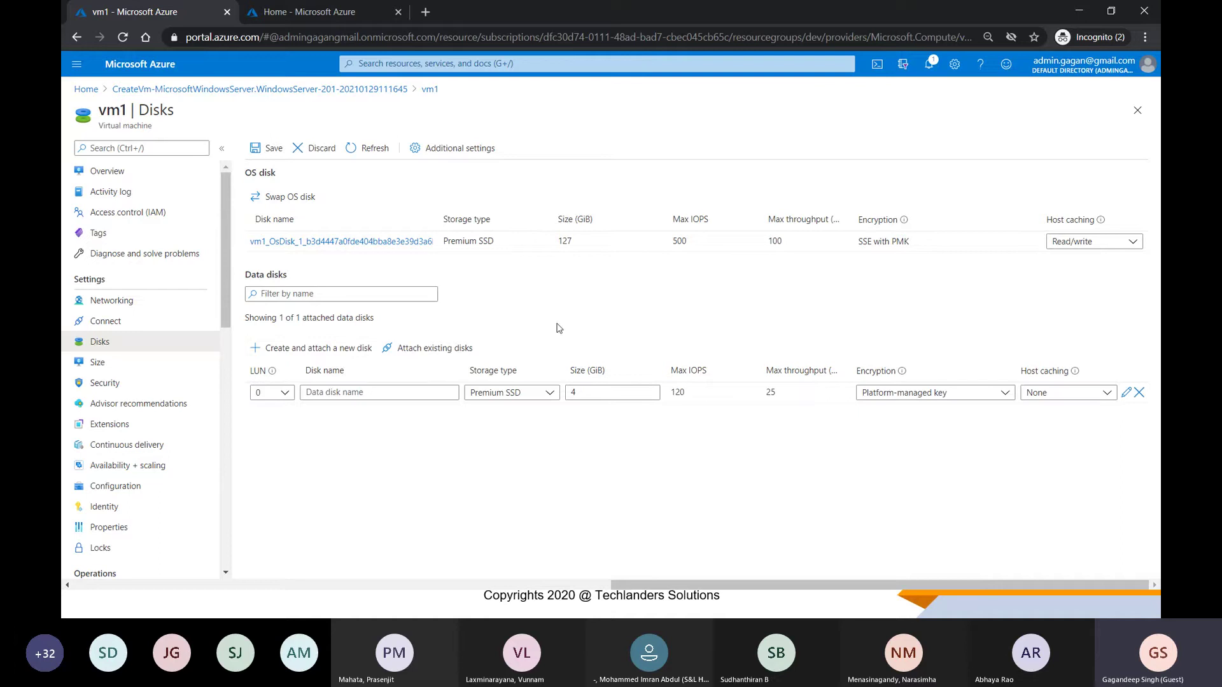
pyautogui.click(512, 393)
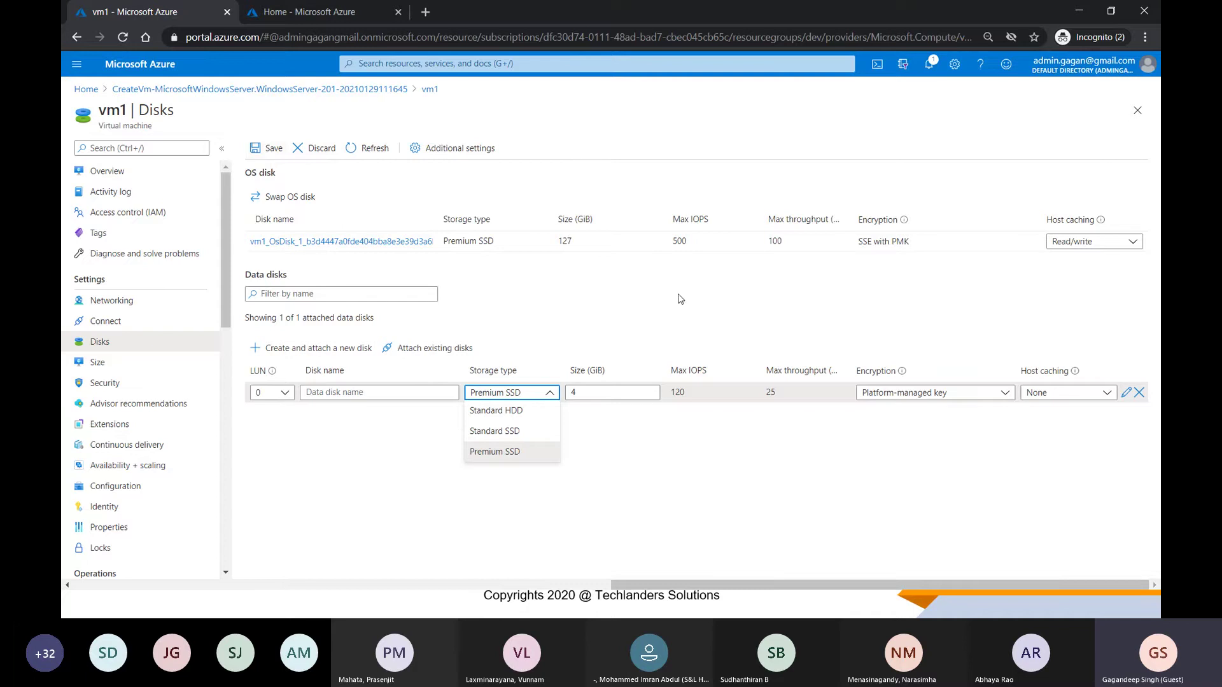
pyautogui.scroll(-1, 144, 378)
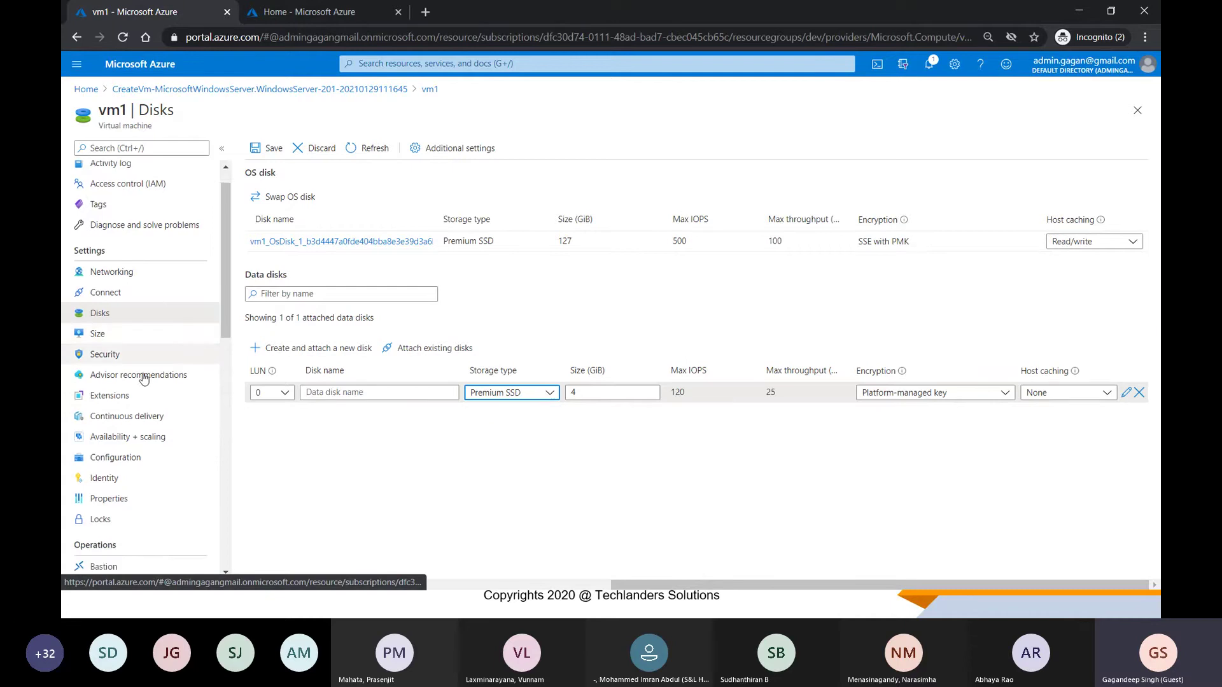
pyautogui.scroll(-8, 144, 380)
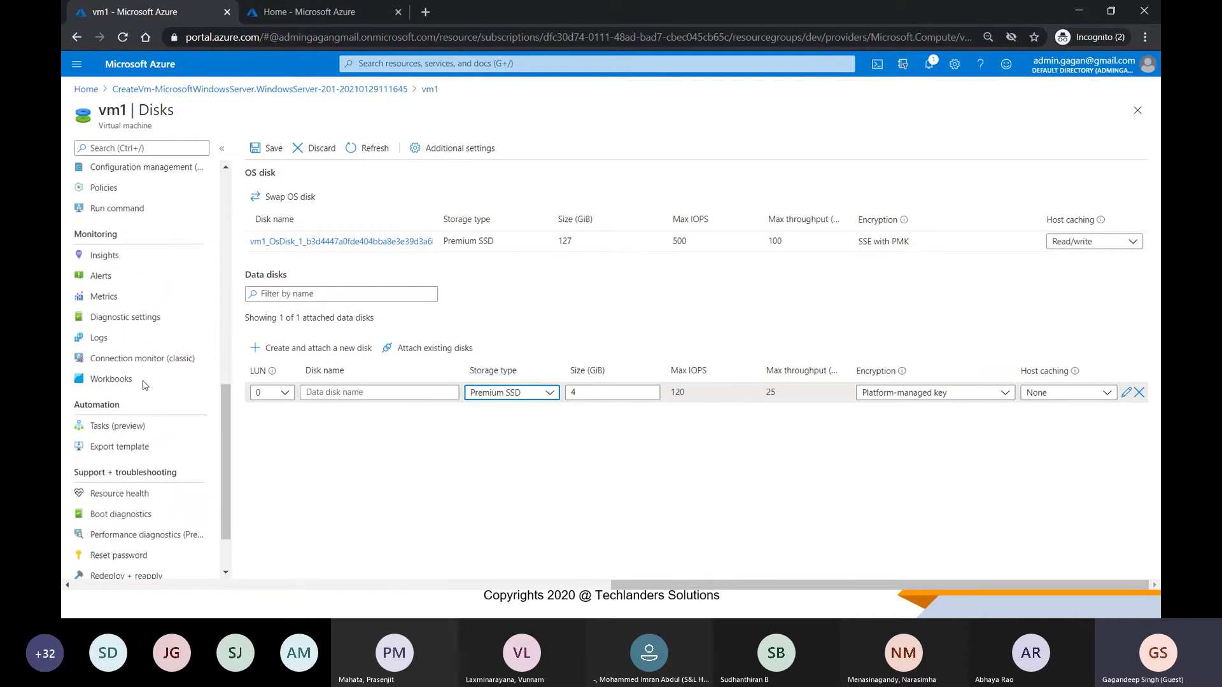
pyautogui.scroll(-2, 143, 385)
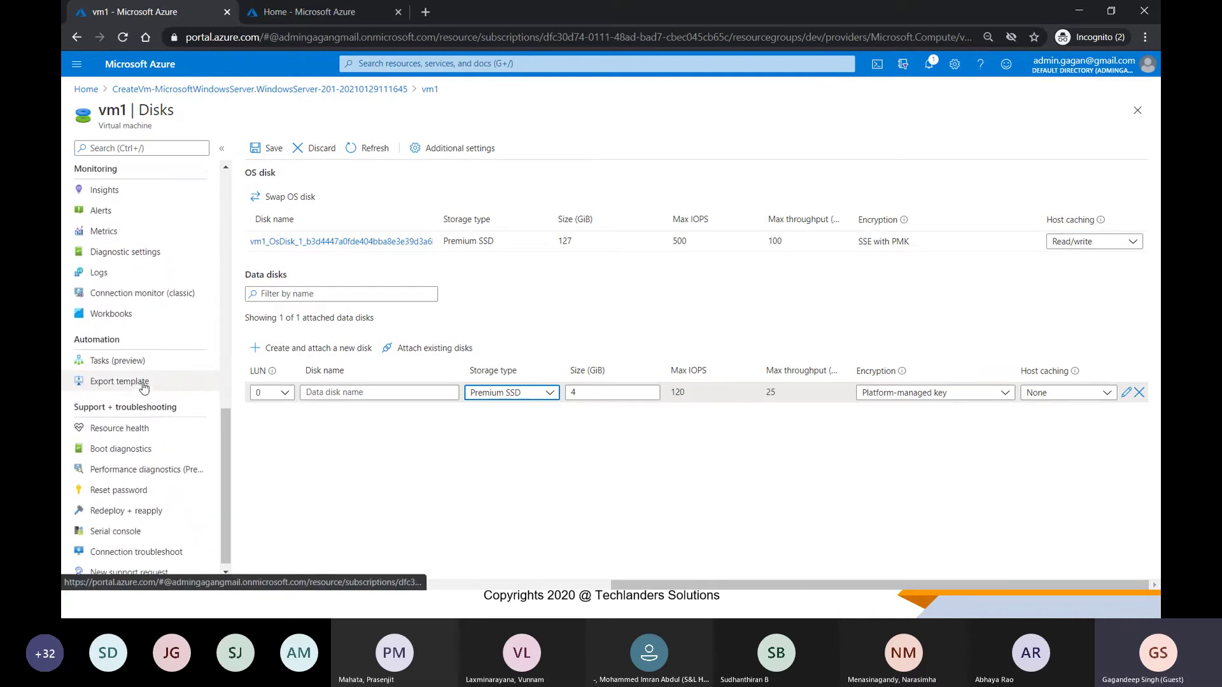
pyautogui.scroll(10, 144, 386)
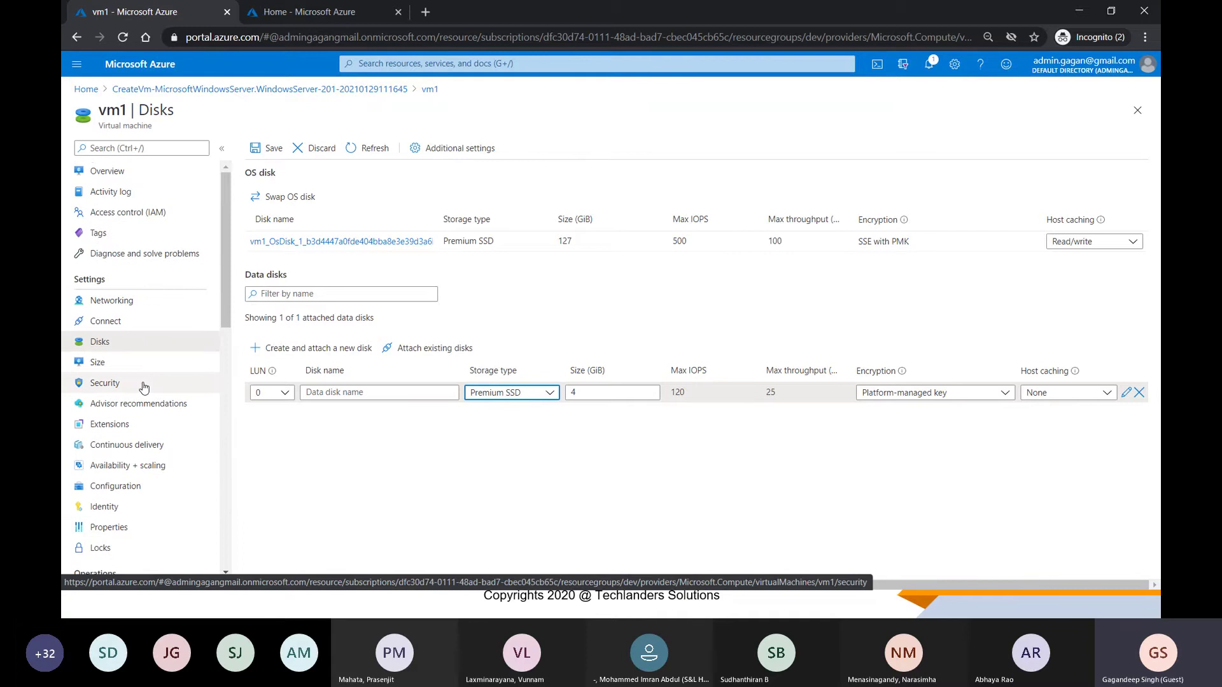
pyautogui.click(86, 89)
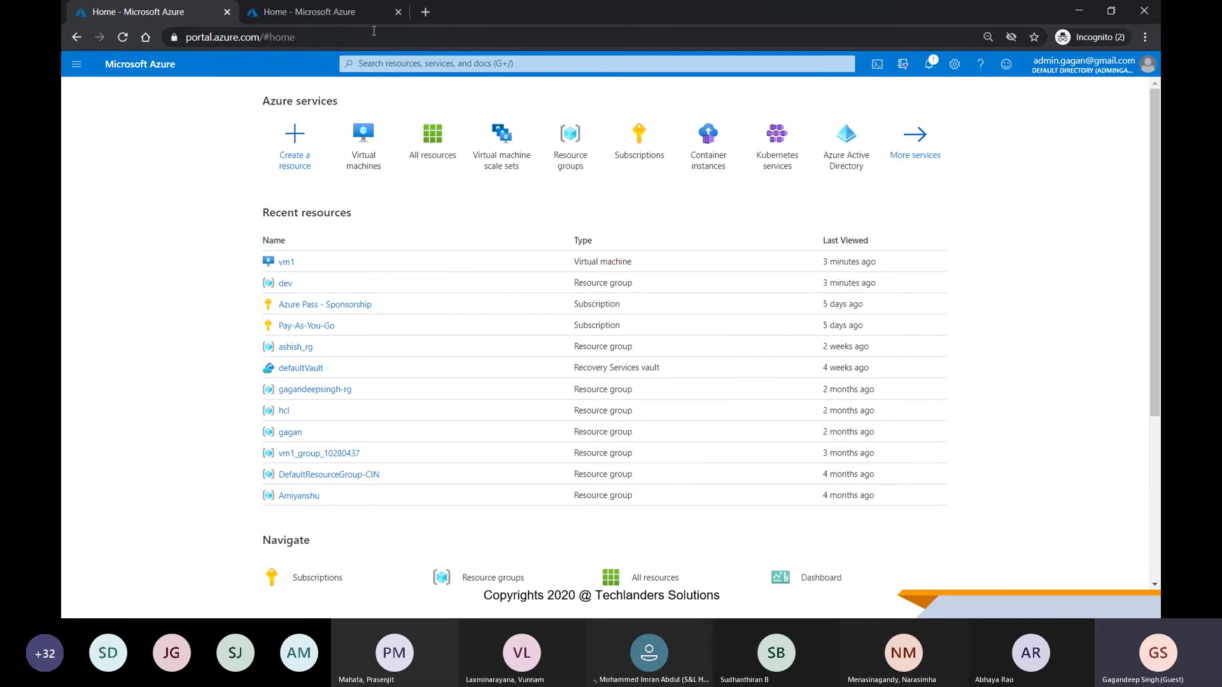
# - Open the Load balancers page via search, then advance the slides to 'Load Balancers'
pyautogui.click(394, 59)
pyautogui.write('L')
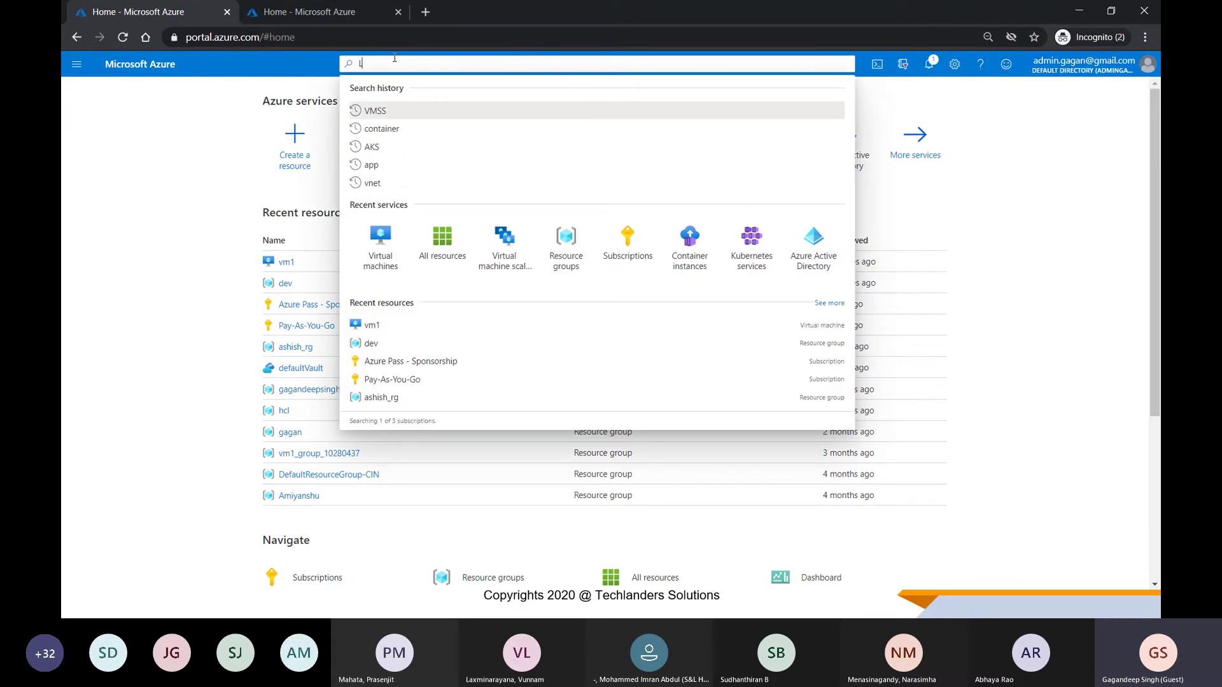
pyautogui.write('oad balancer')
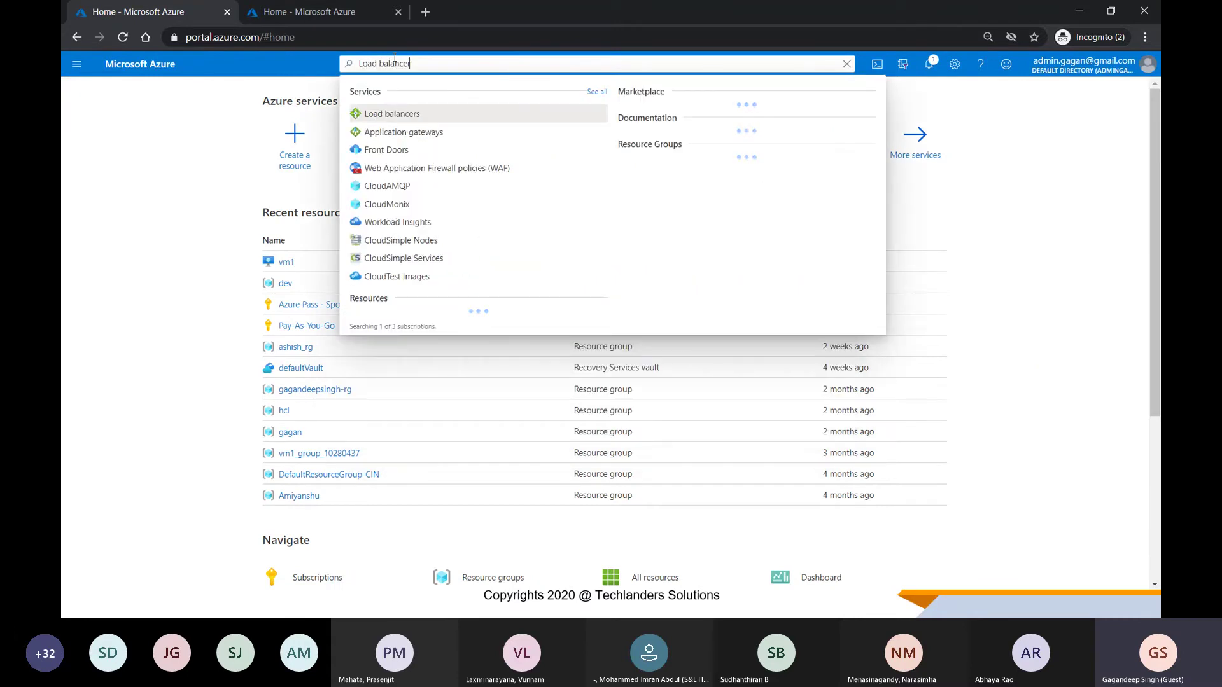
pyautogui.click(391, 114)
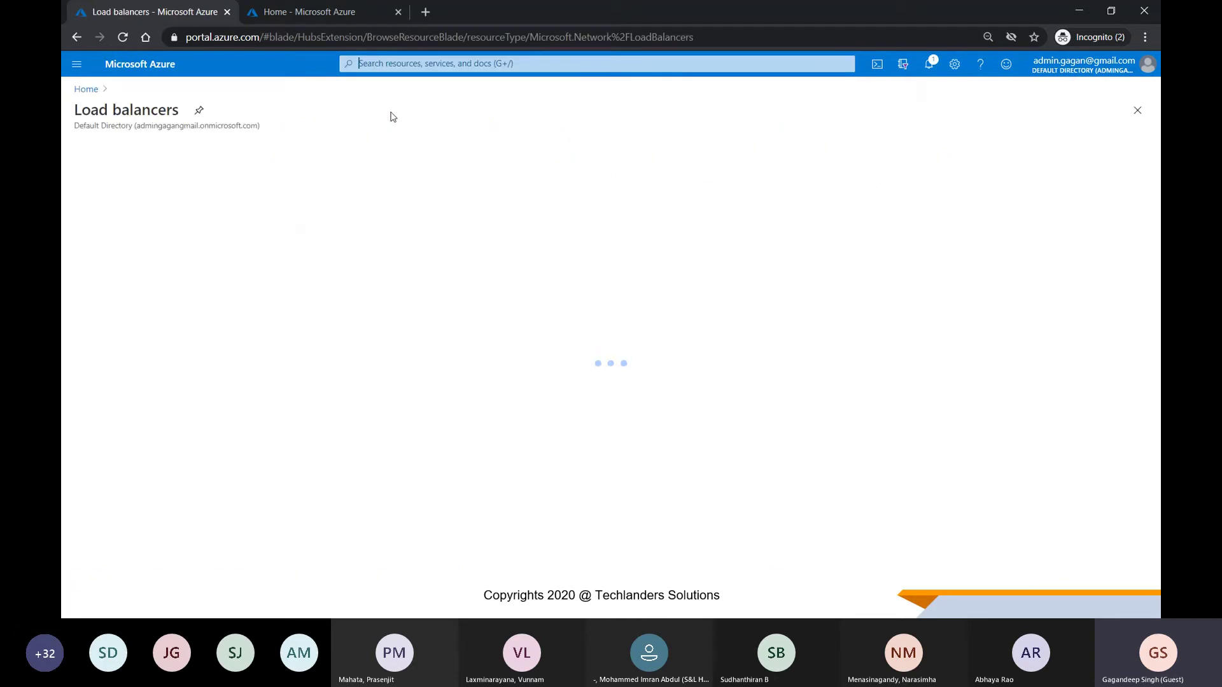
pyautogui.hotkey('alt', 'Tab')
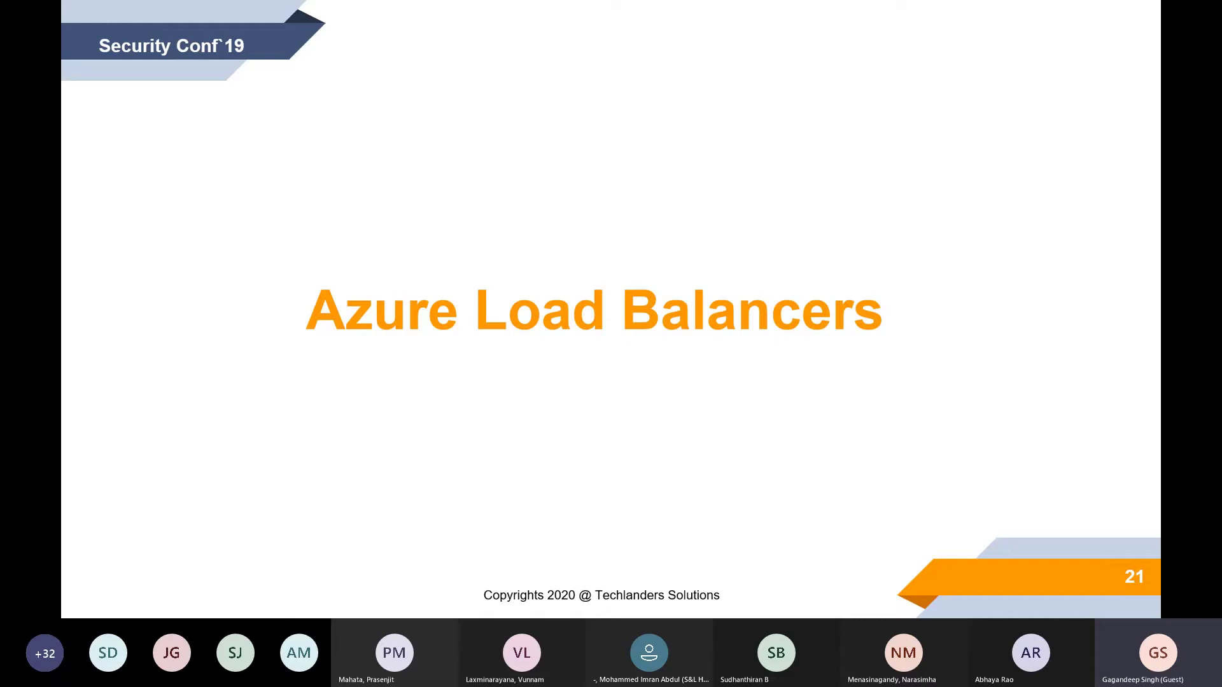
pyautogui.press('Right')
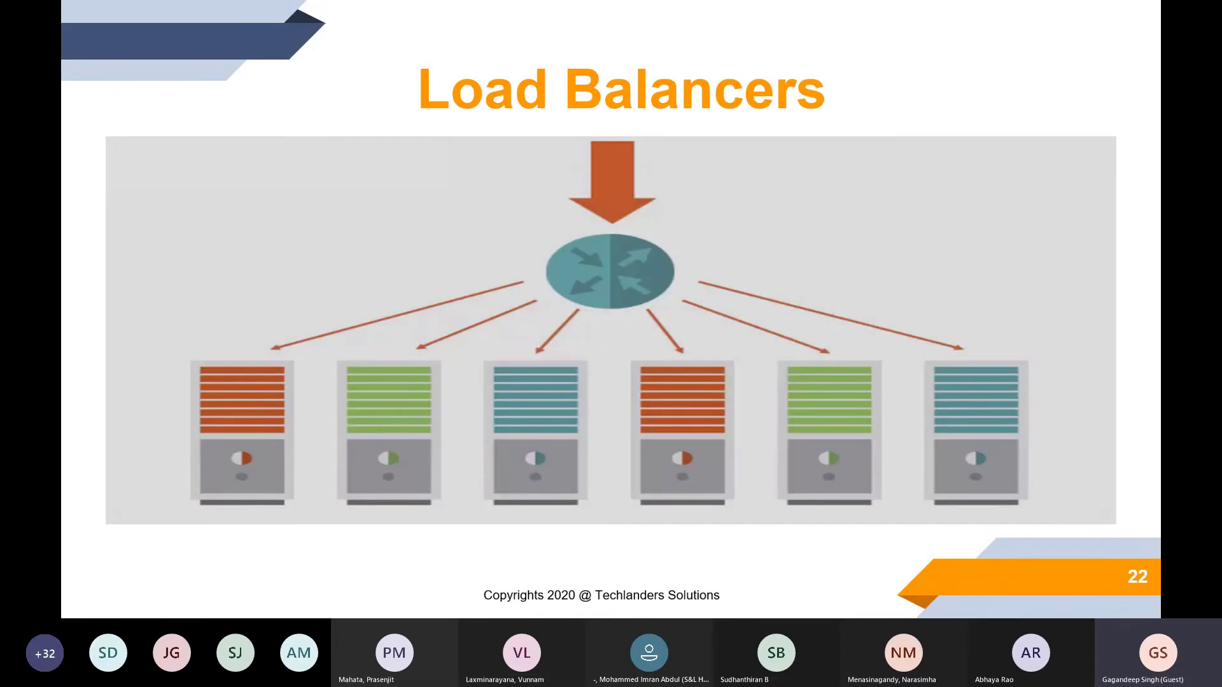
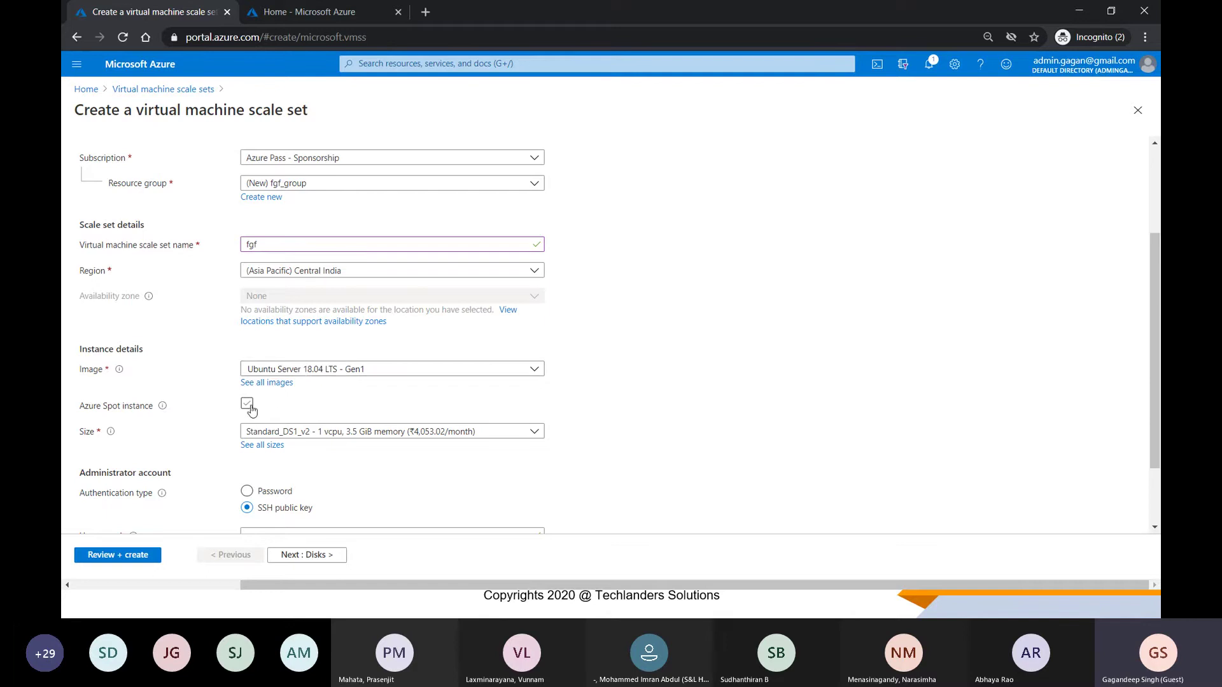
pyautogui.moveTo(153, 406); pyautogui.dragTo(79, 408)
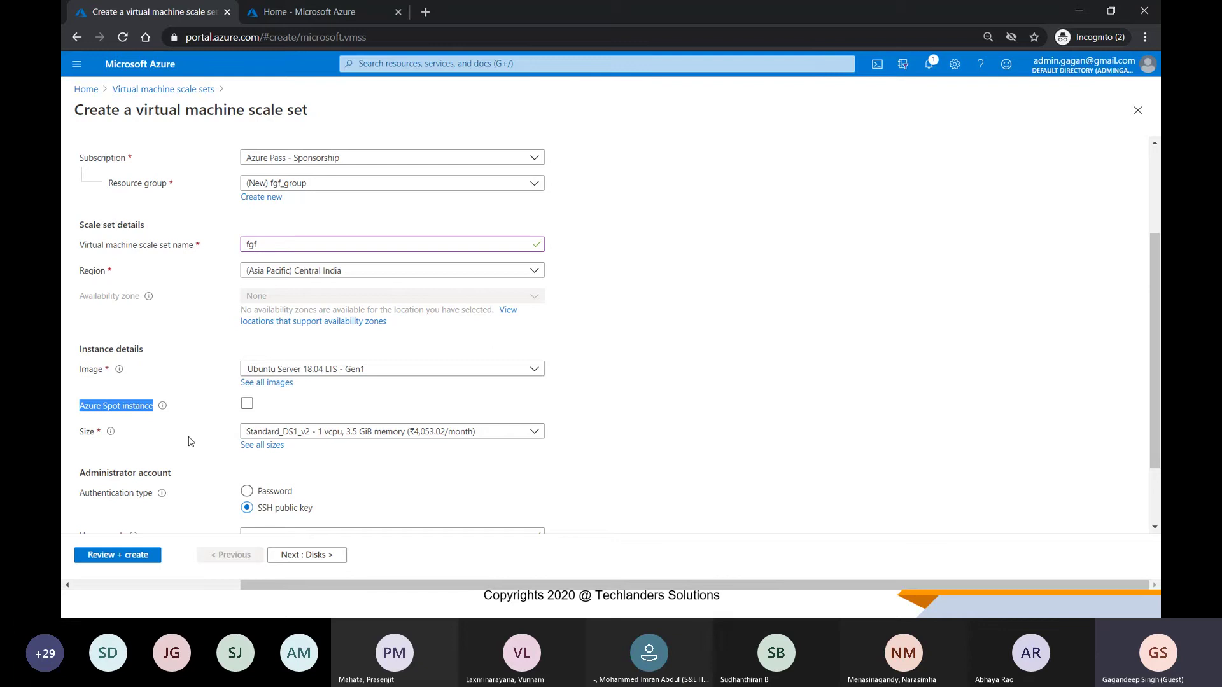
pyautogui.click(247, 403)
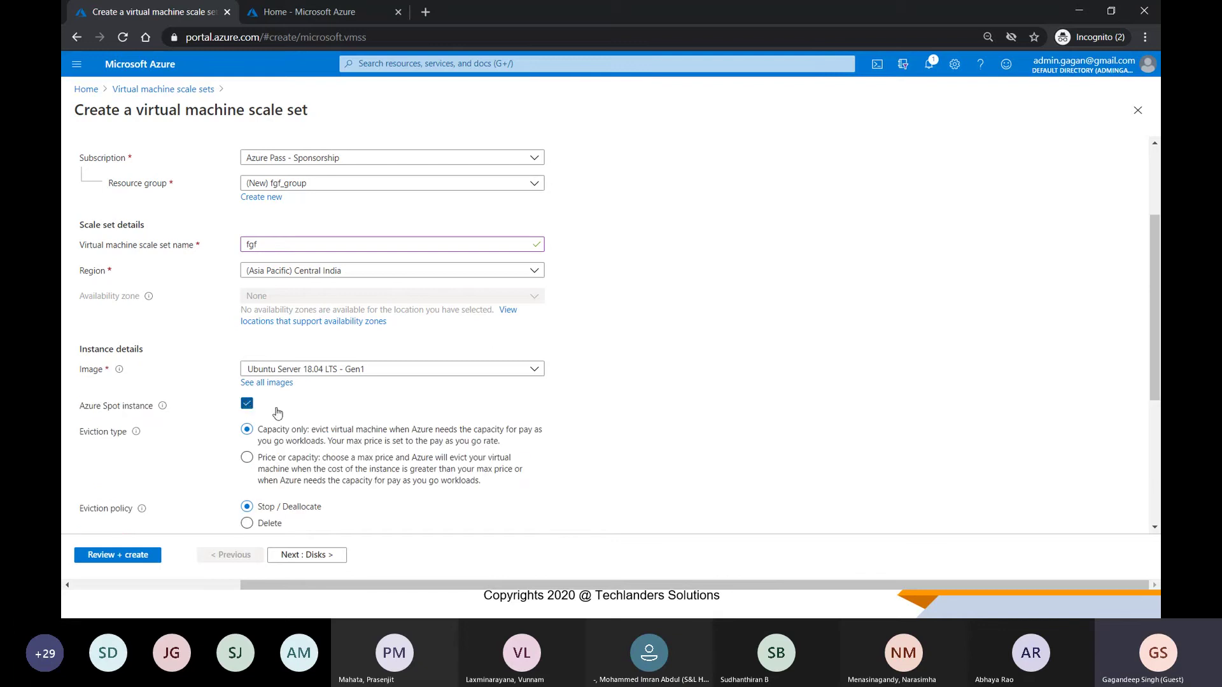
pyautogui.scroll(-1, 360, 457)
pyautogui.click(312, 398)
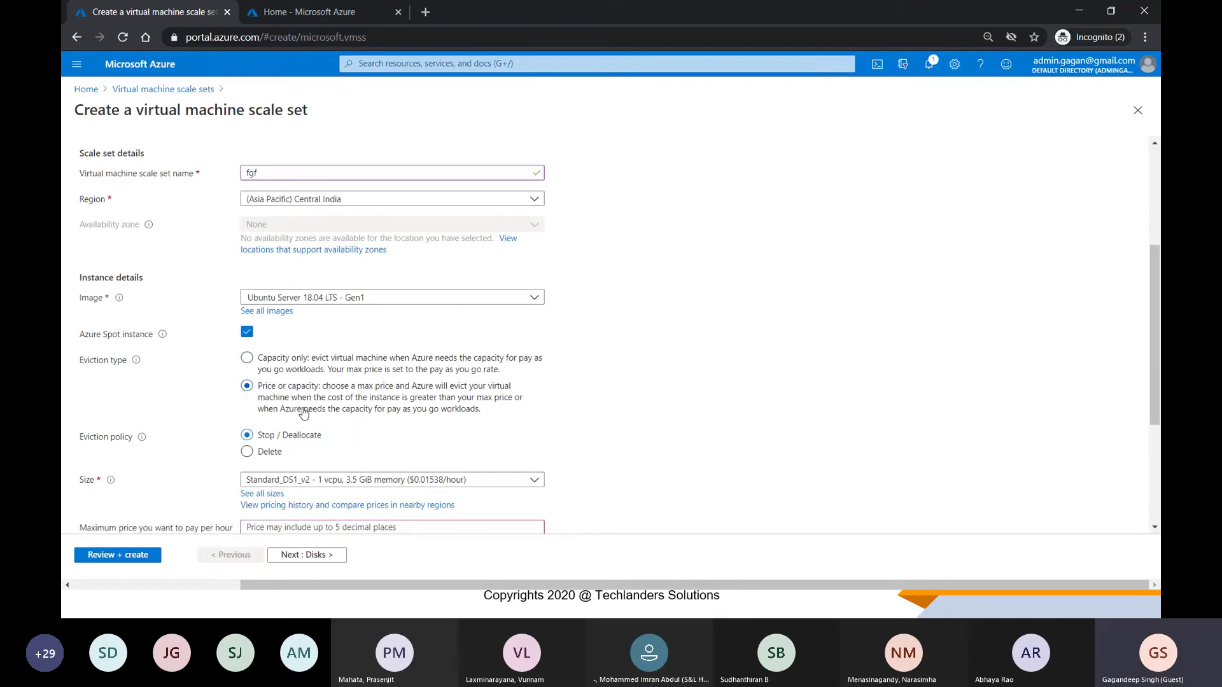
pyautogui.scroll(-2, 395, 453)
pyautogui.click(357, 384)
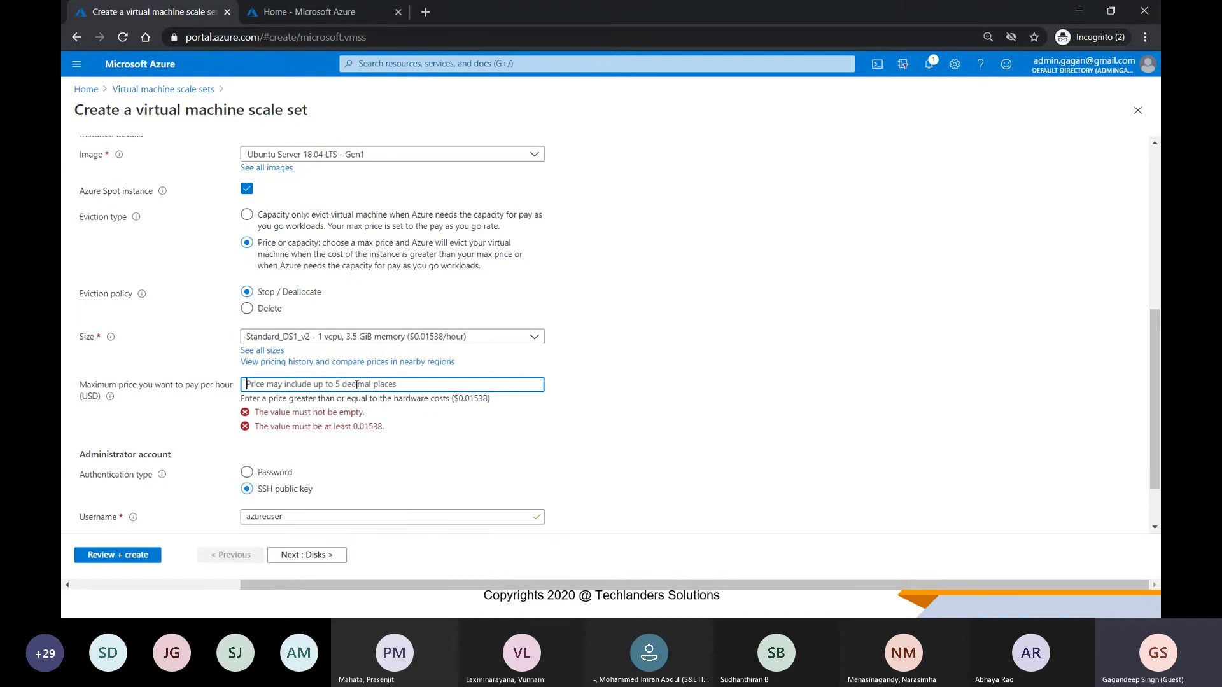
pyautogui.moveTo(454, 399); pyautogui.dragTo(488, 400)
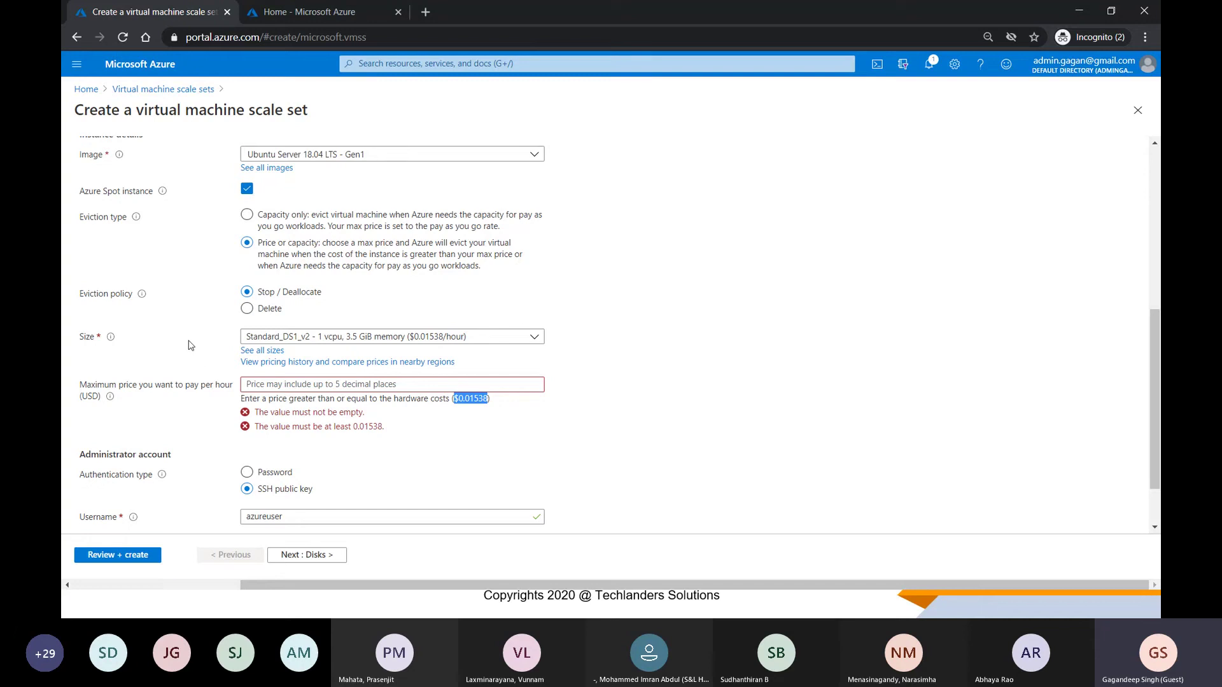
pyautogui.click(248, 191)
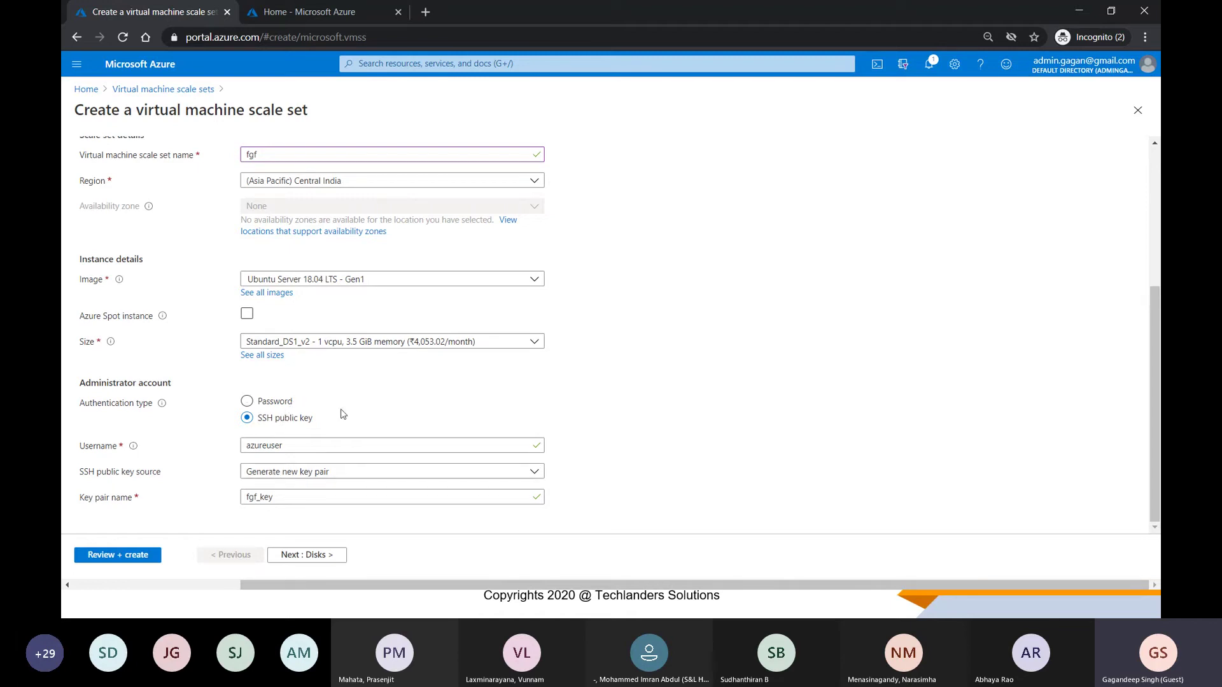
# - Keep Premium SSD as the OS disk type and advance the scale set form to Networking
pyautogui.scroll(4, 344, 413)
pyautogui.scroll(-4, 374, 528)
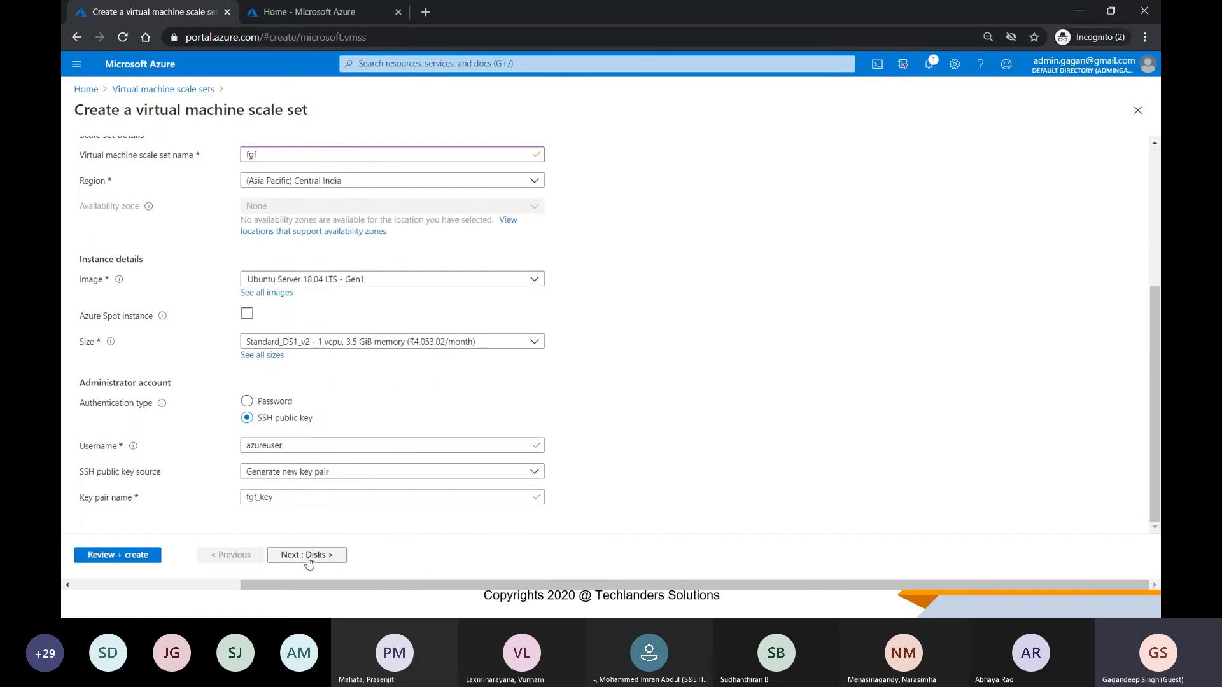
pyautogui.click(308, 555)
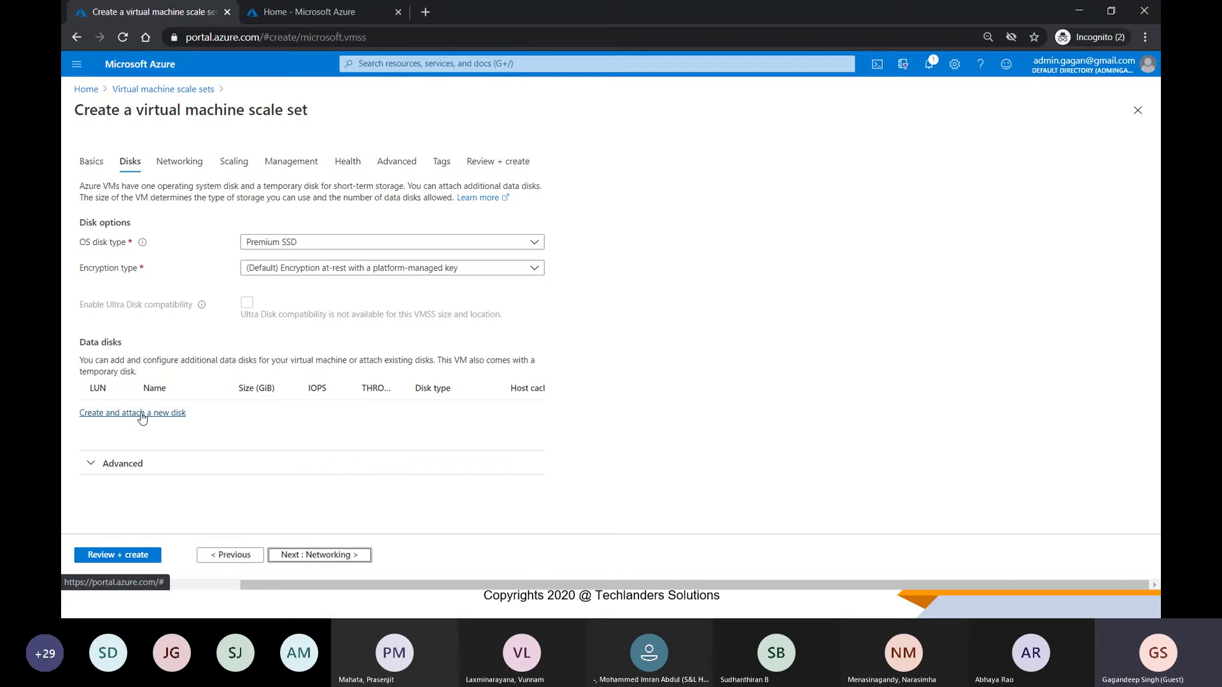
pyautogui.click(349, 244)
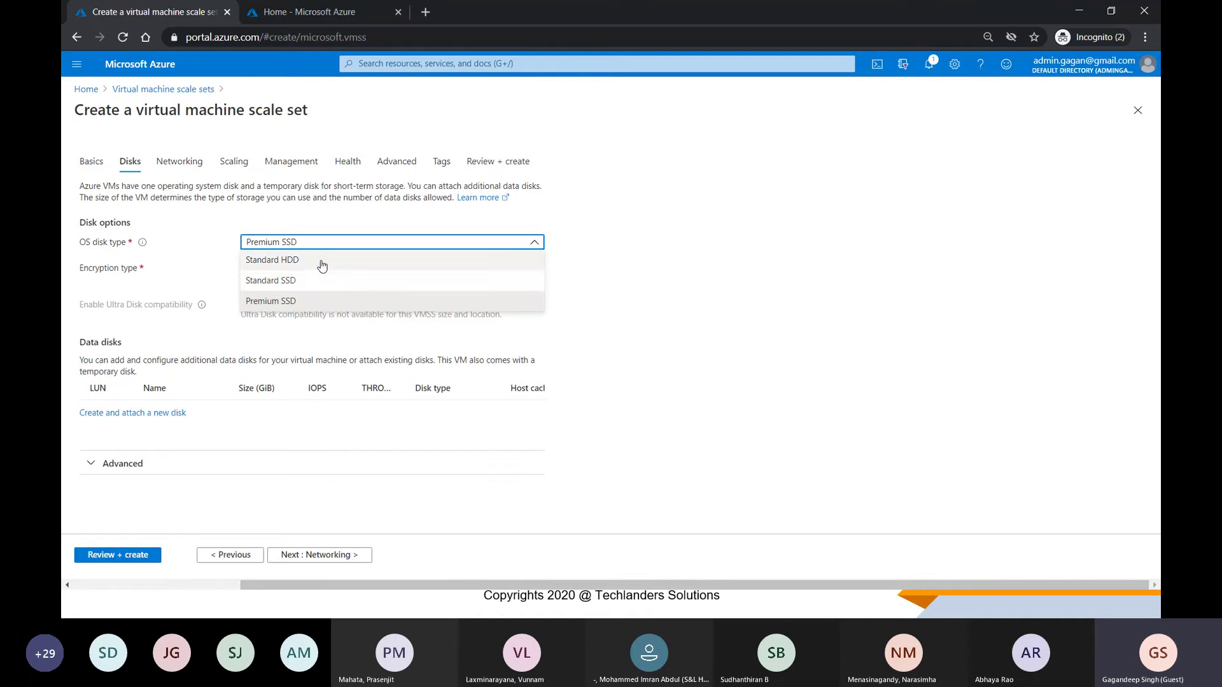
pyautogui.click(349, 555)
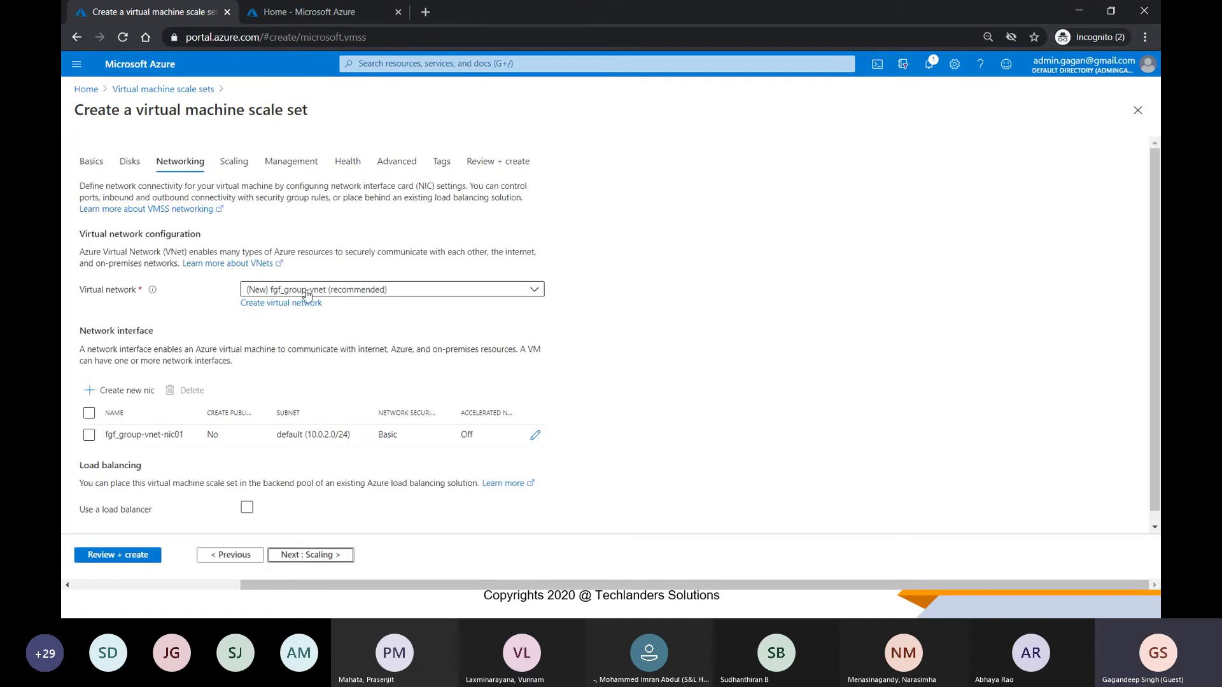
# - Leave (New) fgf_group-vnet as the virtual network and advance to the Scaling tab
pyautogui.click(306, 291)
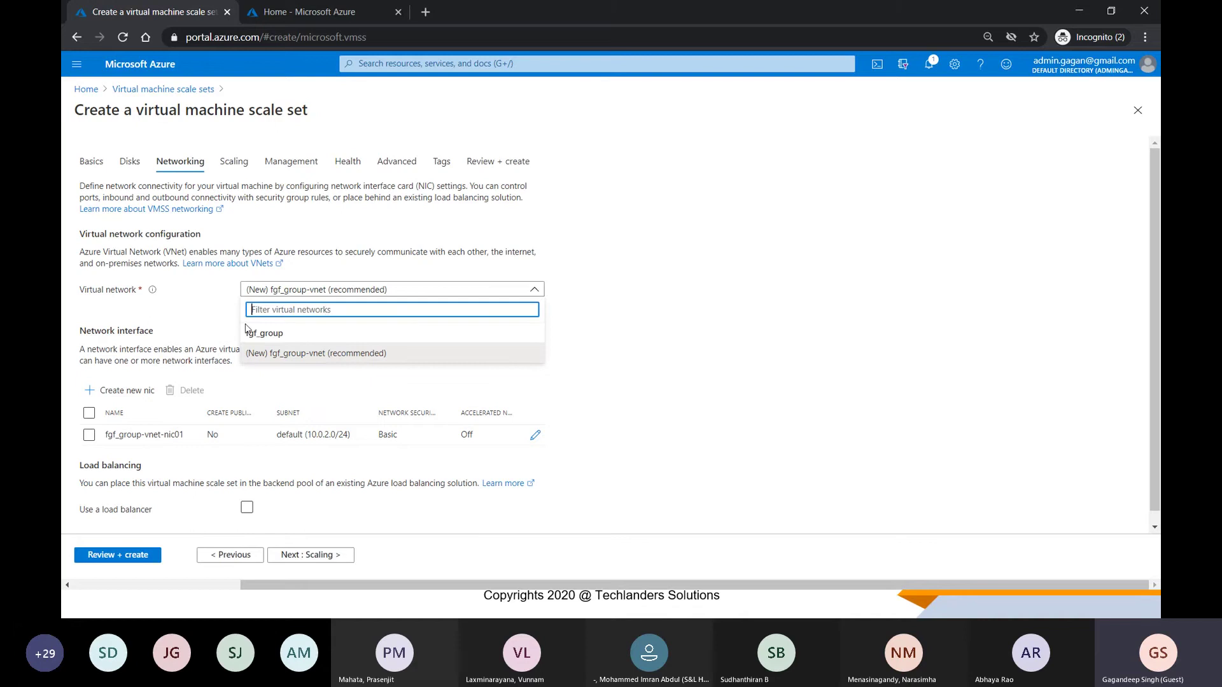
pyautogui.click(184, 312)
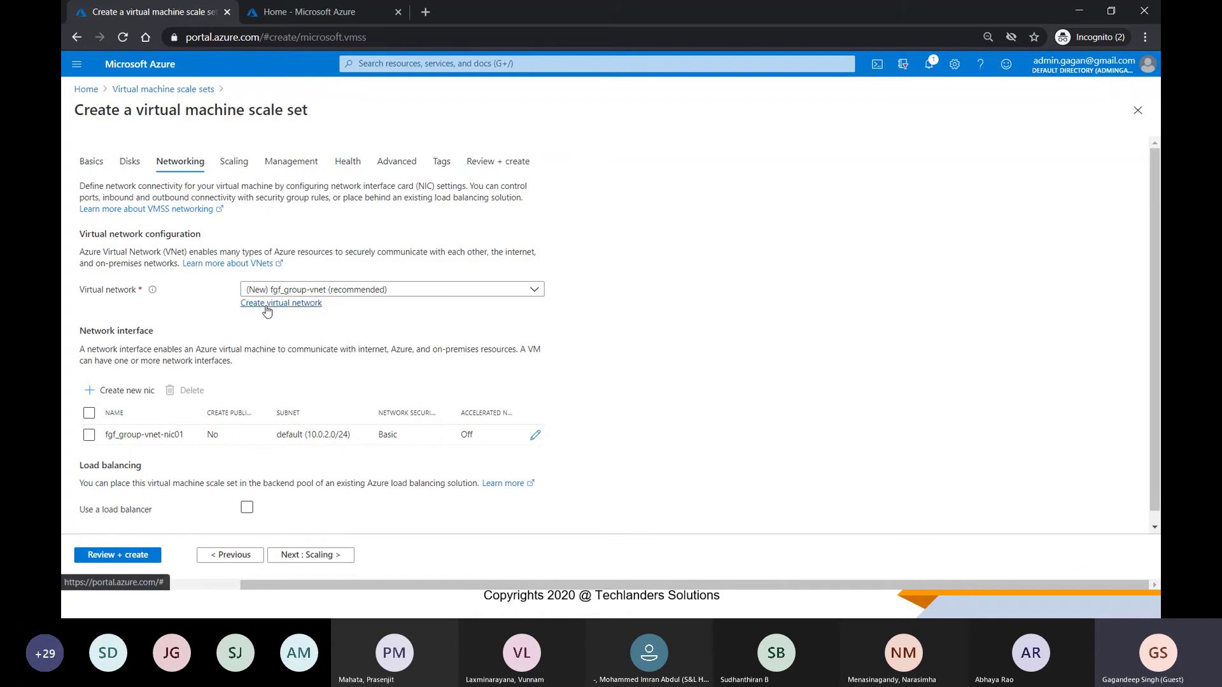
pyautogui.click(348, 559)
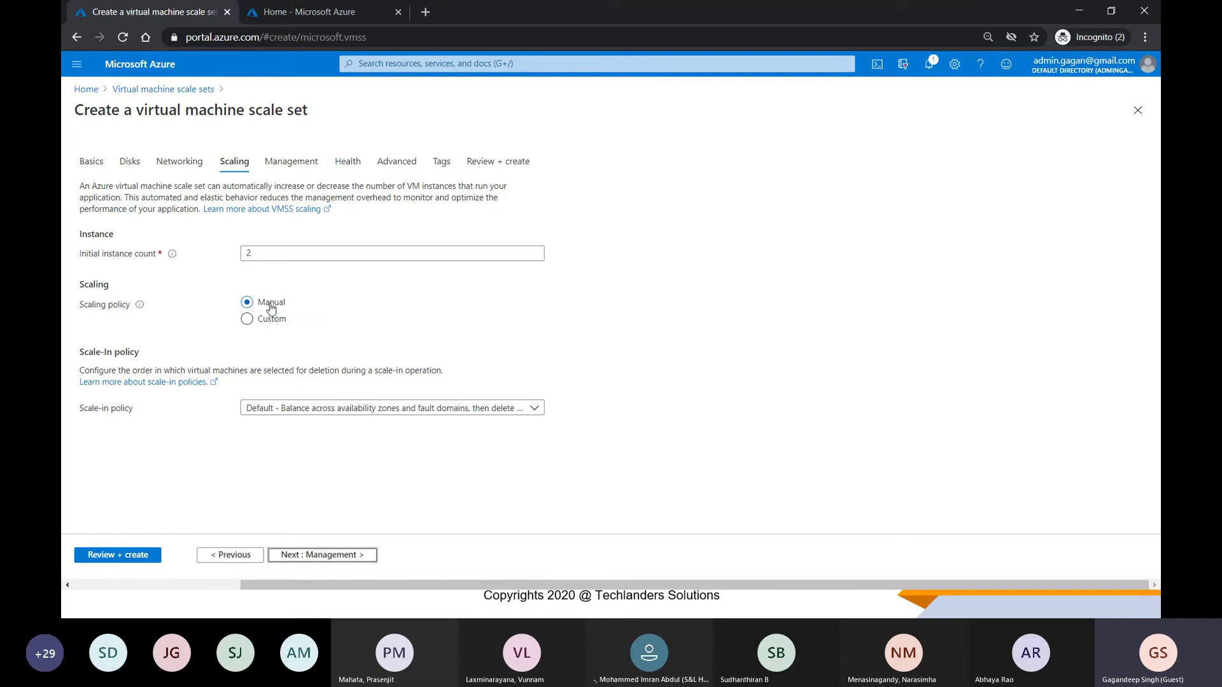
# - Switch the scaling policy to Custom with minimum 1 and maximum 10 instances
pyautogui.click(278, 324)
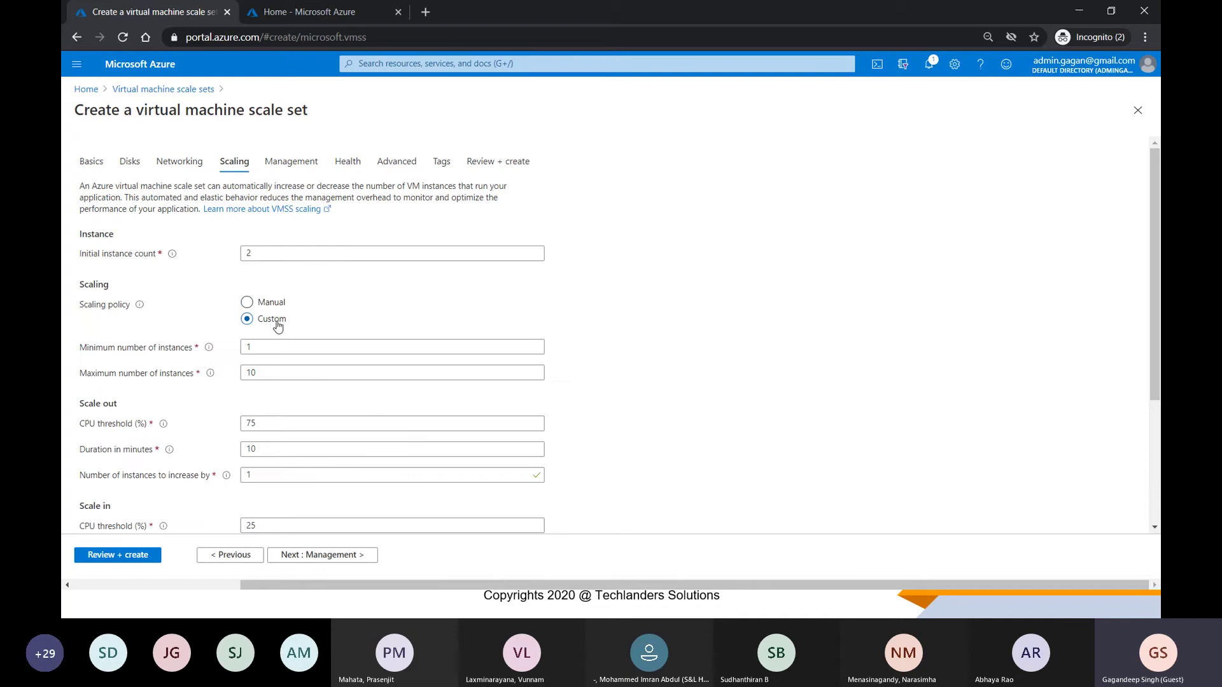
pyautogui.scroll(-2, 303, 371)
pyautogui.click(265, 205)
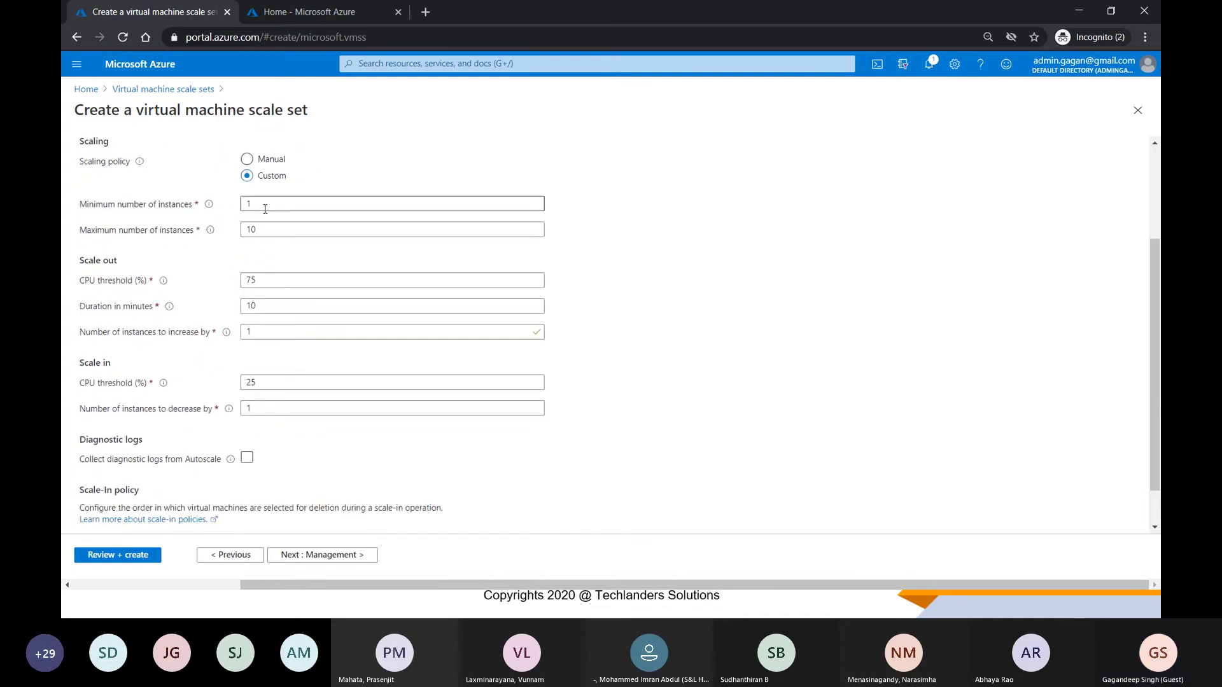
pyautogui.moveTo(265, 206); pyautogui.dragTo(241, 253)
pyautogui.click(262, 231)
pyautogui.scroll(2, 255, 229)
pyautogui.write('5')
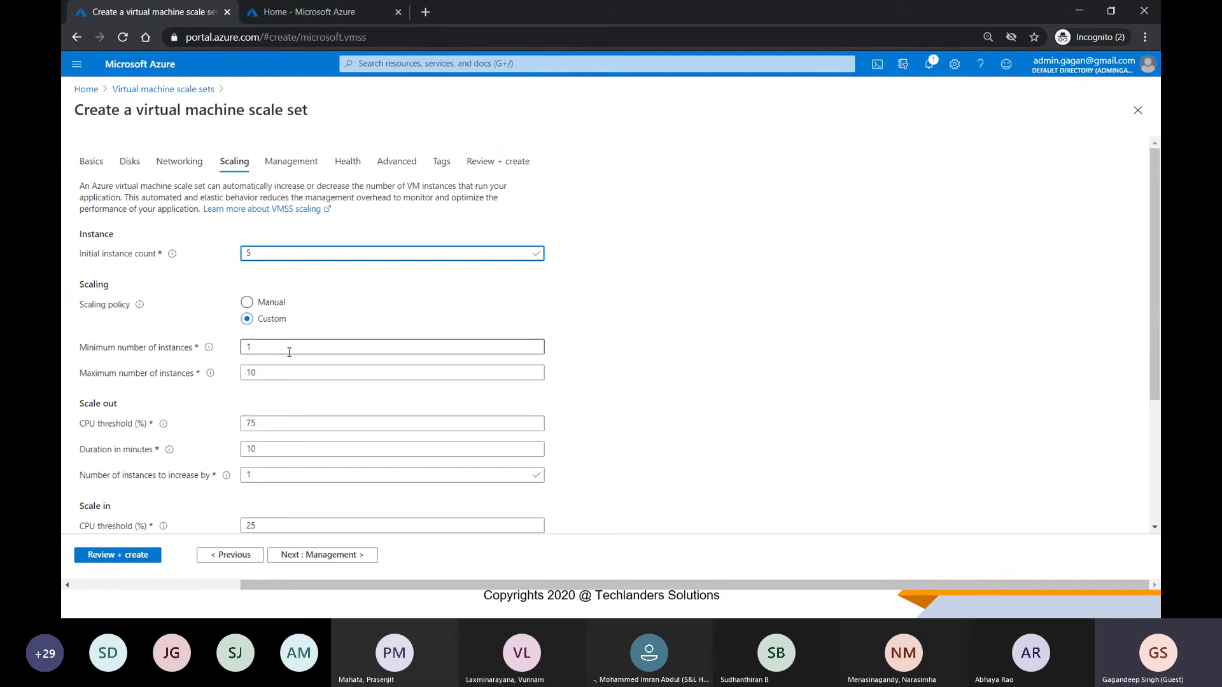
pyautogui.scroll(-3, 289, 349)
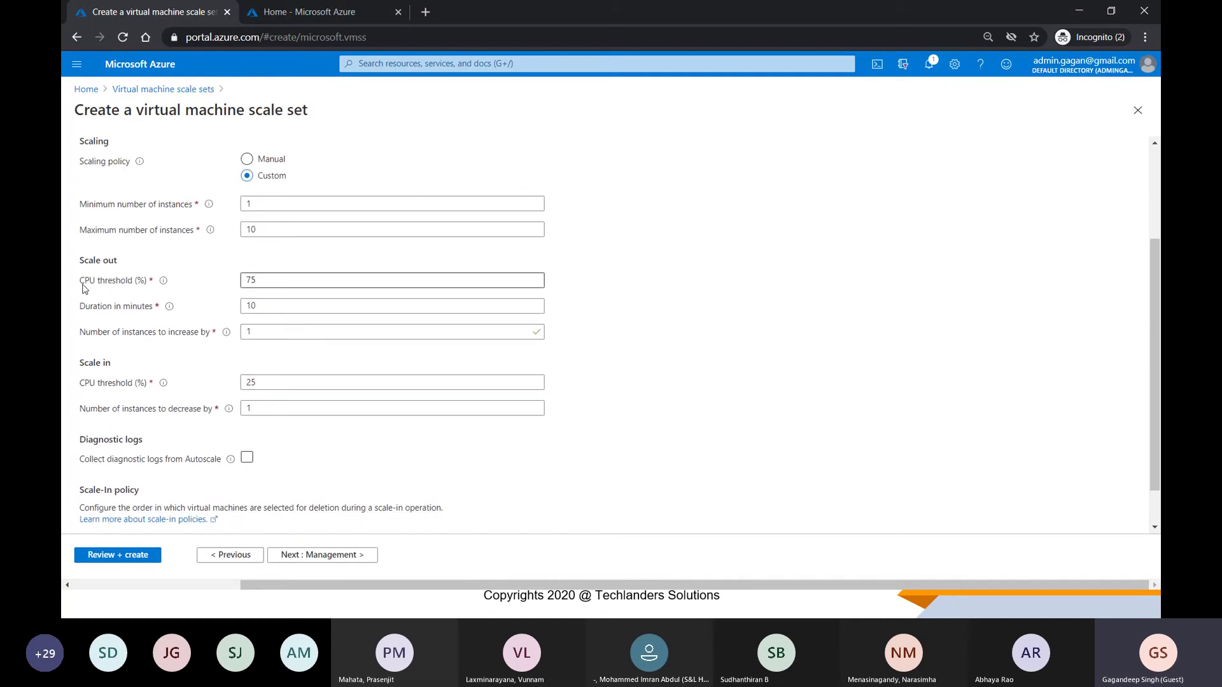
# - Scale out by 1 instance at 75% CPU and scale in by 1 at 25% CPU
pyautogui.moveTo(85, 281); pyautogui.dragTo(113, 282)
pyautogui.moveTo(260, 280); pyautogui.dragTo(241, 306)
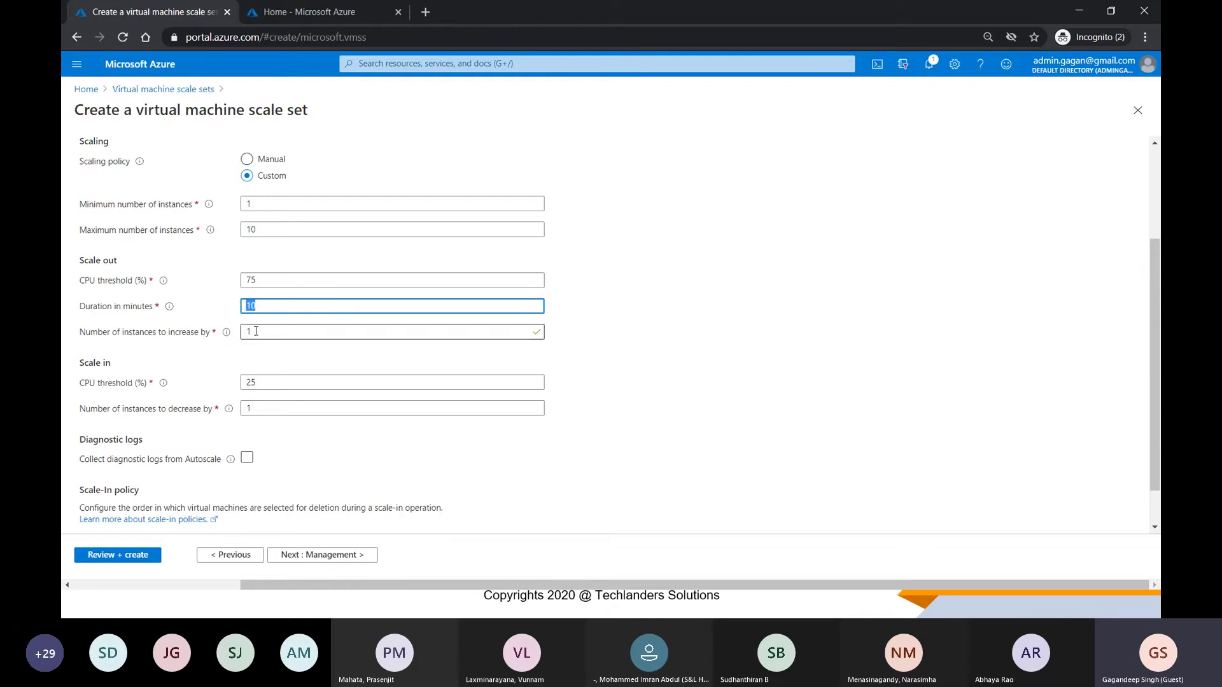
pyautogui.moveTo(252, 331); pyautogui.dragTo(240, 333)
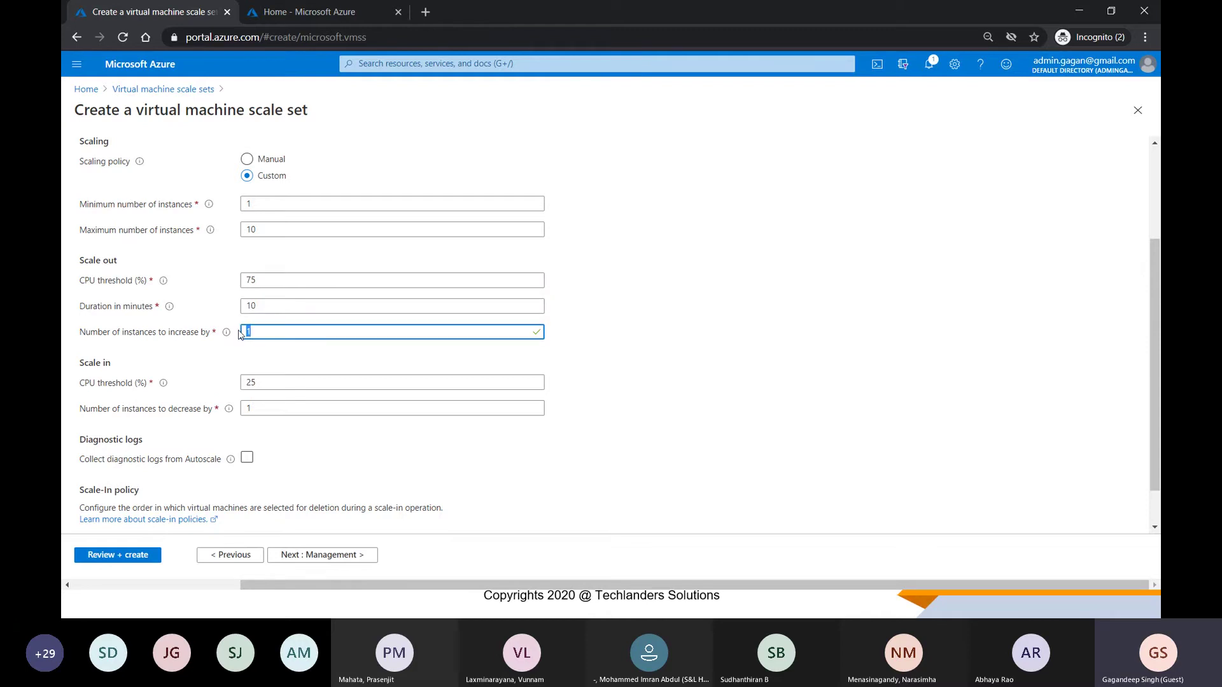
pyautogui.scroll(-1, 238, 332)
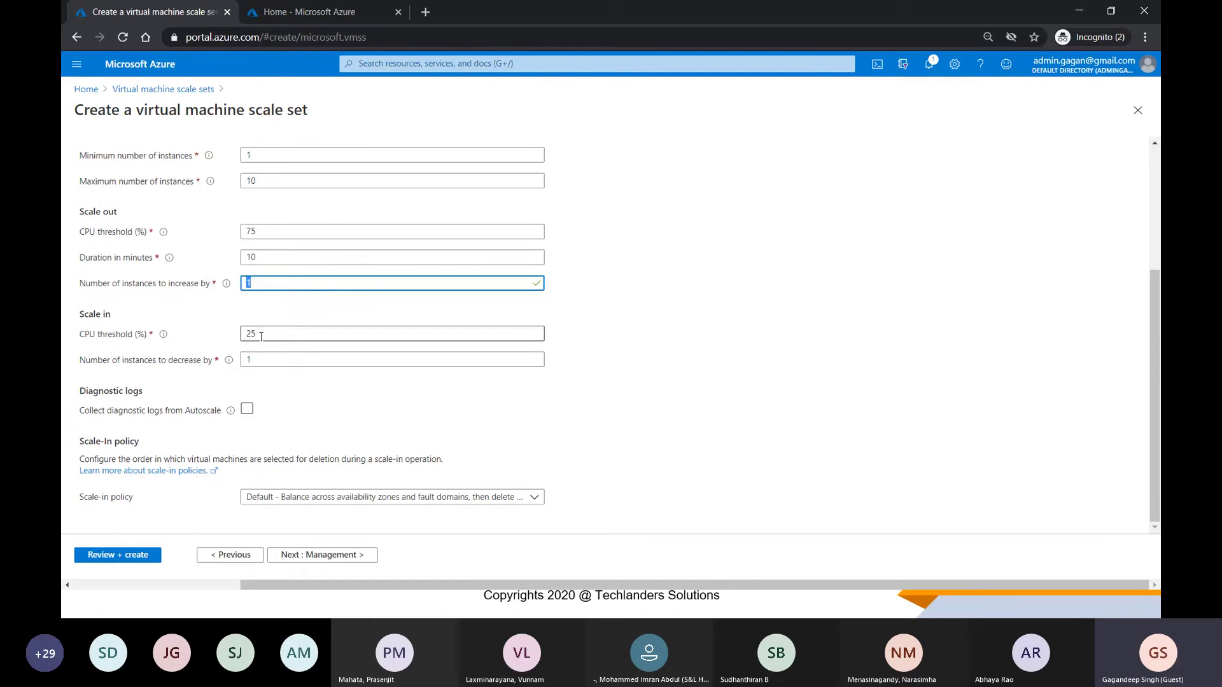
pyautogui.moveTo(258, 334); pyautogui.dragTo(243, 360)
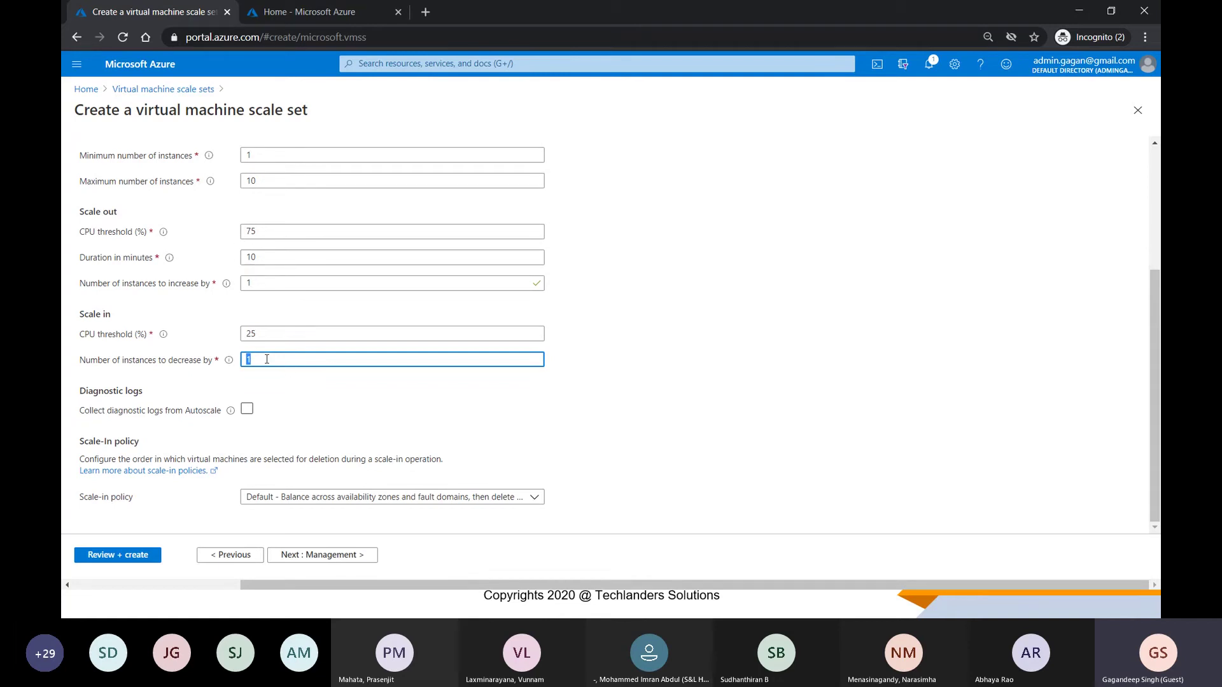
pyautogui.click(90, 237)
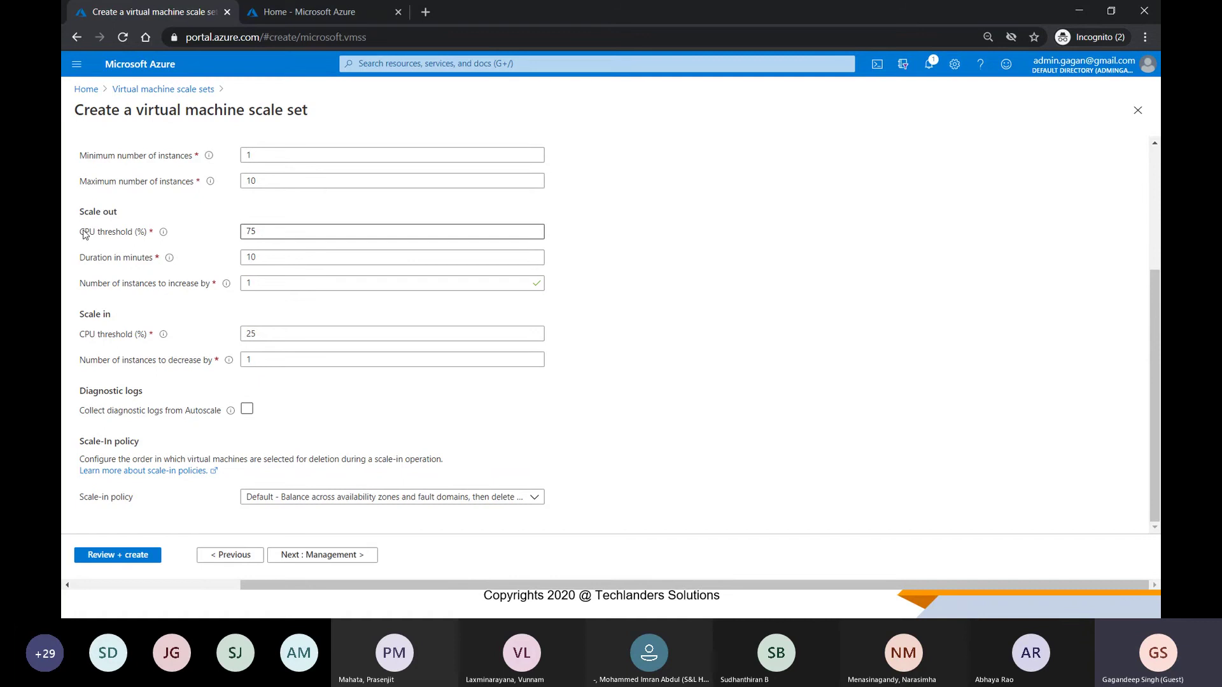
pyautogui.scroll(3, 346, 380)
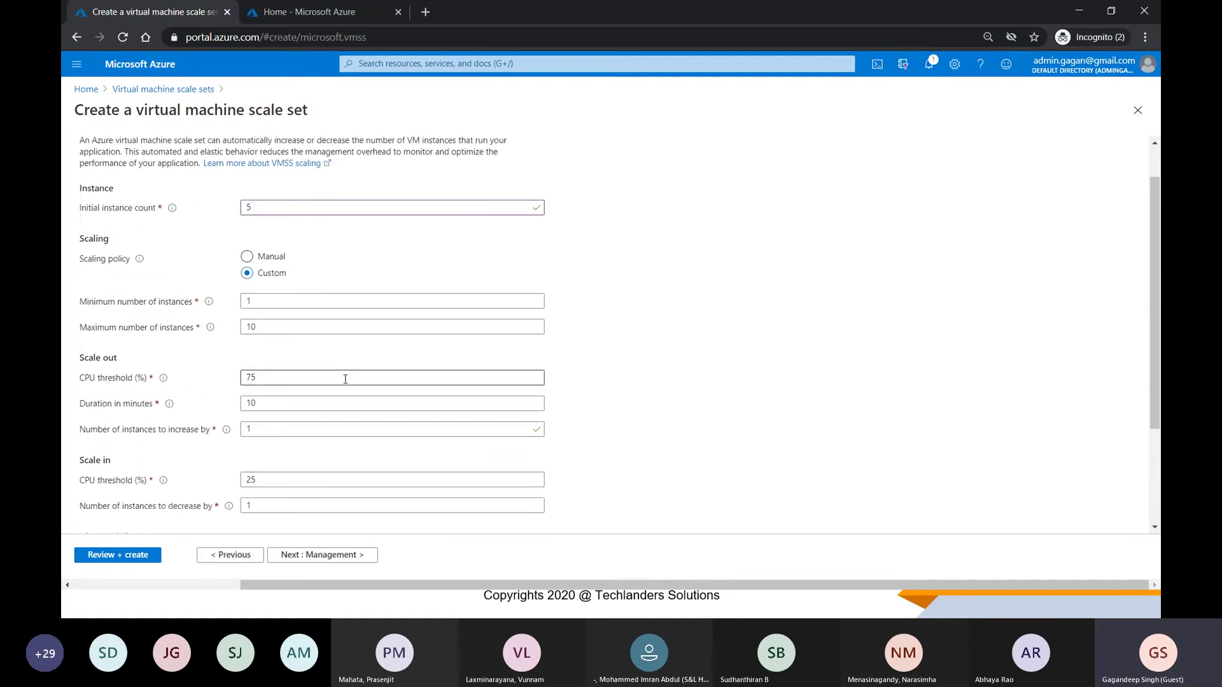
pyautogui.scroll(1, 345, 380)
# - Advance to Management, keeping manual upgrades and managed boot diagnostics, then switch to the slides
pyautogui.click(368, 555)
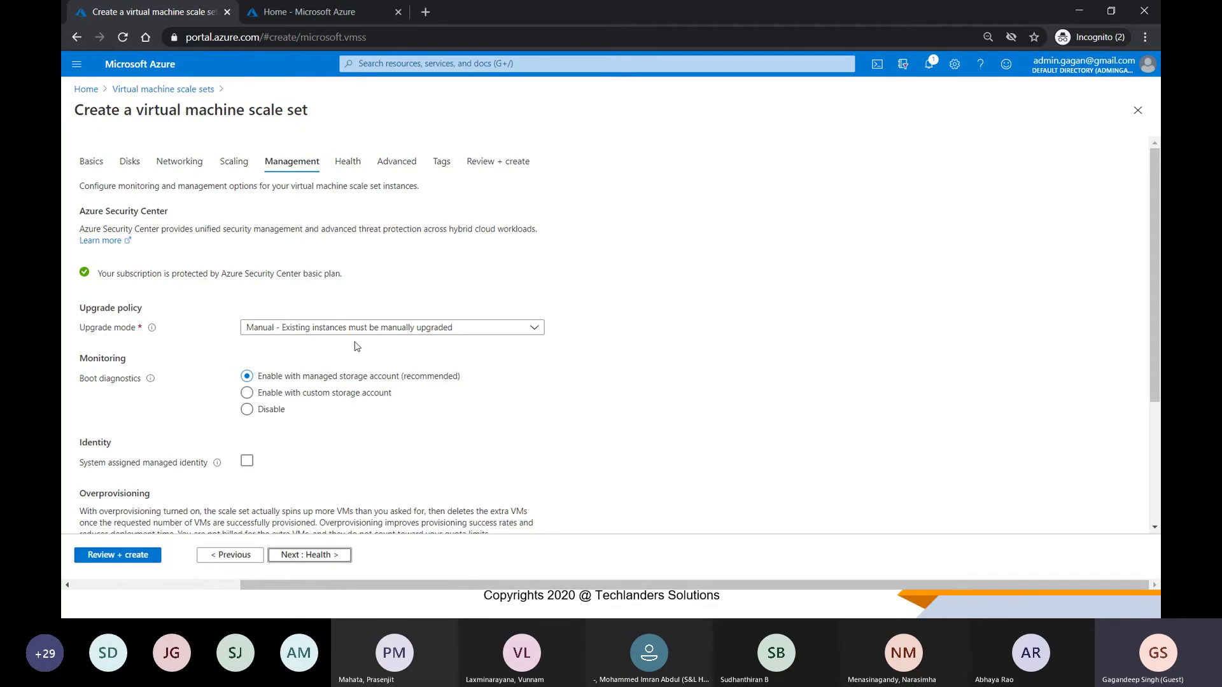
pyautogui.hotkey('alt', 'Tab')
pyautogui.hotkey('alt', 'Tab')
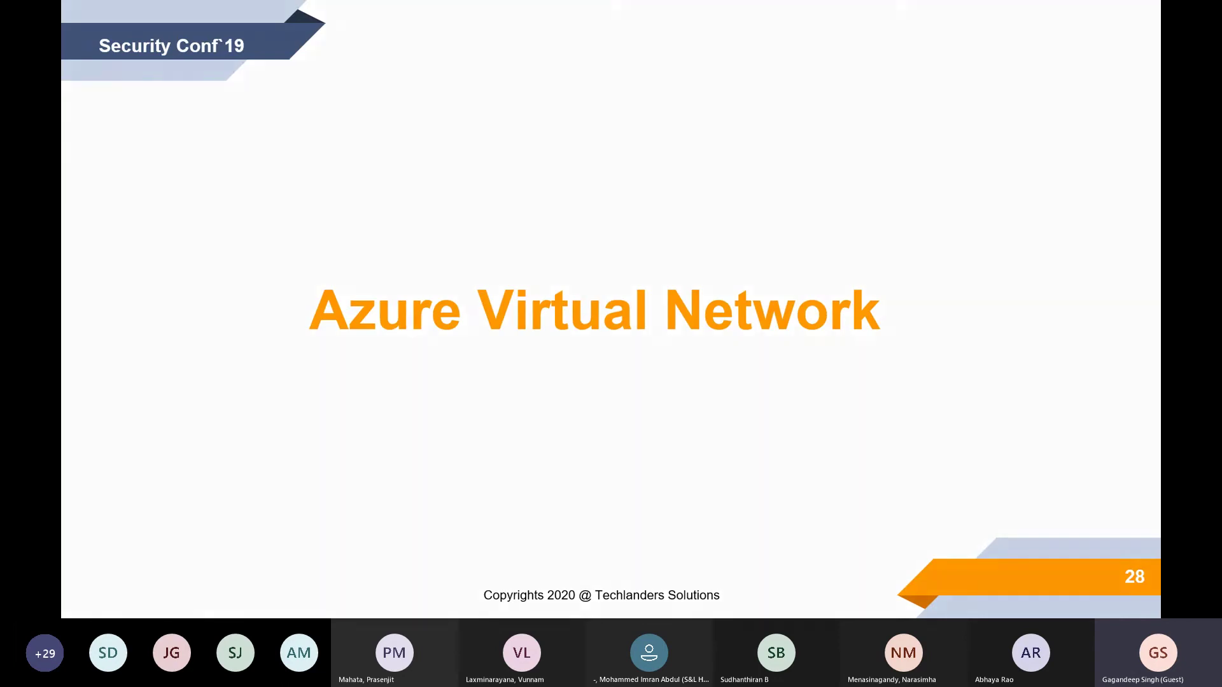
# - Advance the slideshow to slide 29 'Vnets', then return to the Azure portal
pyautogui.press('Right')
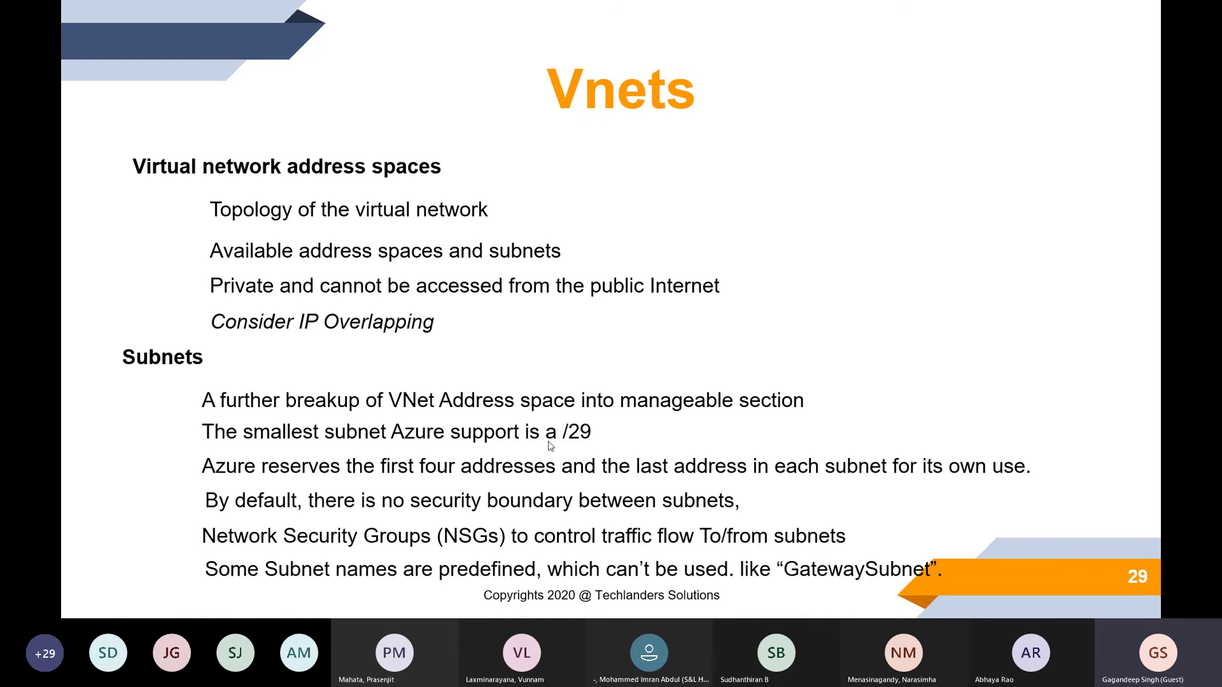
pyautogui.hotkey('alt', 'Tab')
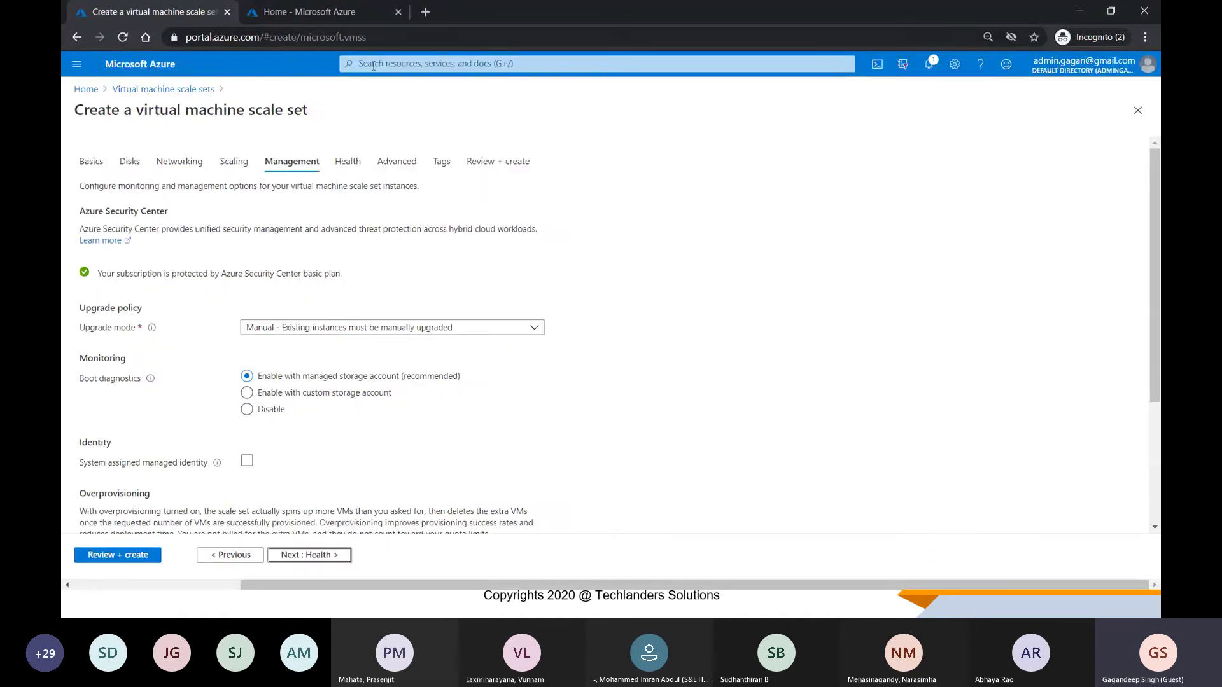
# - Search 'vnet', open the Virtual networks service, and reload its empty list
pyautogui.click(393, 61)
pyautogui.write('vnet')
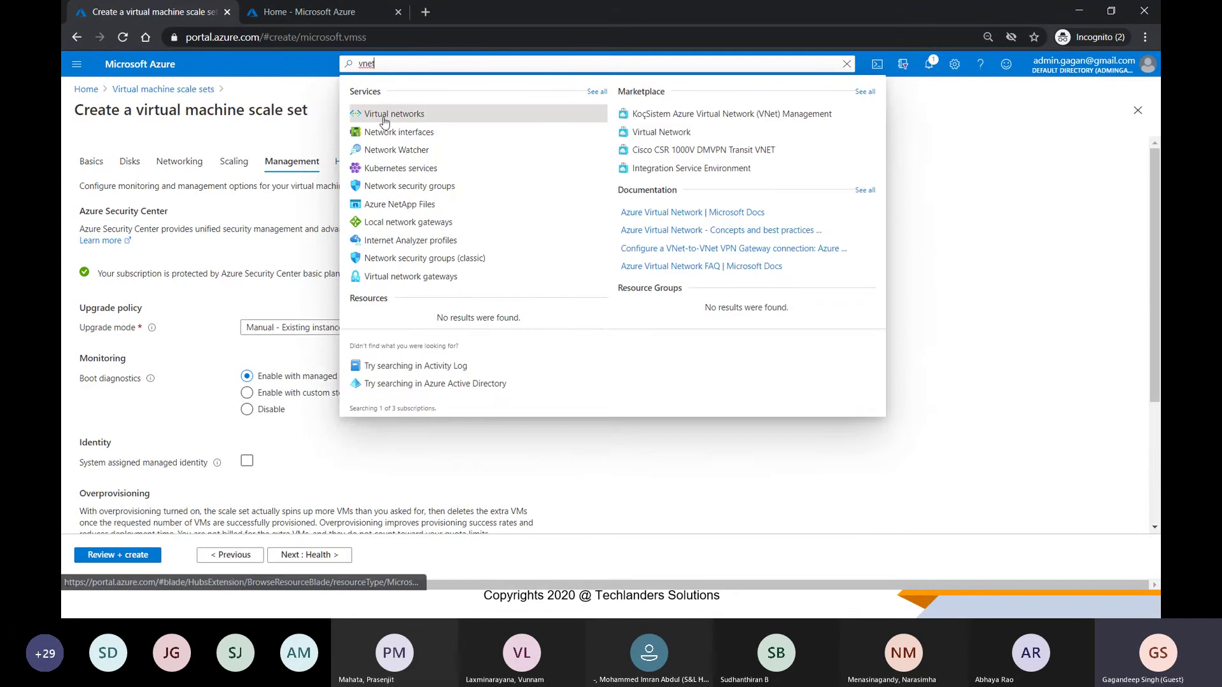
pyautogui.click(389, 115)
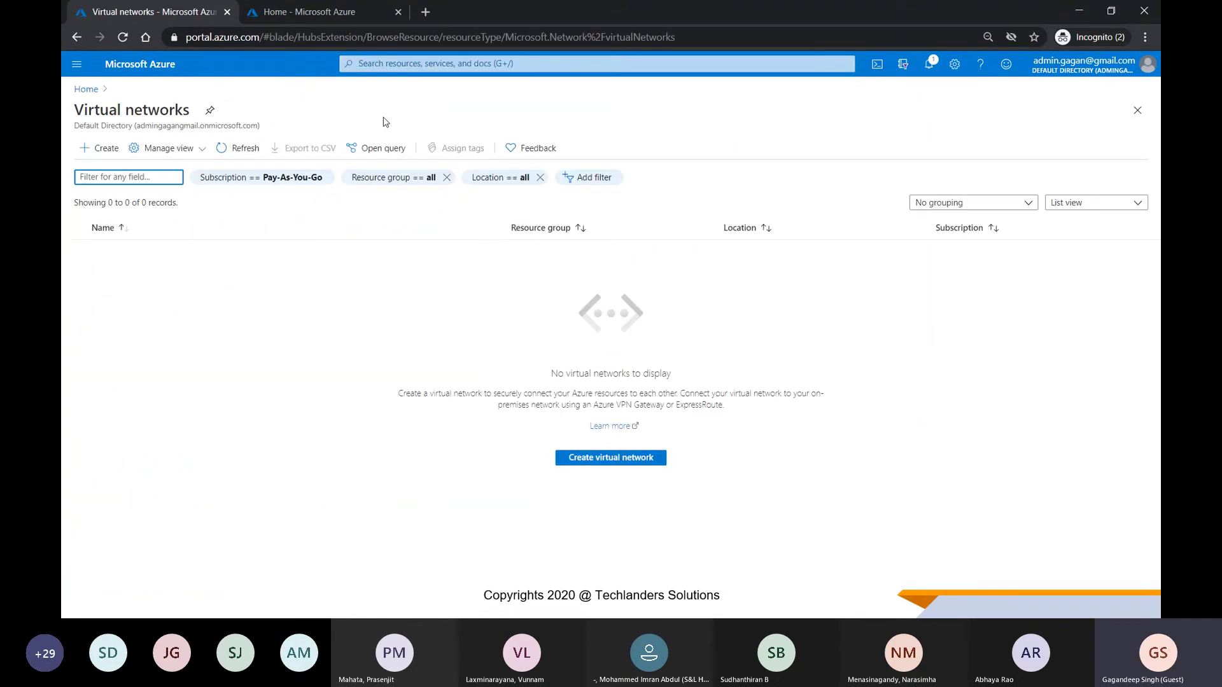
pyautogui.click(621, 463)
pyautogui.click(122, 42)
# - Name the new virtual network vnet1 in the first existing resource group, then go to IP Addresses
pyautogui.click(591, 460)
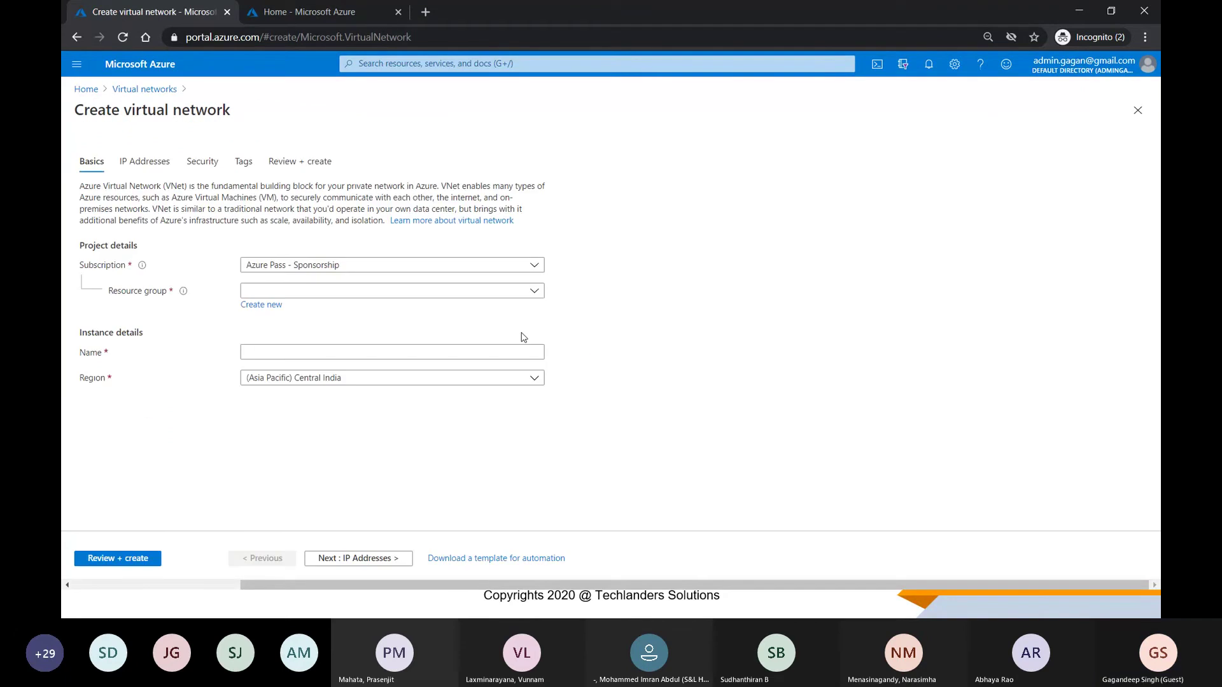
pyautogui.click(445, 291)
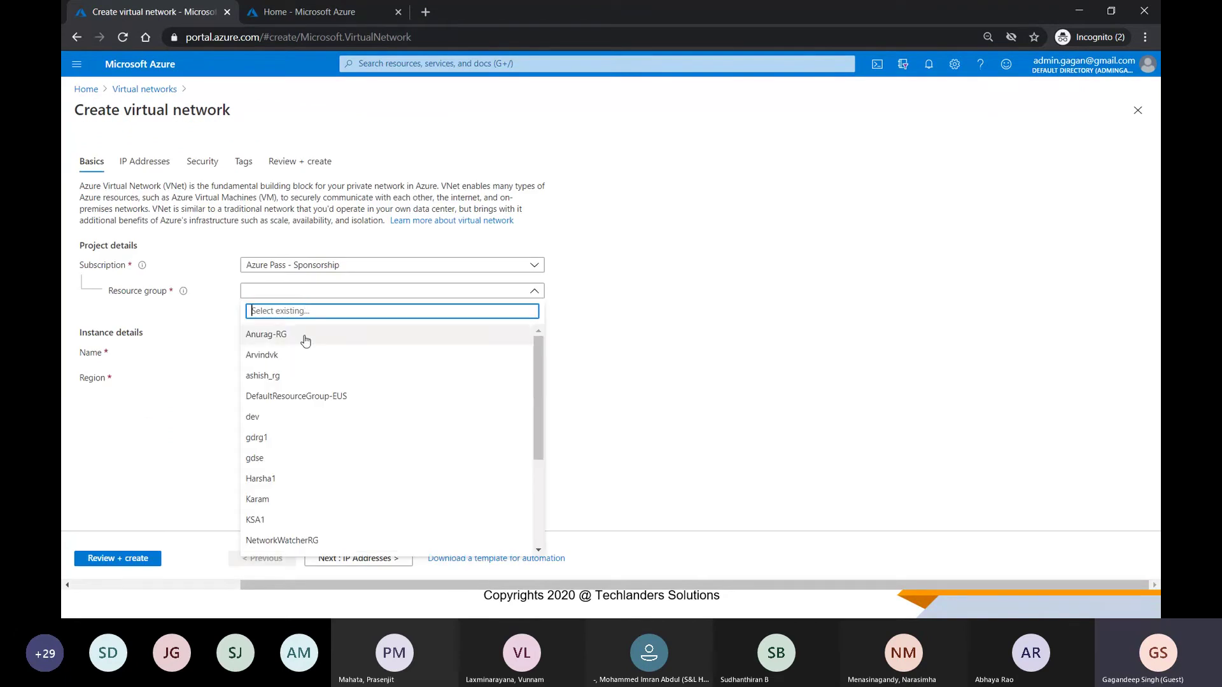
pyautogui.click(297, 338)
pyautogui.click(284, 352)
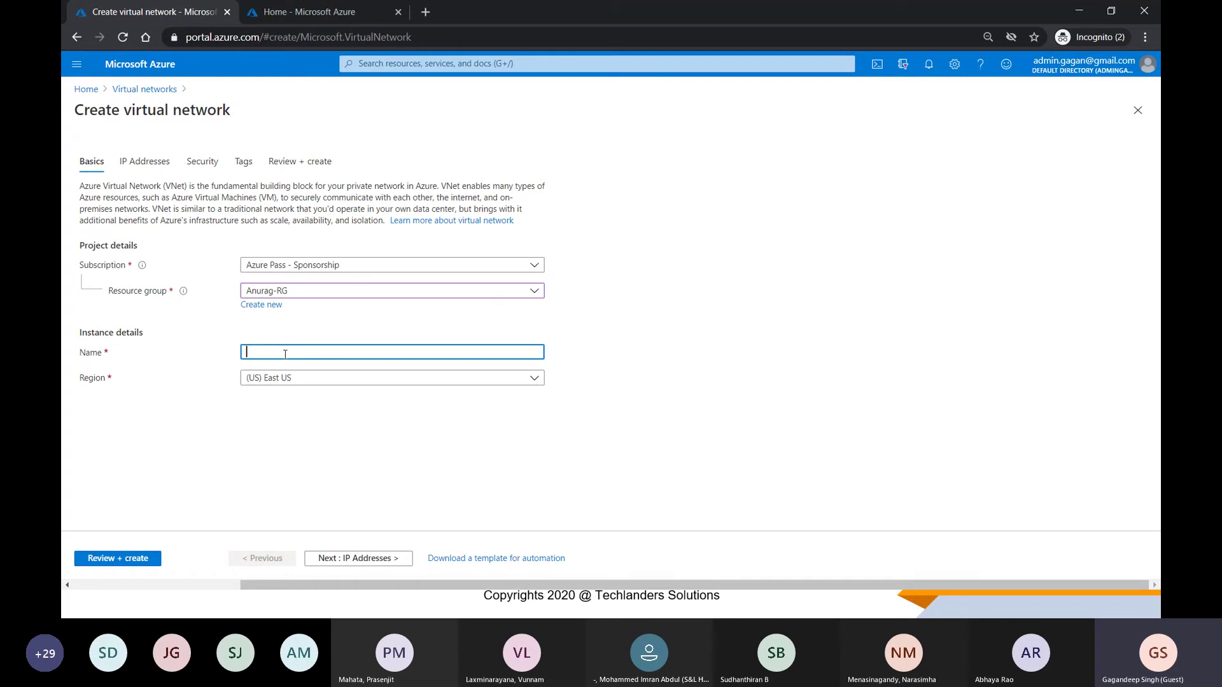
pyautogui.write('vnet1')
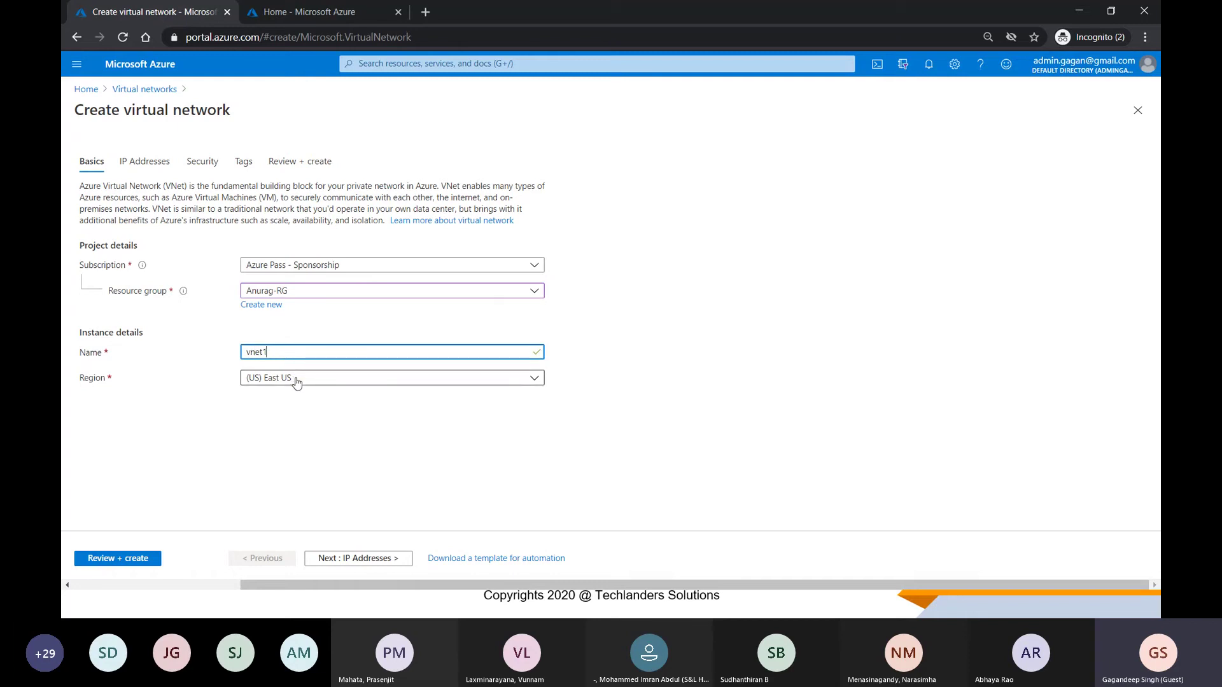
pyautogui.click(360, 558)
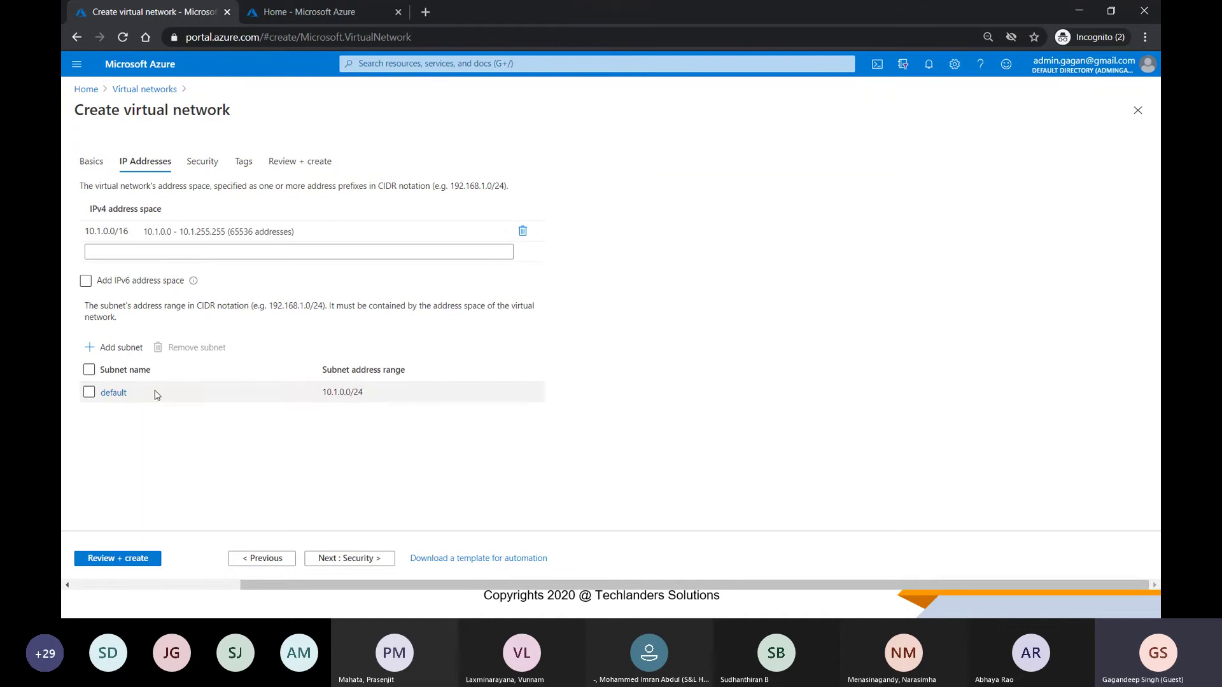
# - Leave Bastion, DDoS Standard and Firewall disabled and bring up Review + create for vnet1
pyautogui.click(374, 563)
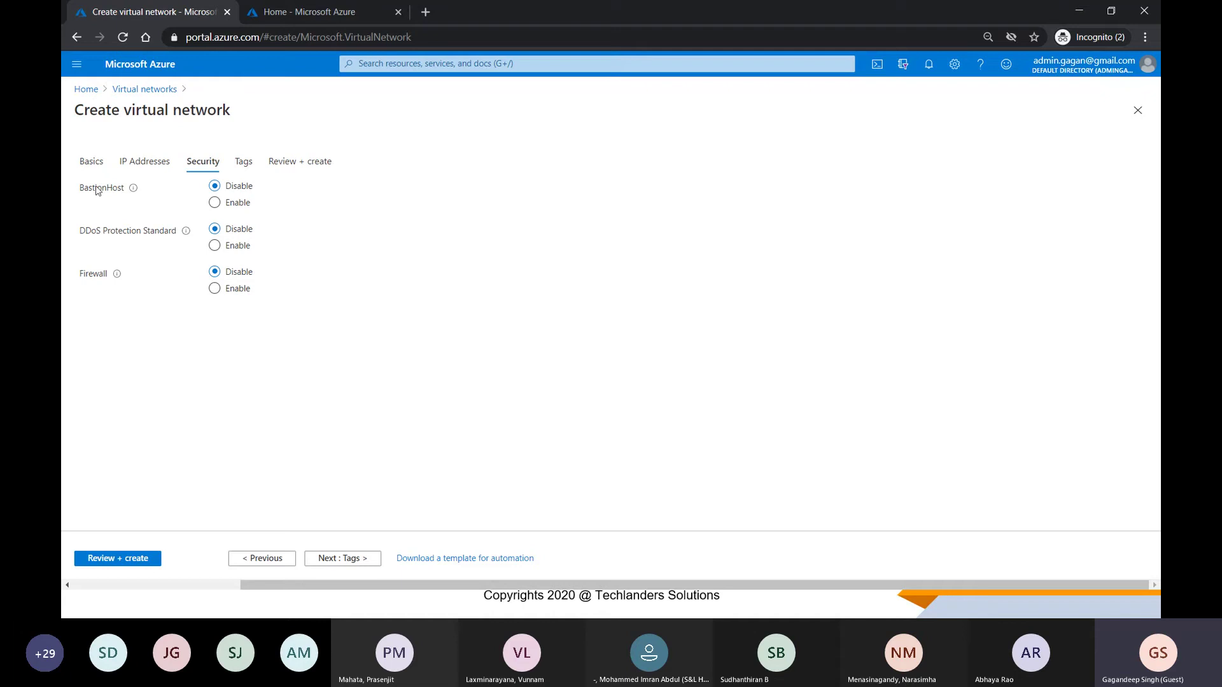
pyautogui.moveTo(96, 191); pyautogui.dragTo(133, 237)
pyautogui.click(101, 559)
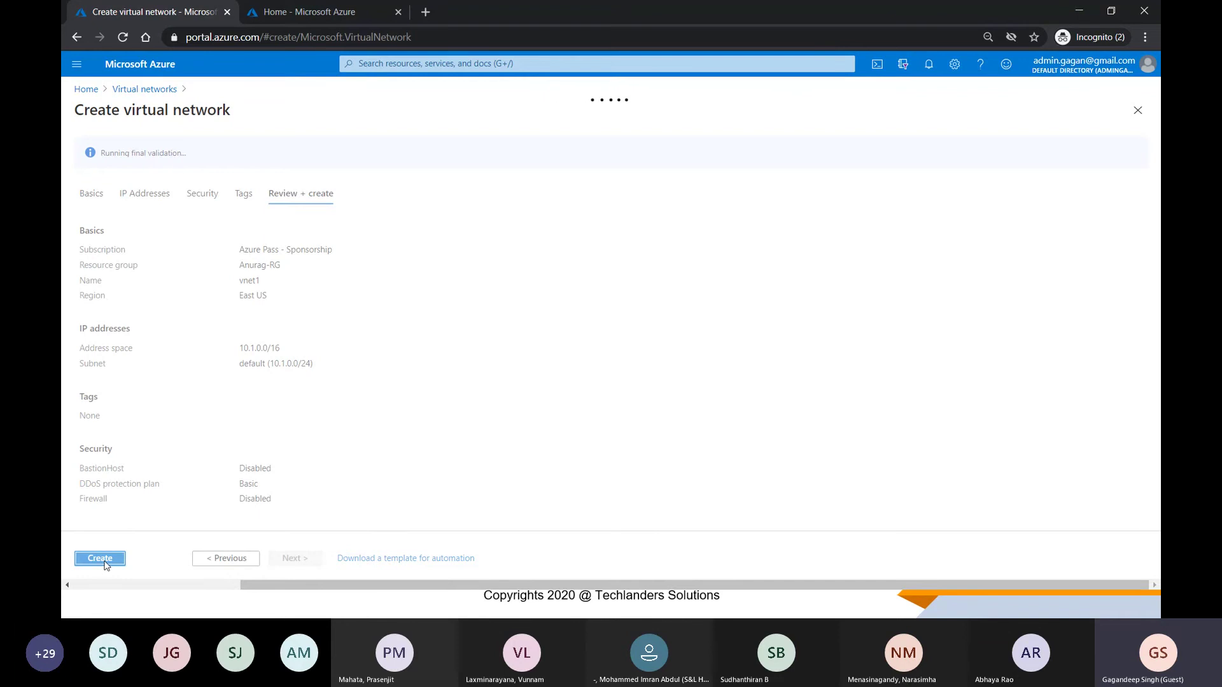
# - Create vnet1 from Review + create and let the deployment finish
pyautogui.click(104, 562)
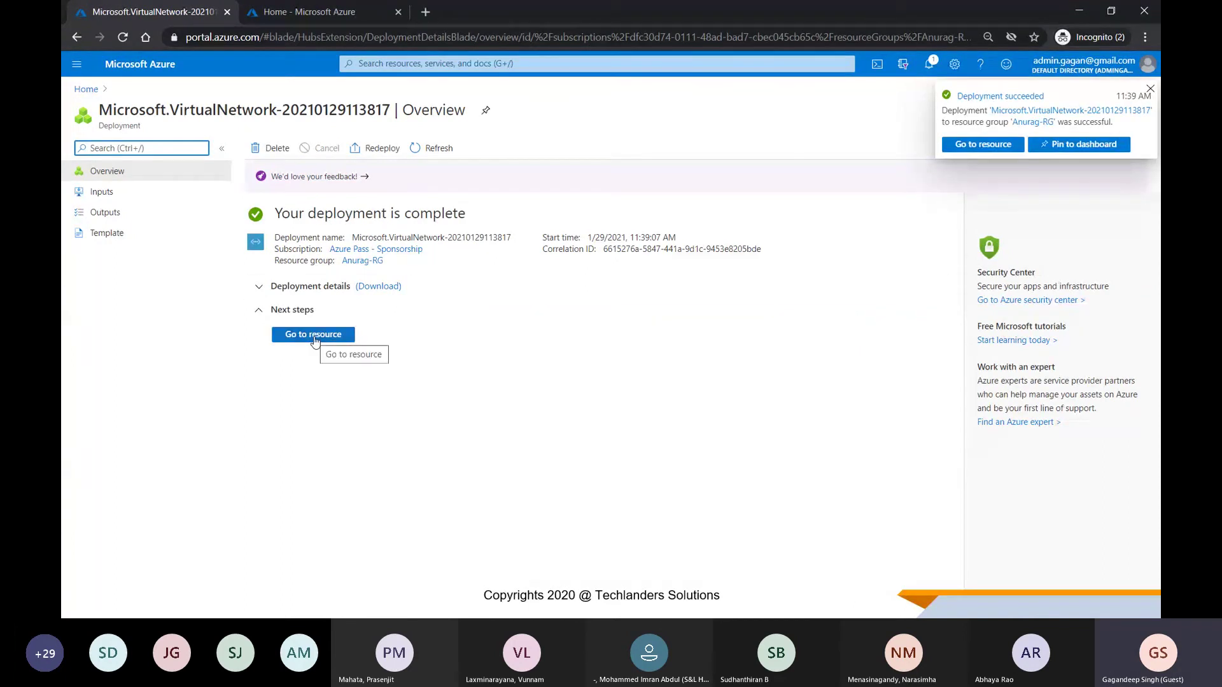
# - View the vnet1 overview (10.1.0.0/16), then return to the slides and advance past Vnets
pyautogui.click(316, 335)
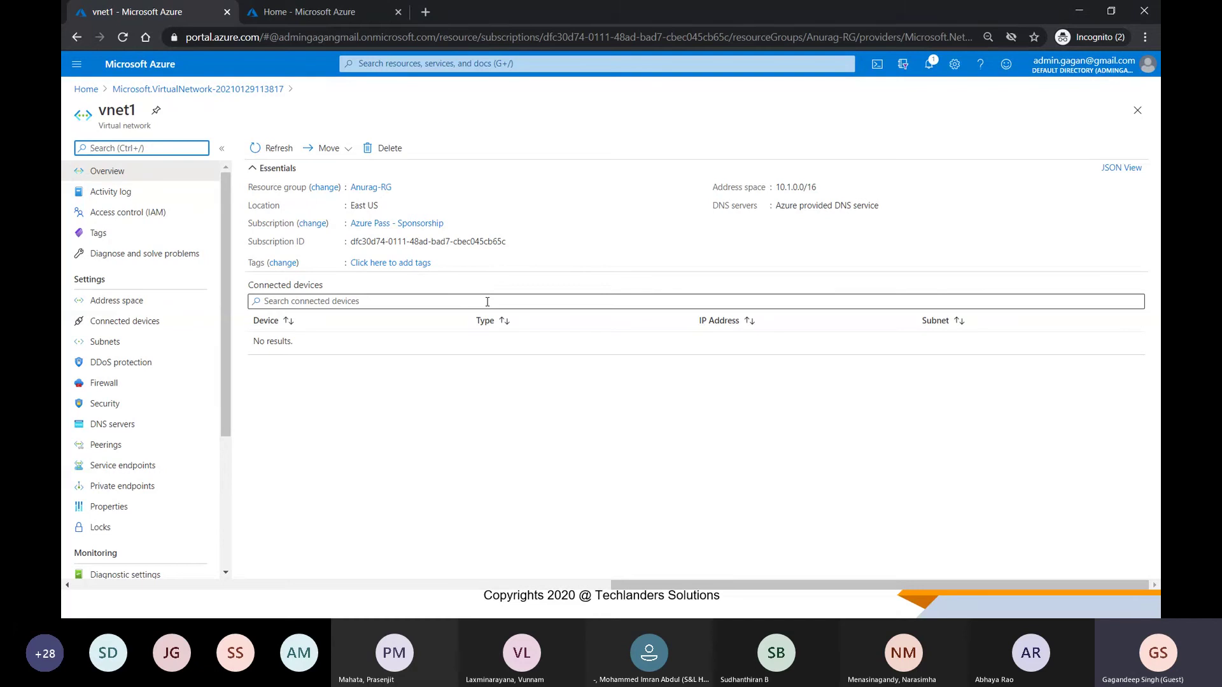
pyautogui.hotkey('alt', 'Tab')
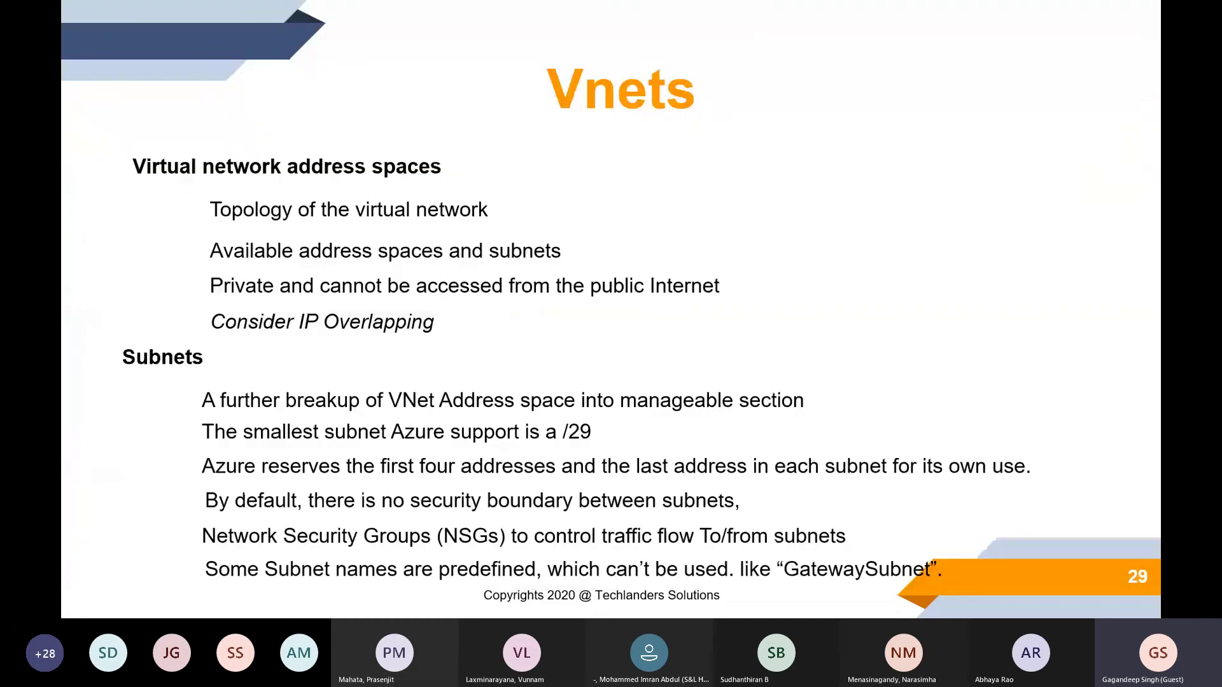
pyautogui.press('Right')
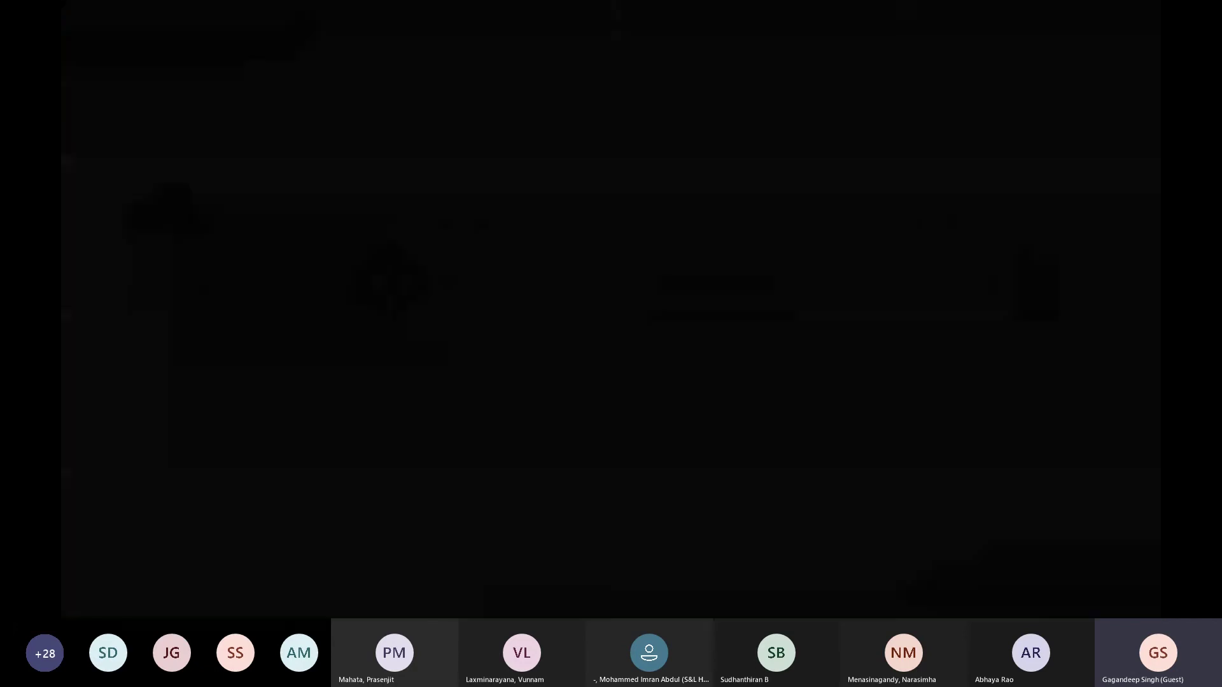
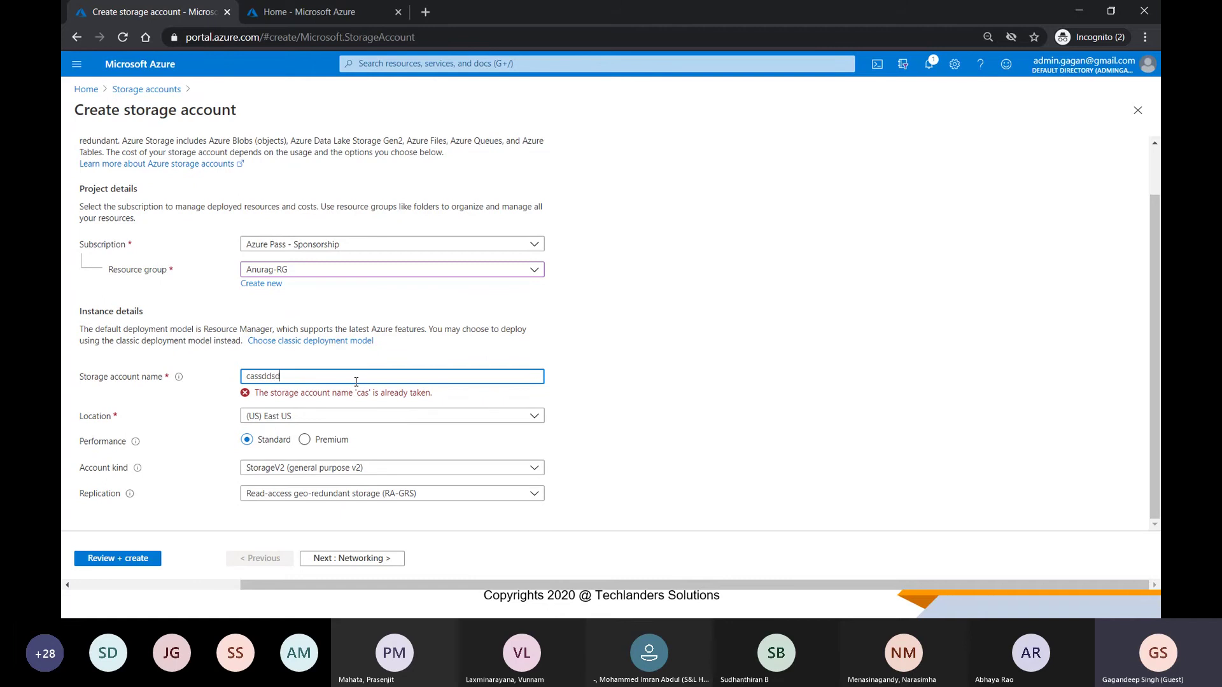
# - Complete the storage account name cassddsds32423 and set replication back to RA-GRS after trying LRS
pyautogui.click(697, 397)
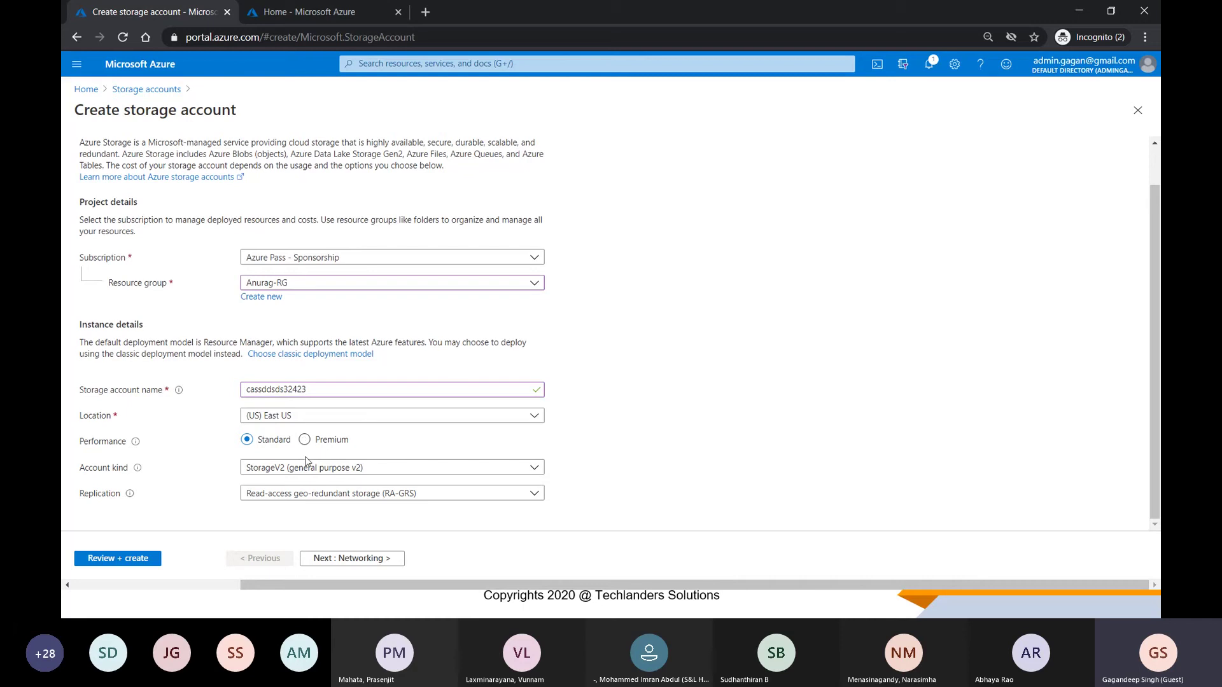
pyautogui.click(311, 496)
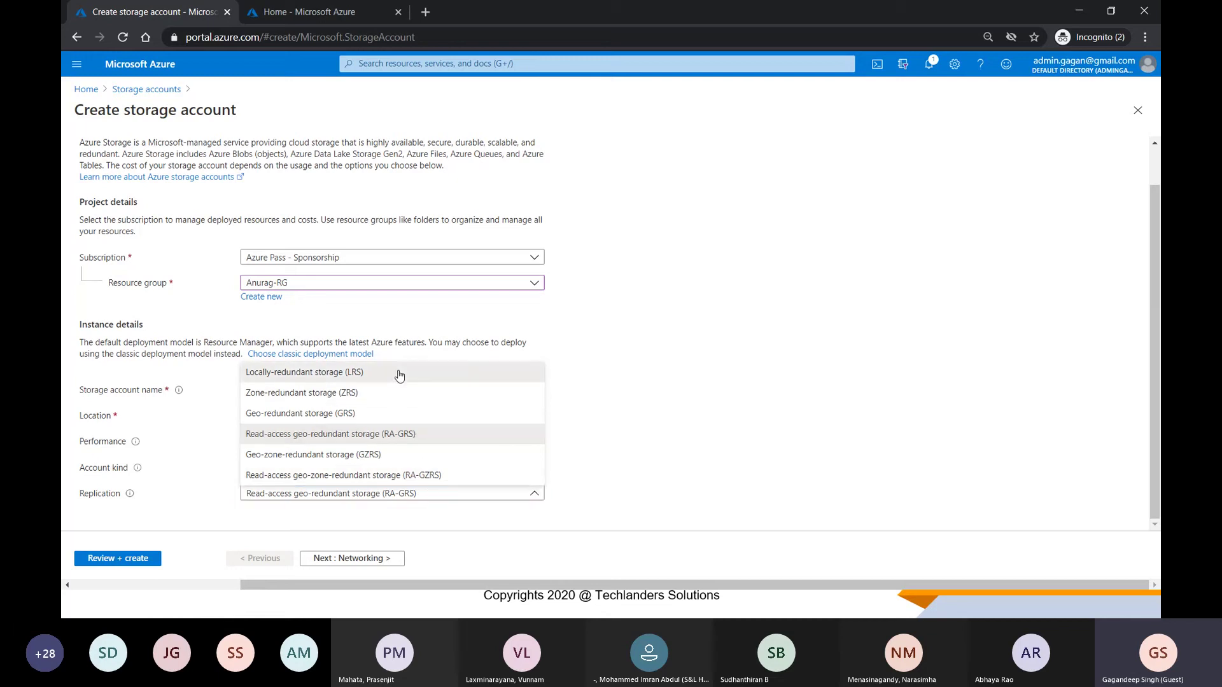
pyautogui.click(400, 373)
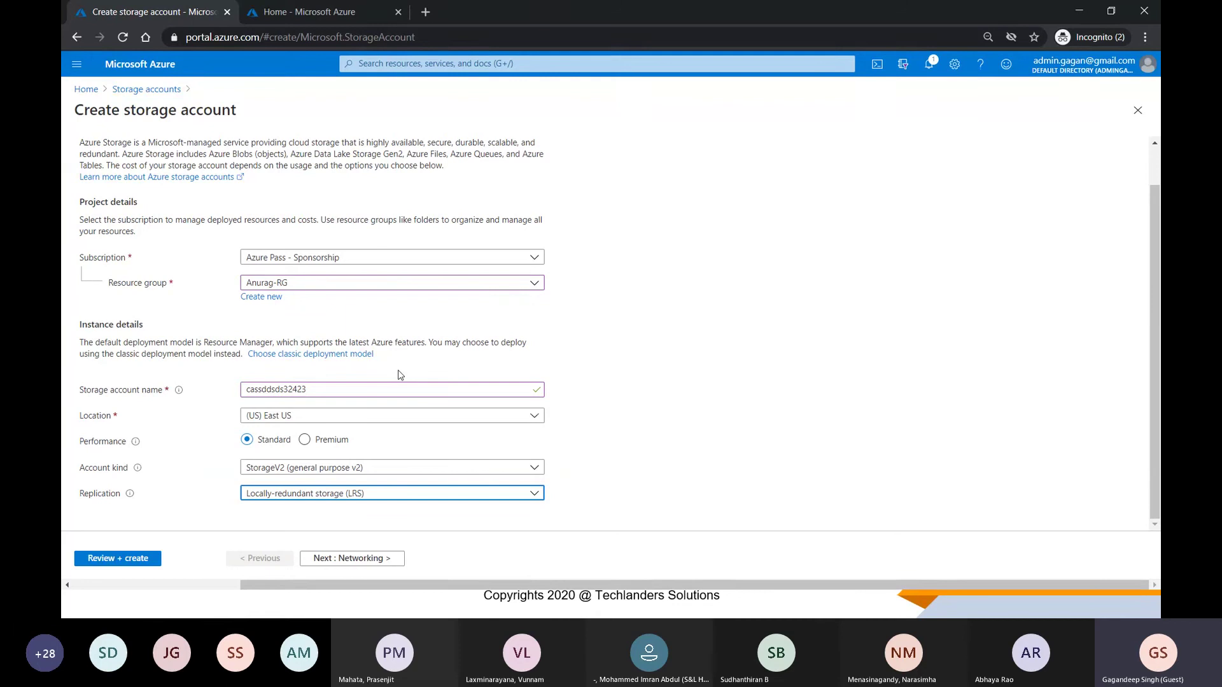
pyautogui.click(395, 494)
pyautogui.click(385, 438)
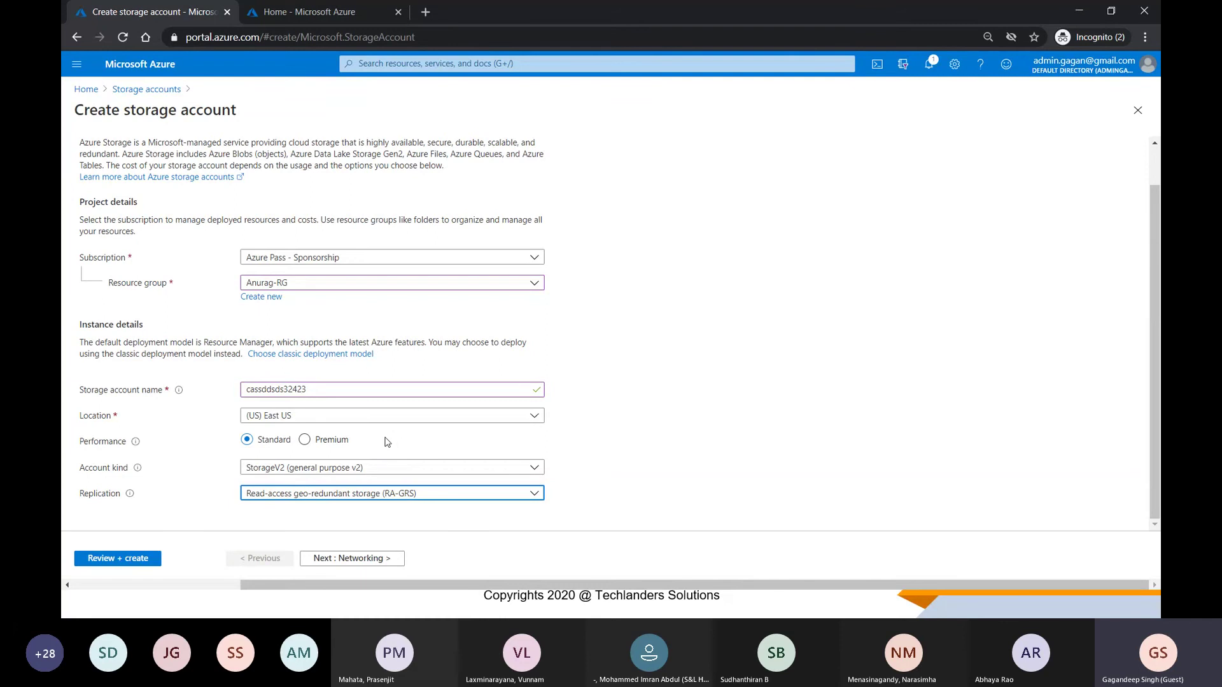
# - Review and create storage account cassddsds32423, letting the deployment run to completion
pyautogui.click(111, 560)
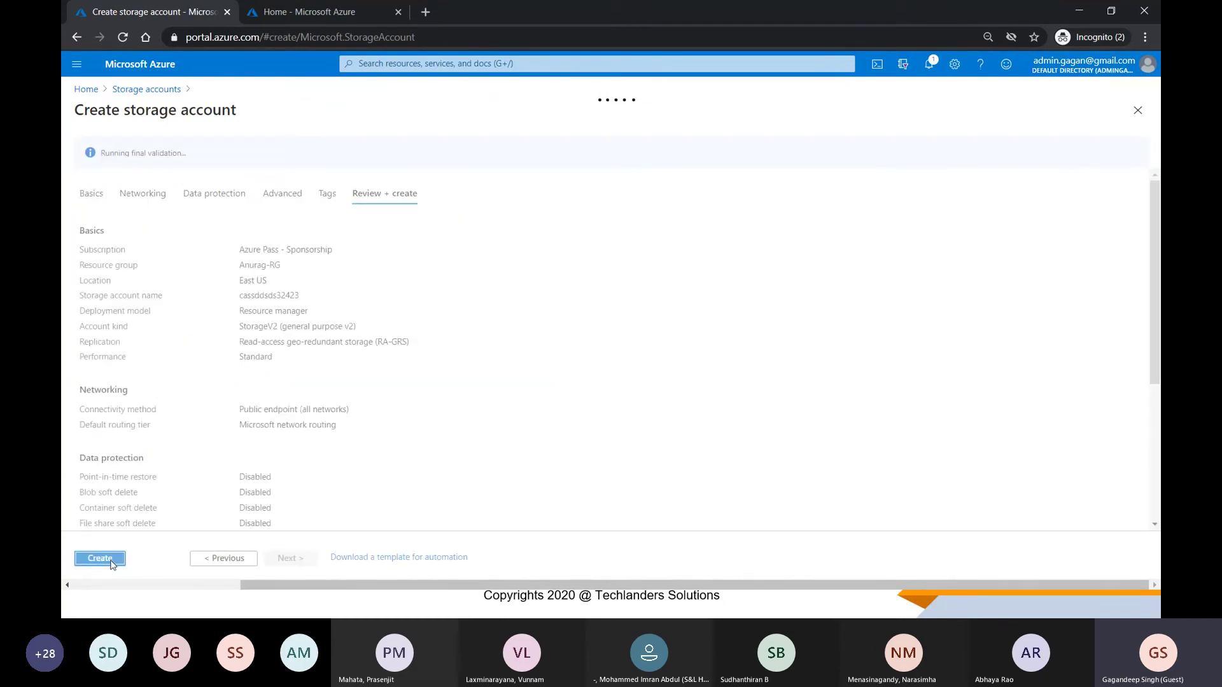
pyautogui.click(111, 562)
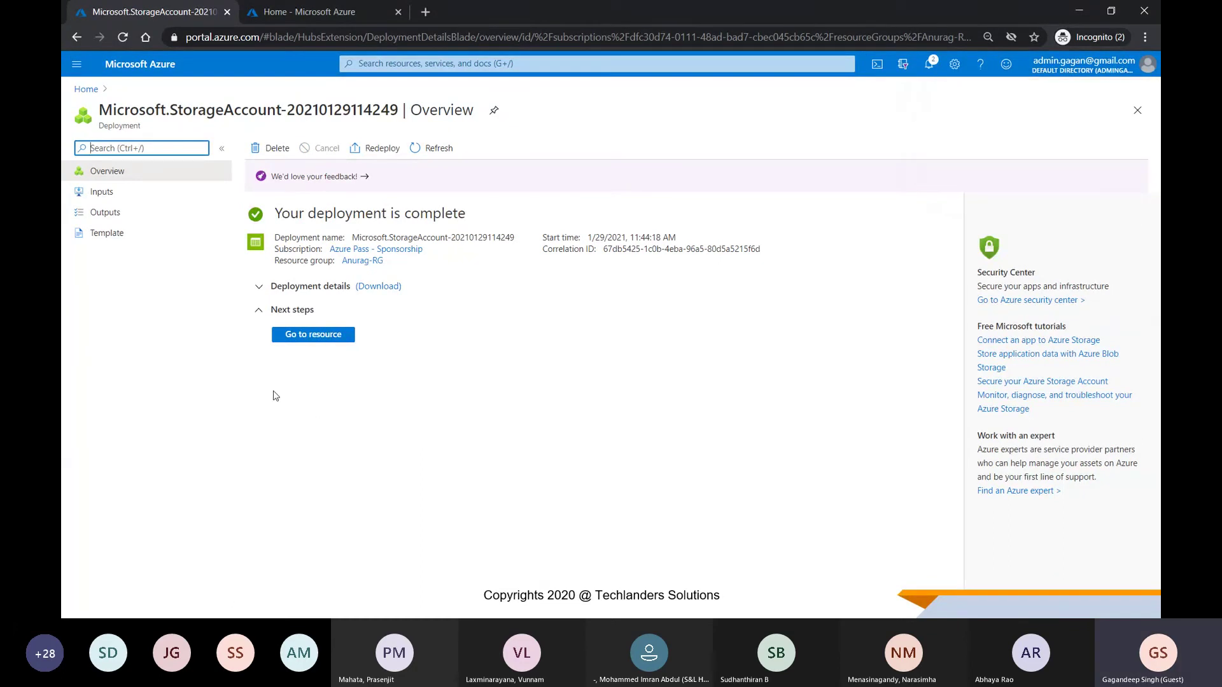
# - Go to the deployed storage account cassddsds32423 and open its Containers page
pyautogui.click(313, 334)
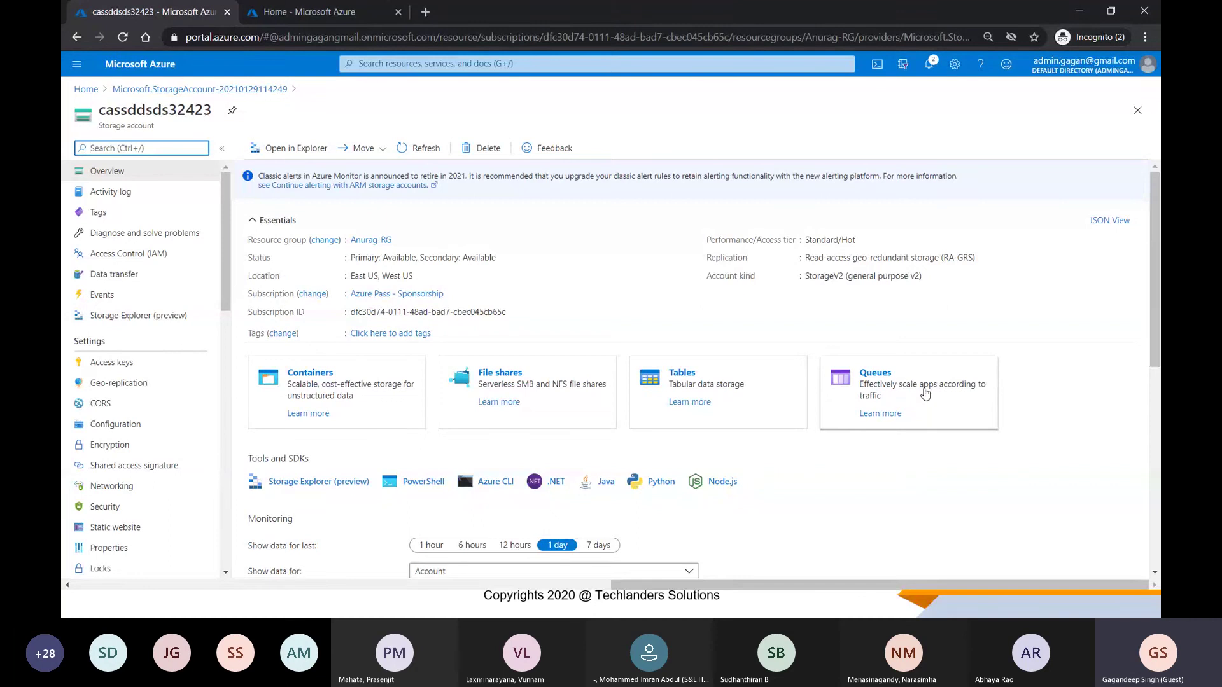
pyautogui.click(321, 375)
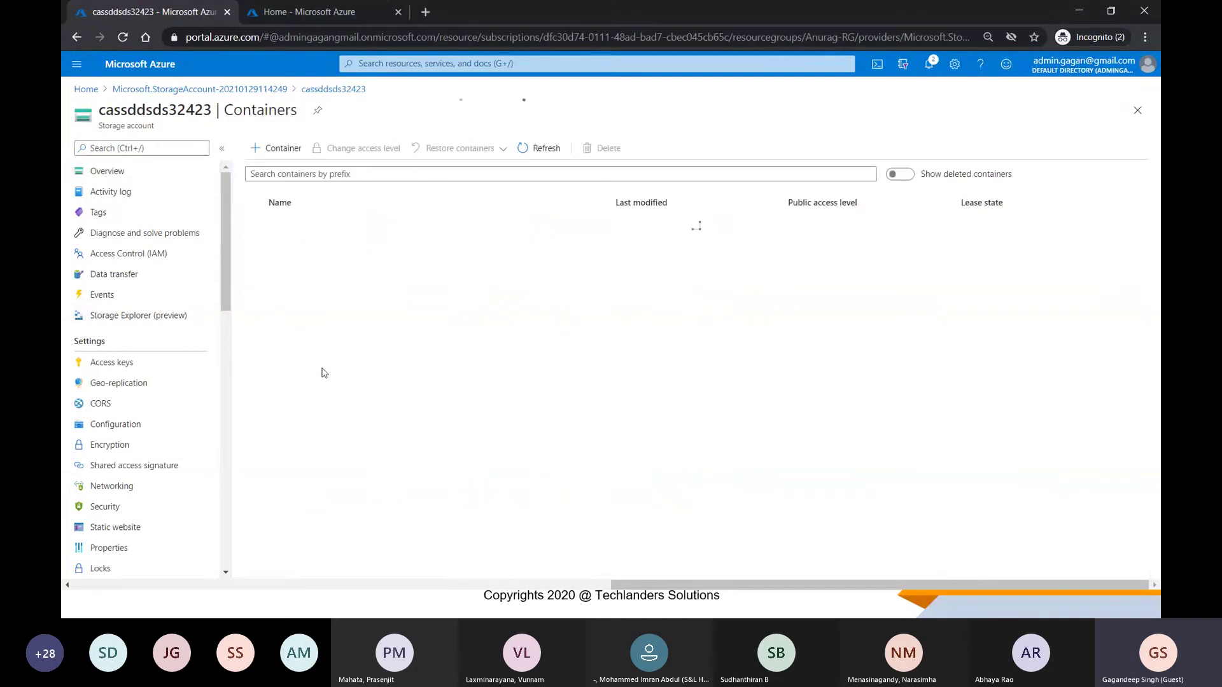
# - Create the private container scsd, open it, and bring up the Upload blob pane
pyautogui.click(281, 158)
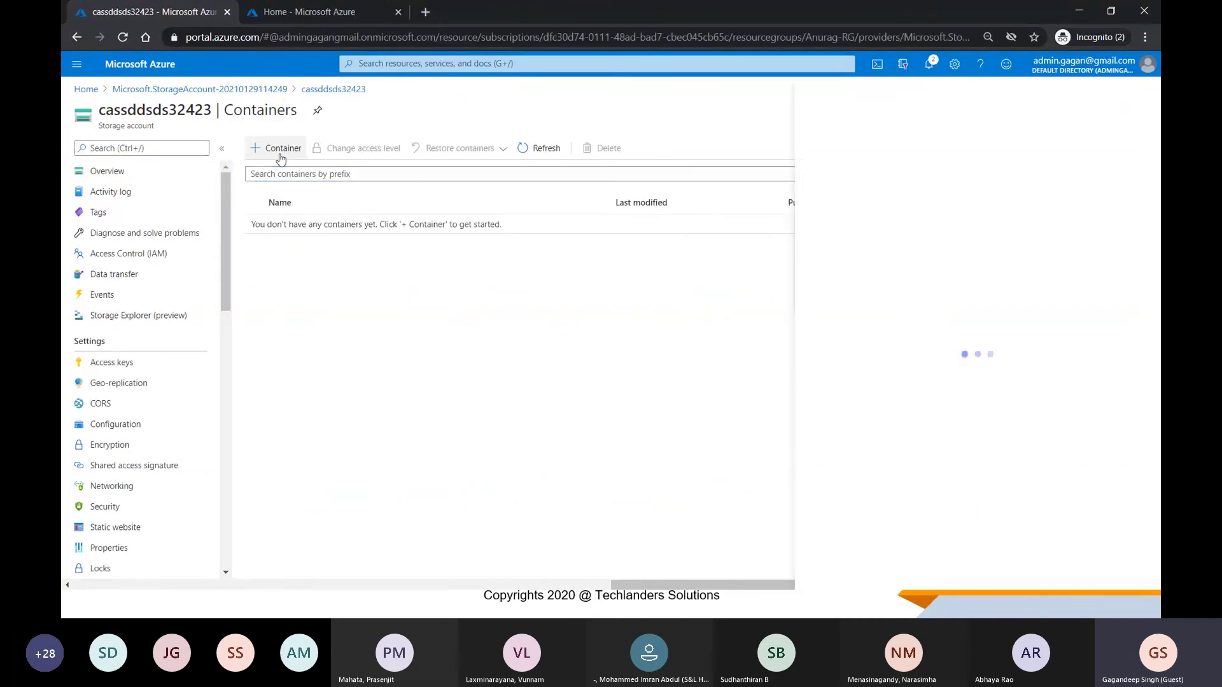
pyautogui.write('scsd')
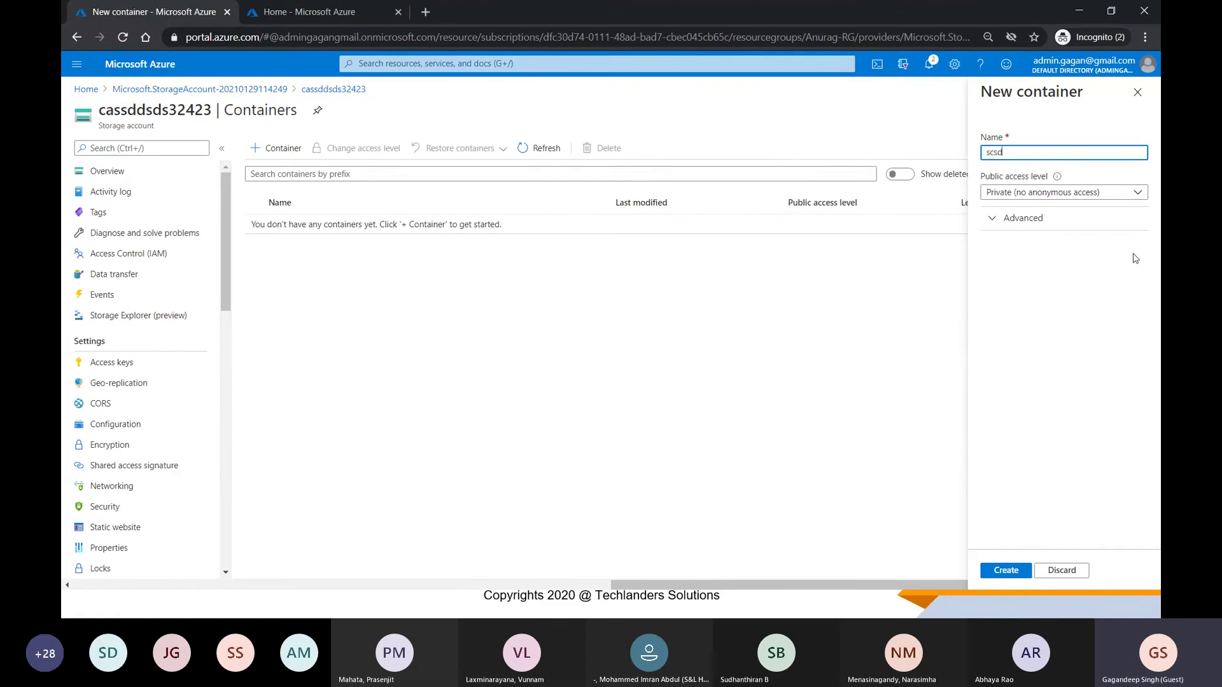
pyautogui.click(1019, 579)
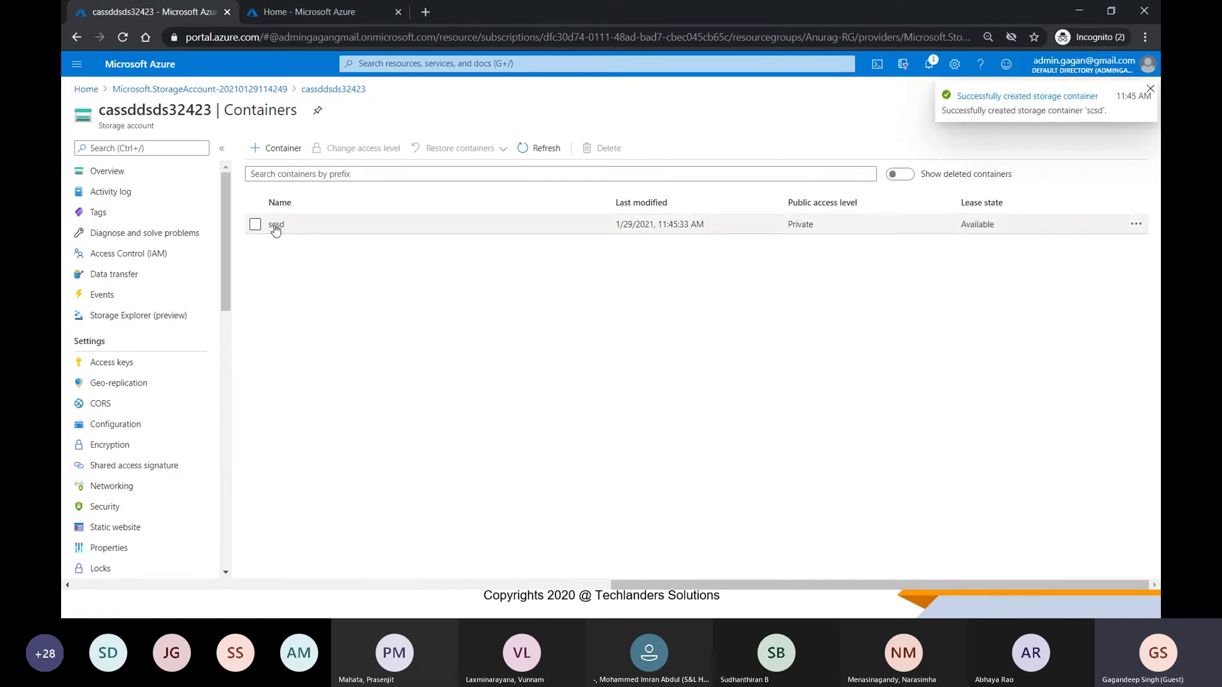
pyautogui.click(279, 235)
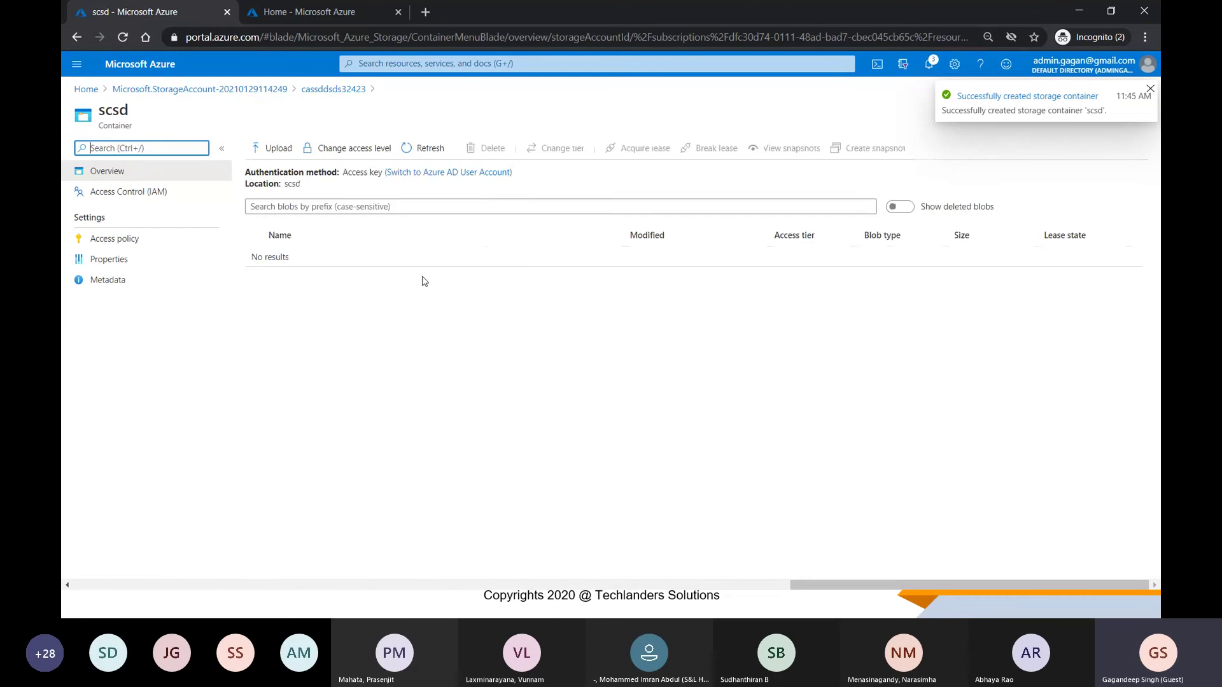
pyautogui.click(281, 151)
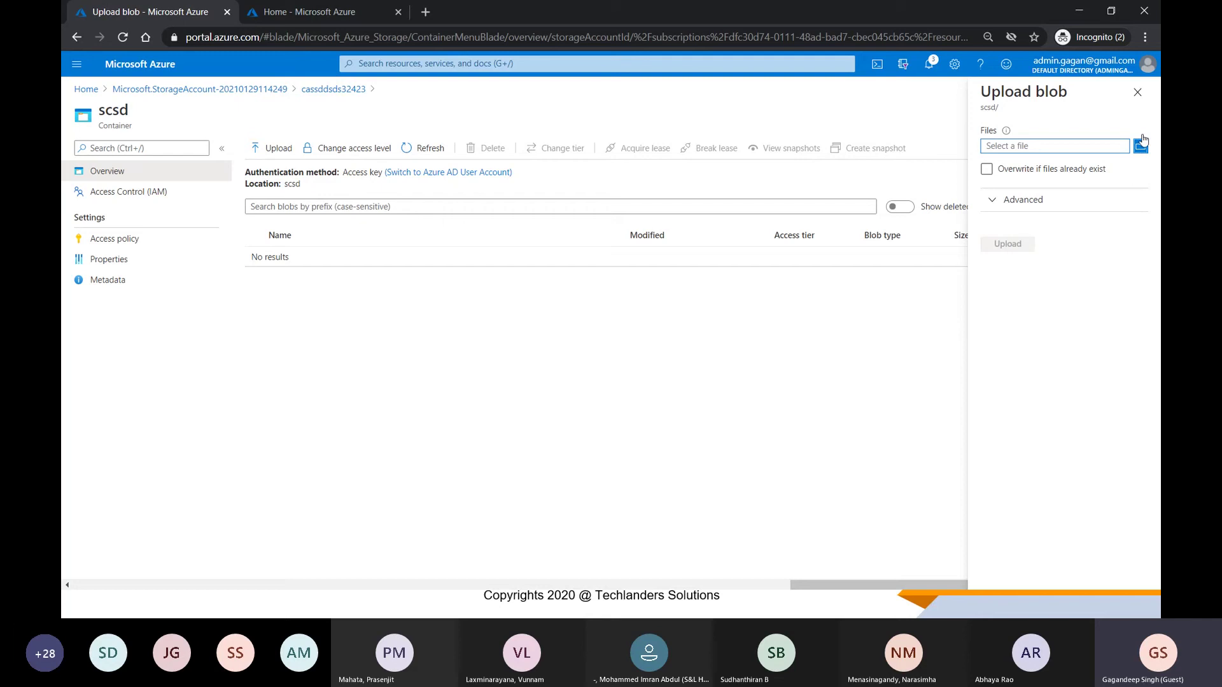
# - Close the Upload blob pane and switch to the Storage Replication slide in the slideshow
pyautogui.click(1137, 92)
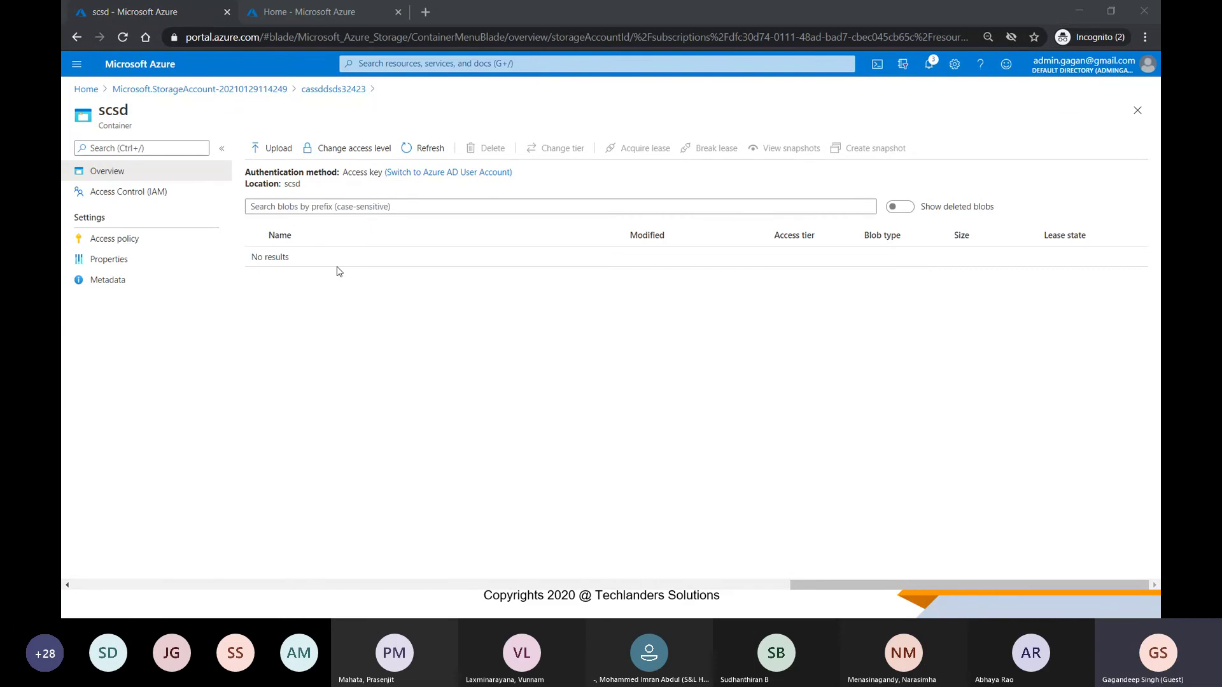
pyautogui.hotkey('alt', 'Tab')
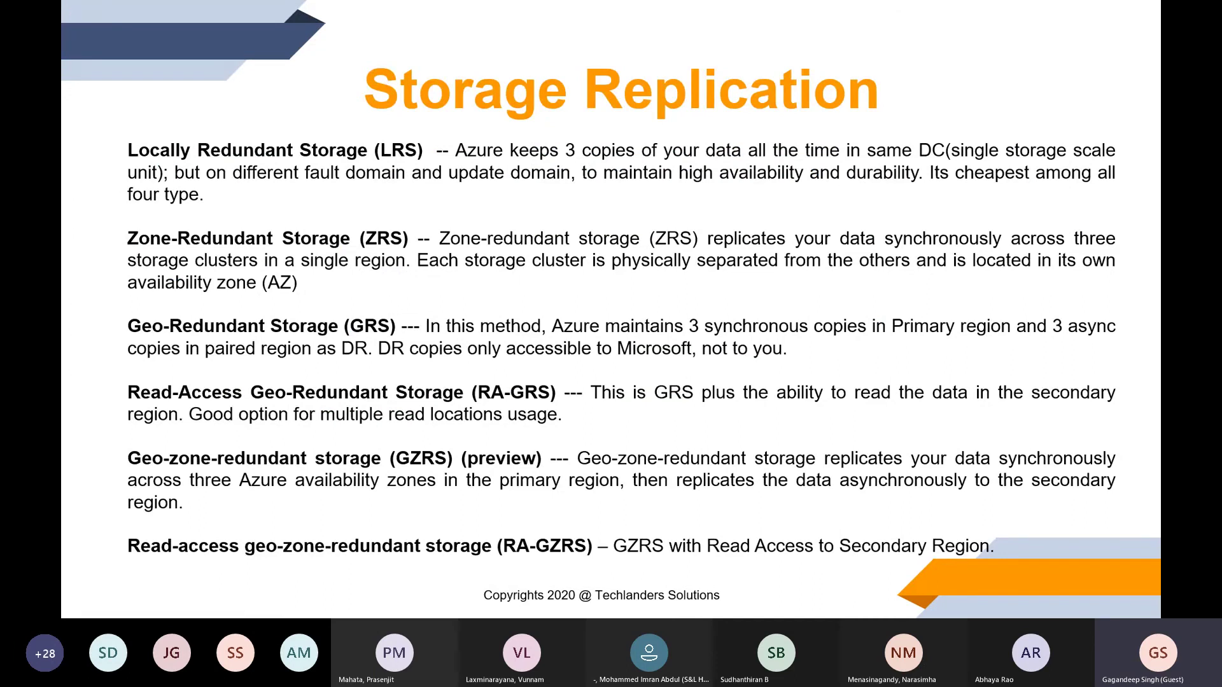
# - Advance the slideshow past the Database slide to Azure SQL DB, then return to the portal
pyautogui.press('Right')
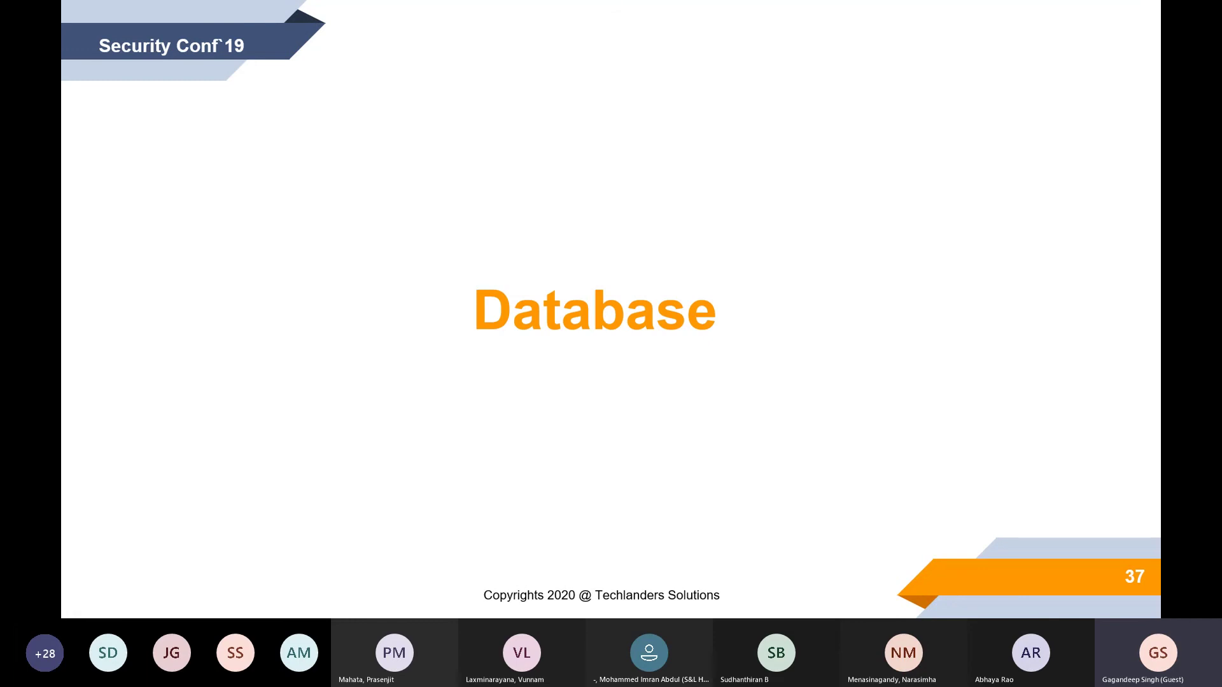
pyautogui.press('Right')
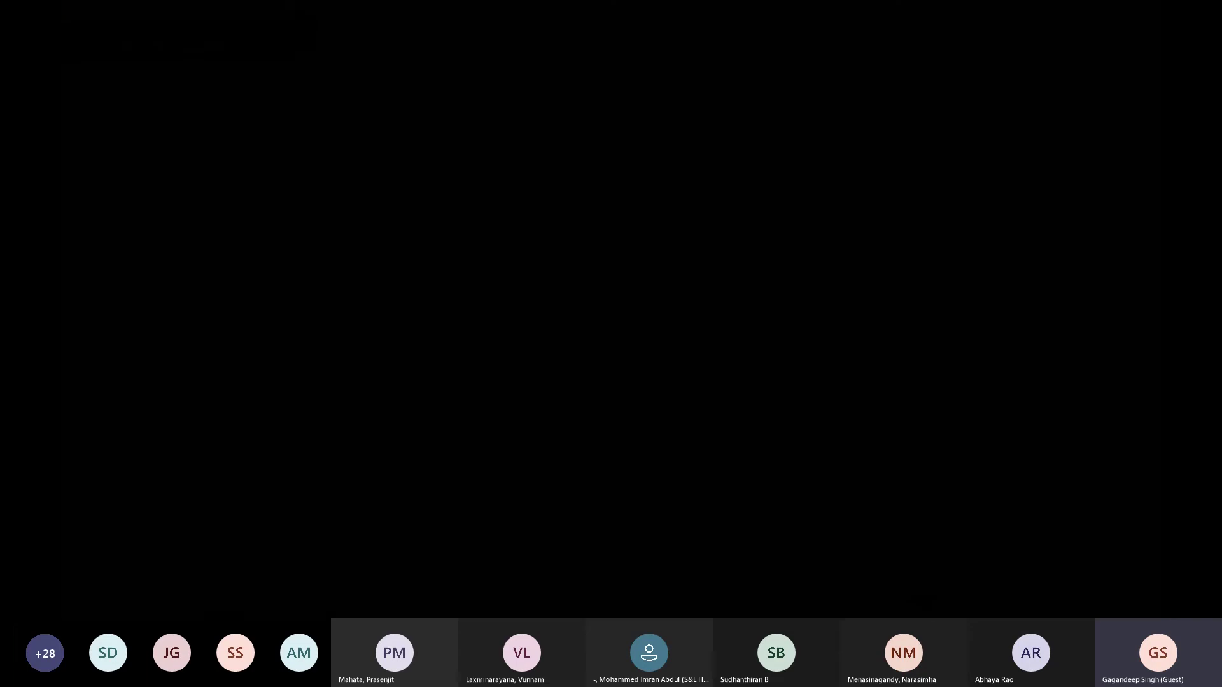
pyautogui.press('Right')
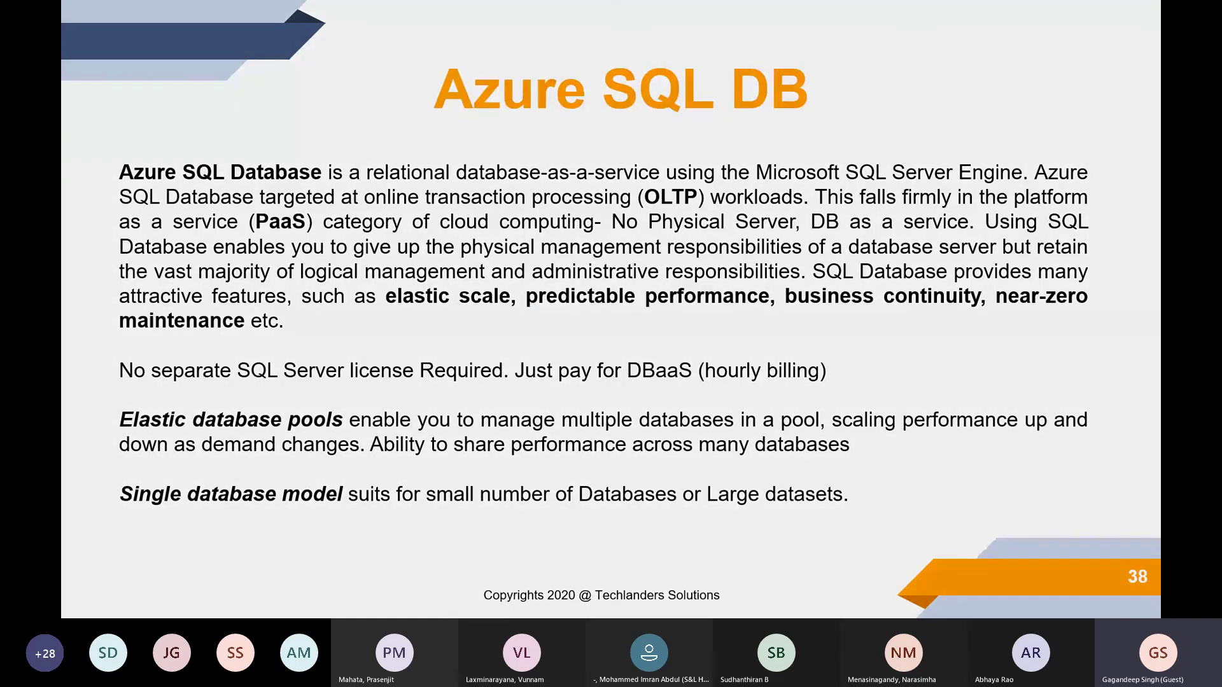
pyautogui.press('Left')
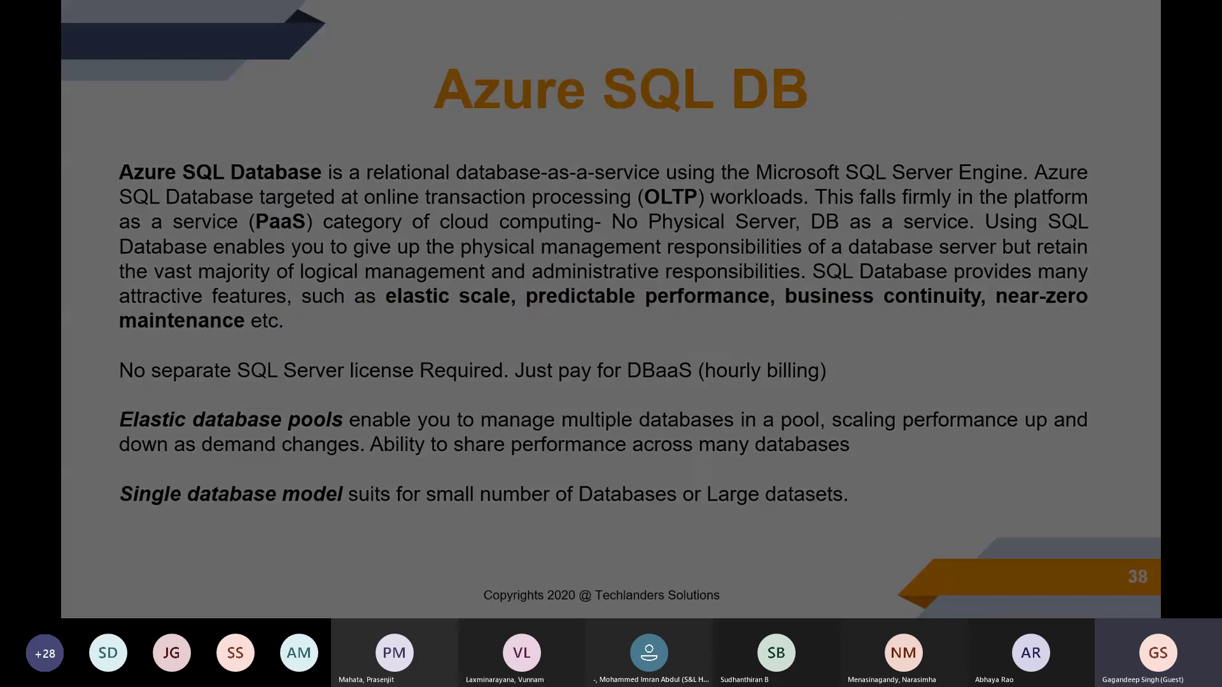
pyautogui.hotkey('alt', 'Tab')
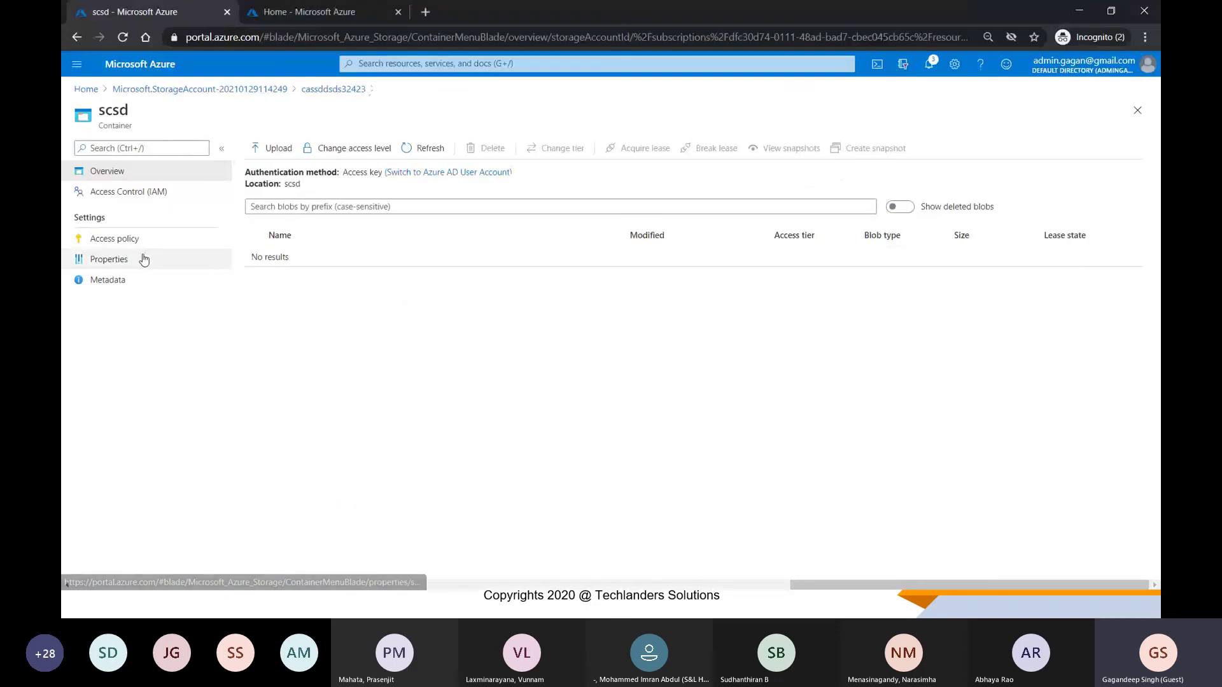
# - Open SQL databases from All services > Databases, showing an empty database list
pyautogui.click(75, 66)
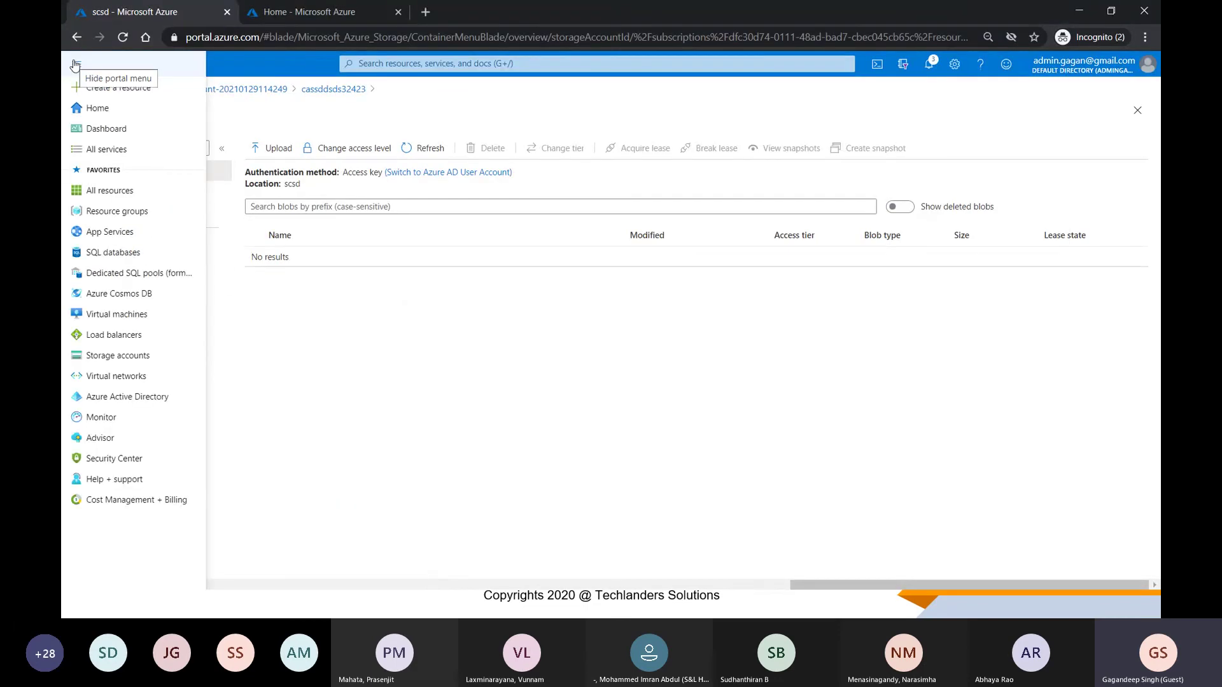
pyautogui.click(120, 257)
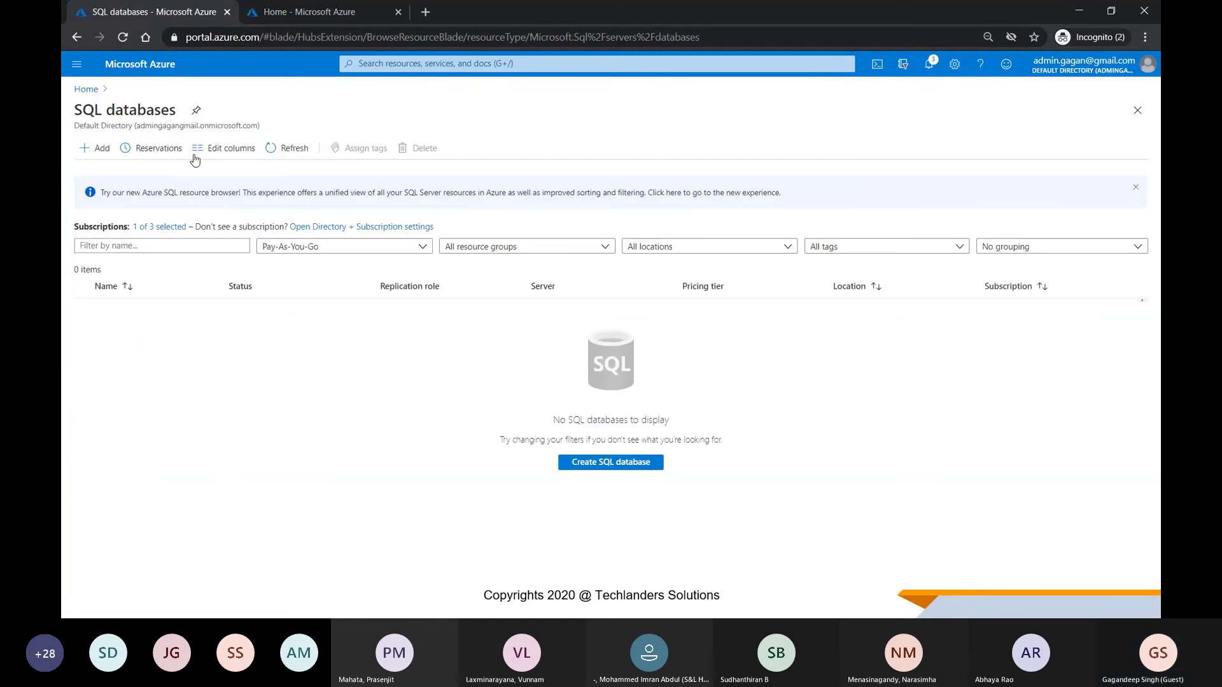
pyautogui.click(77, 63)
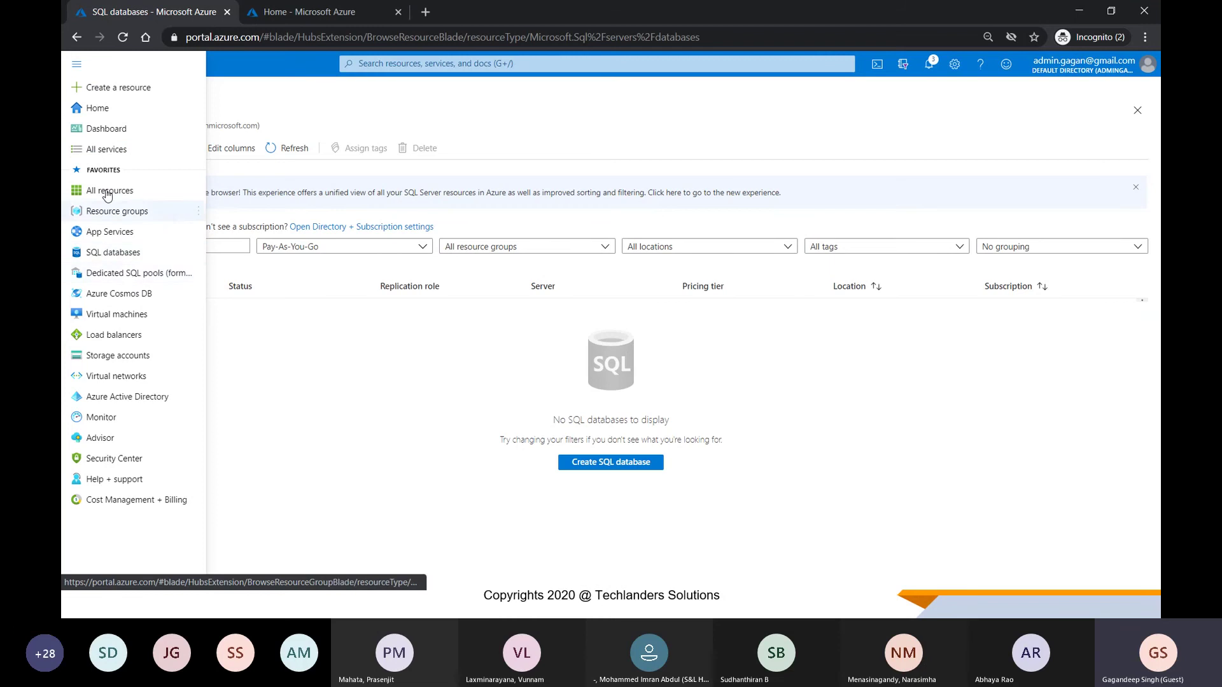
pyautogui.click(114, 150)
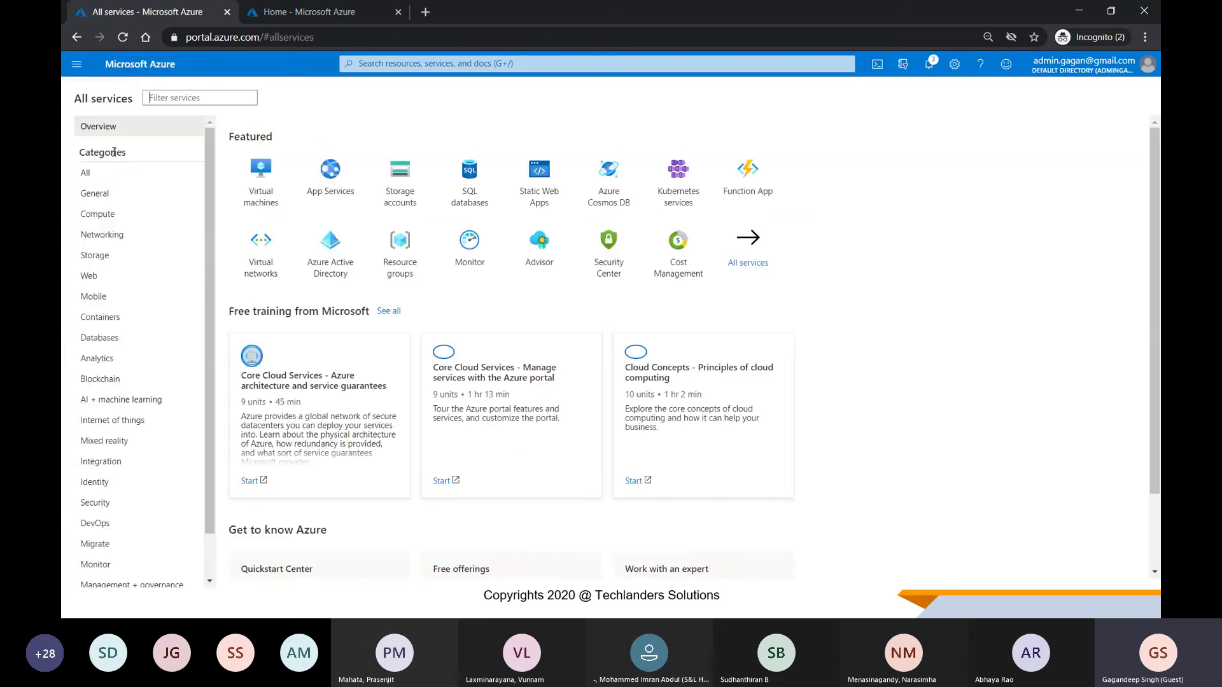
pyautogui.click(110, 345)
pyautogui.moveTo(312, 173)
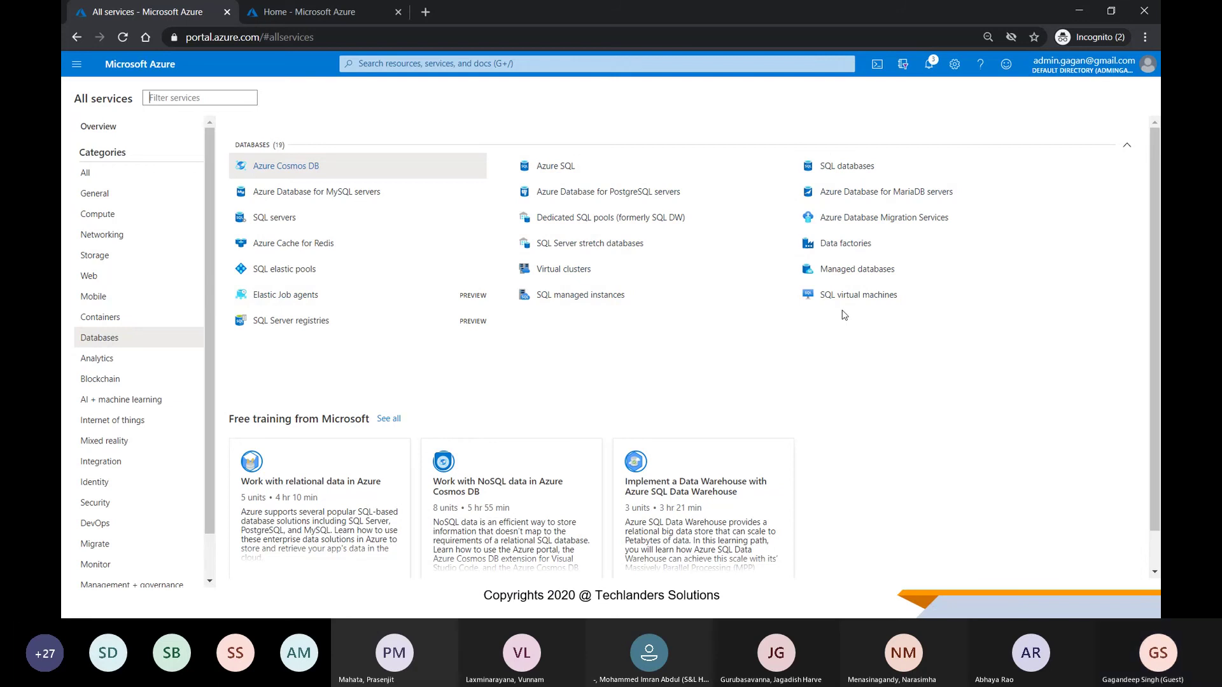
pyautogui.moveTo(867, 175)
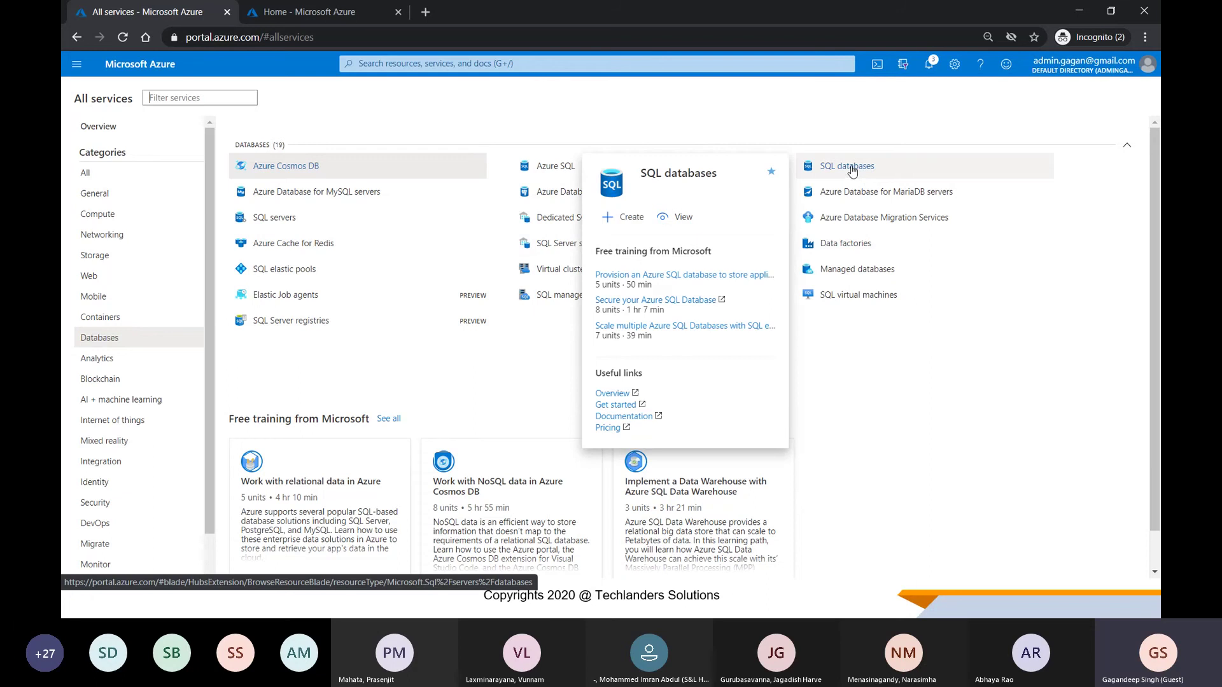
pyautogui.click(852, 172)
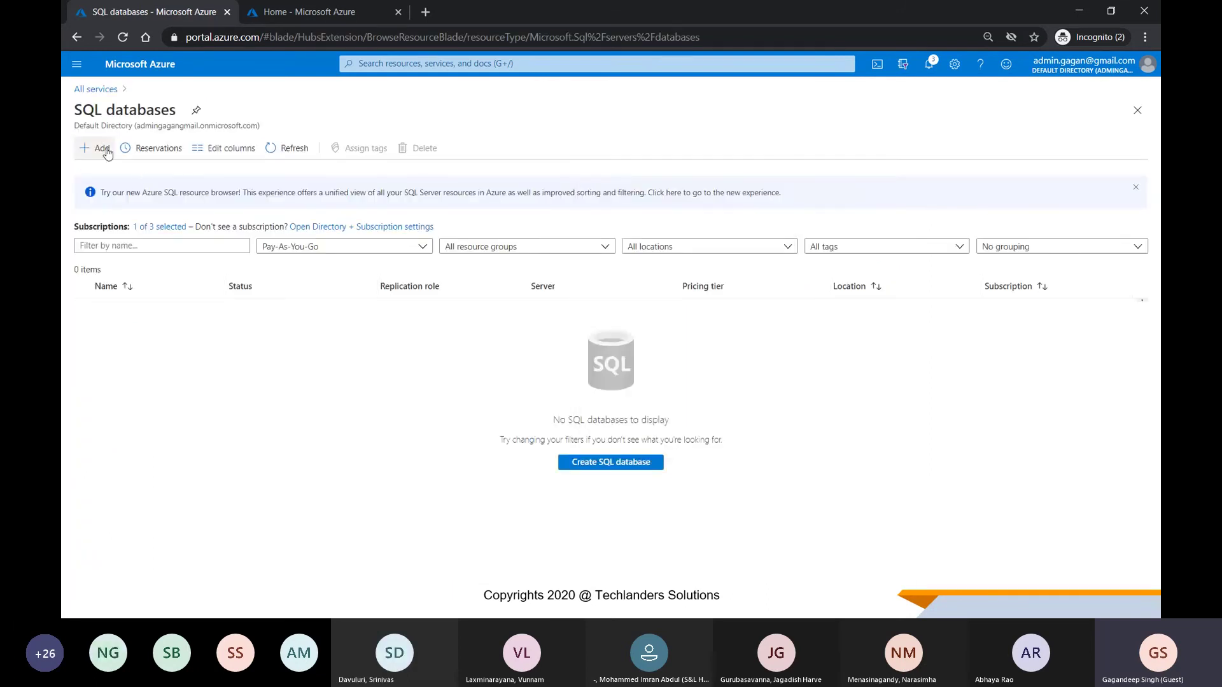
# - Start a new SQL database in resource group Anurag-RG named scsds, finding the server list empty
pyautogui.click(613, 471)
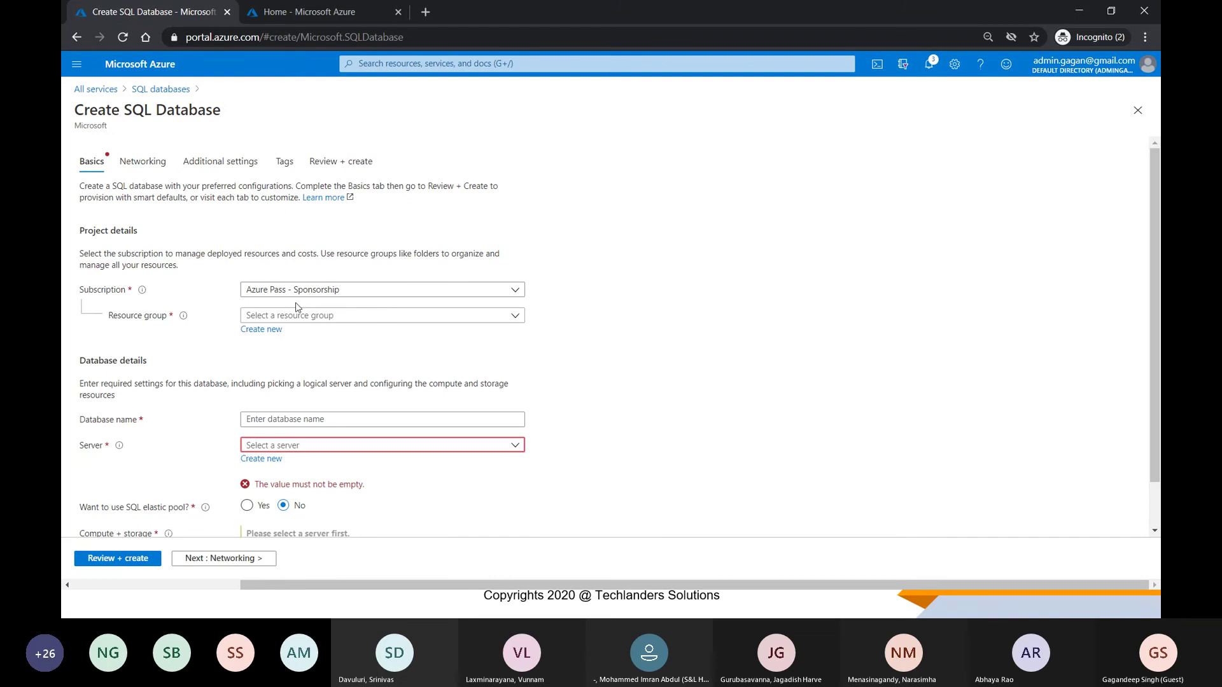
pyautogui.click(299, 314)
pyautogui.click(266, 359)
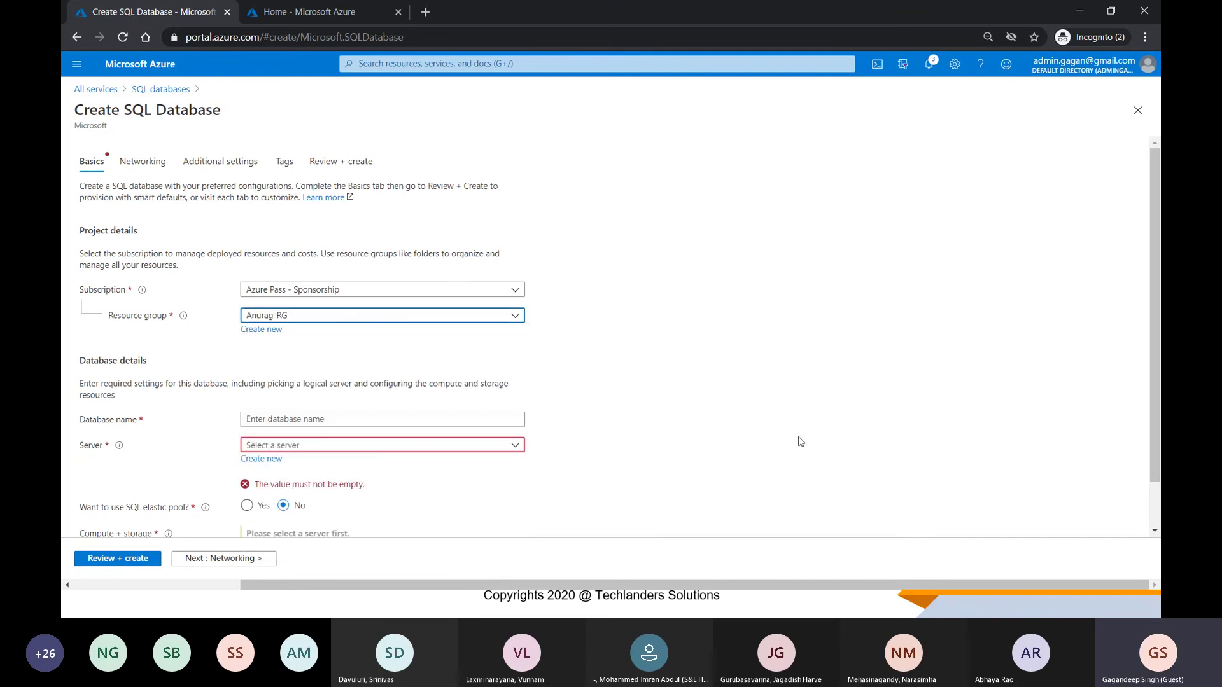
pyautogui.click(392, 418)
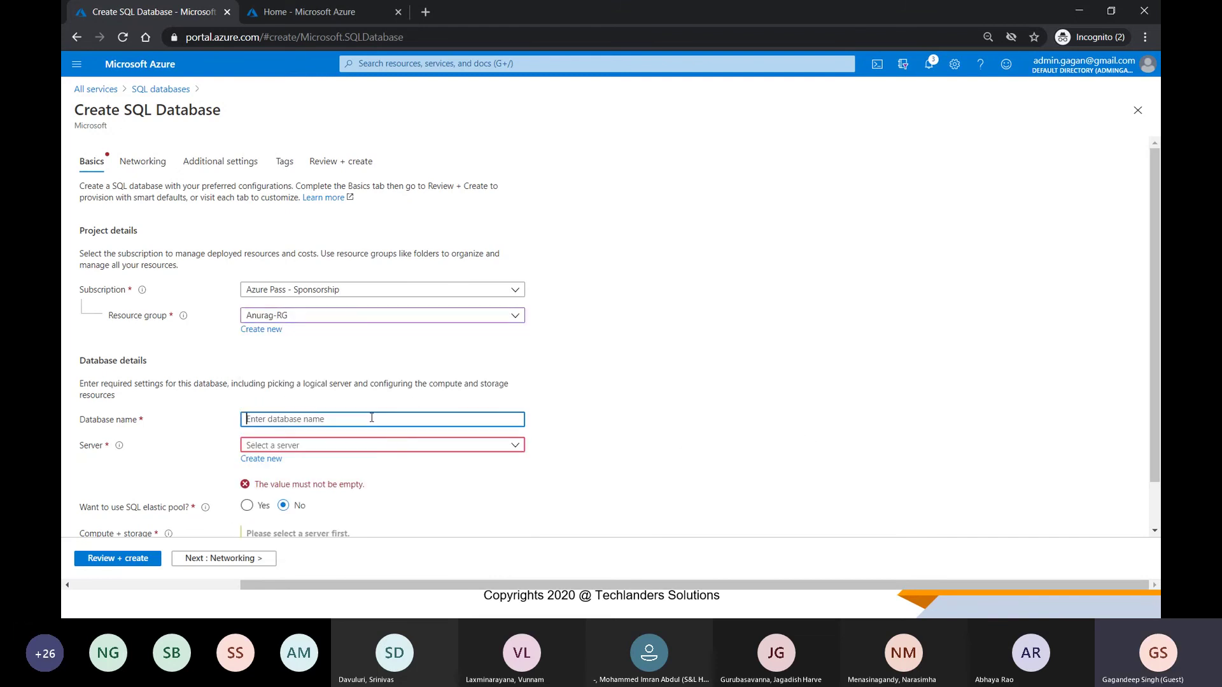
pyautogui.write('scsds')
pyautogui.click(359, 446)
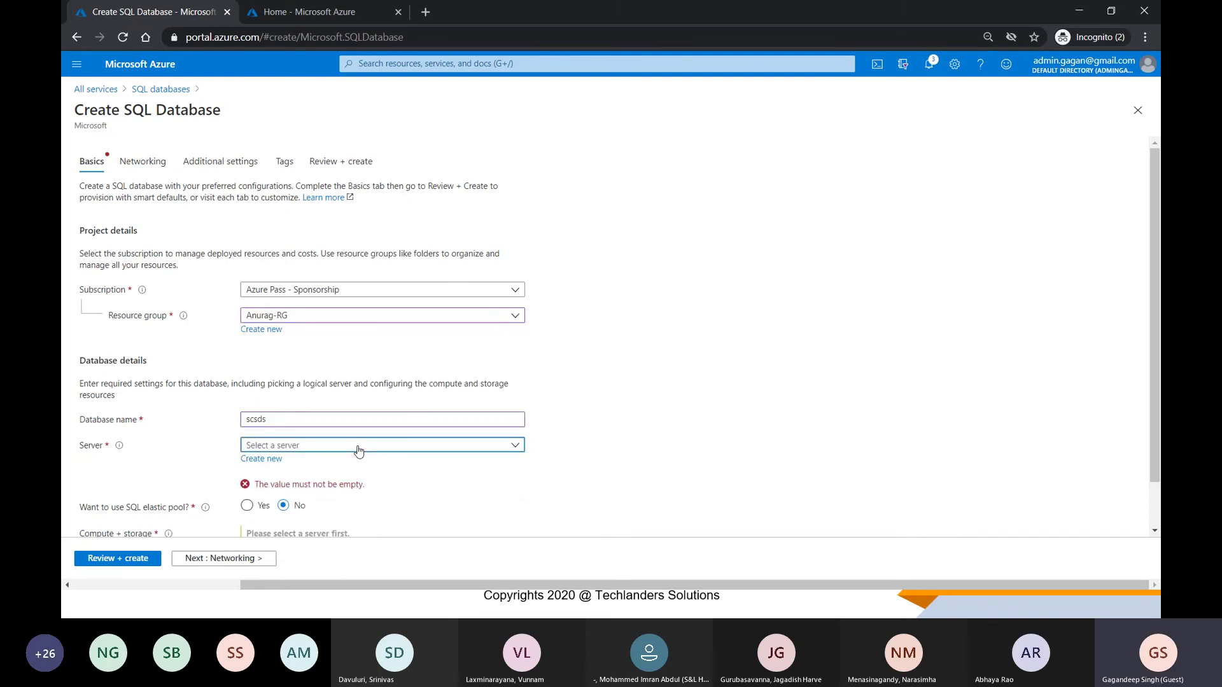
pyautogui.click(391, 444)
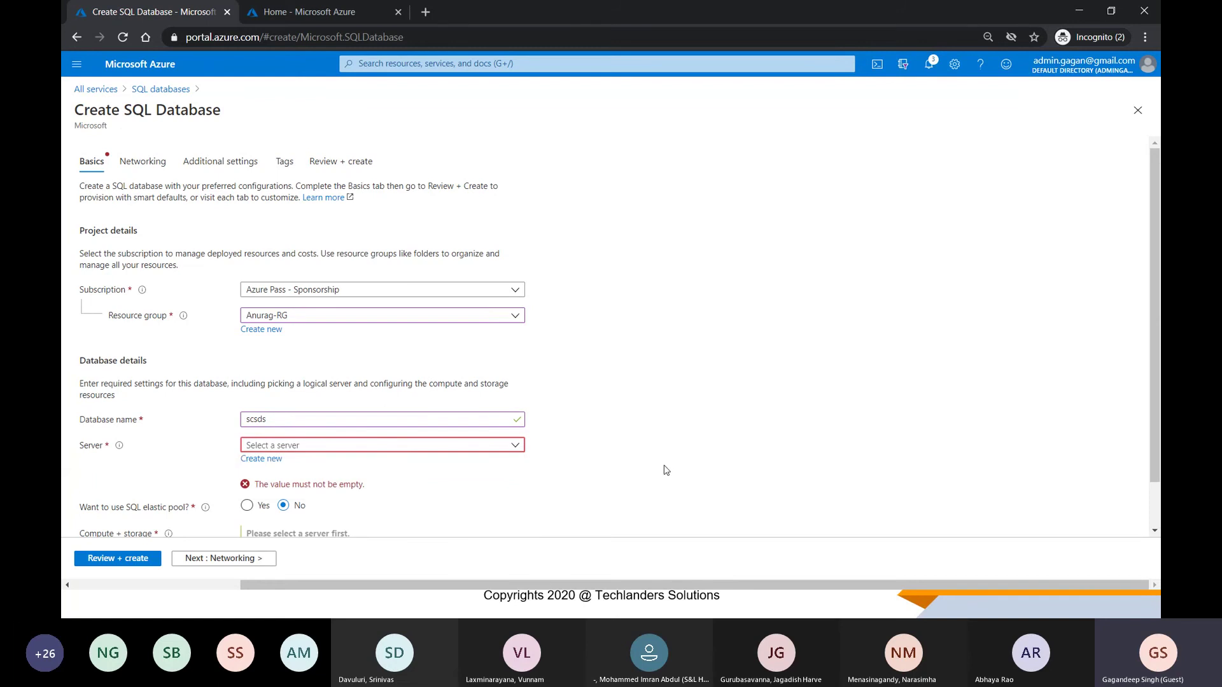
# - Name the new server dsfdfs and enter an admin login, replacing the first rejected login
pyautogui.click(262, 459)
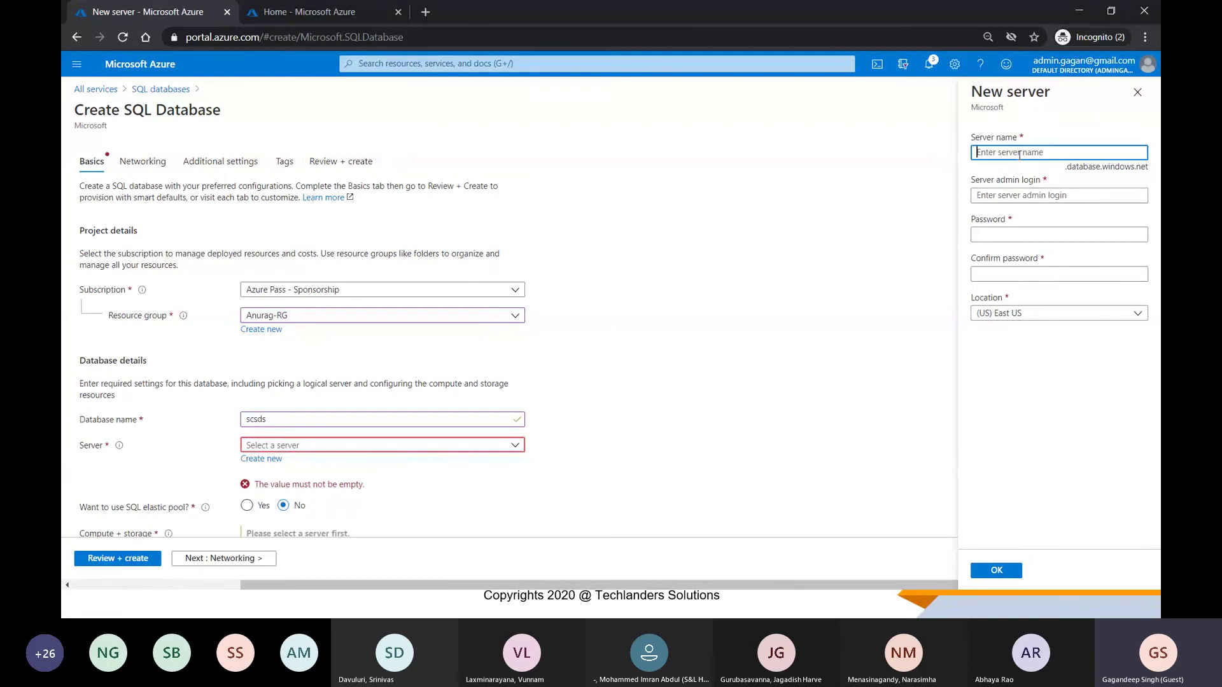
pyautogui.write('dsfdfs')
pyautogui.click(1029, 197)
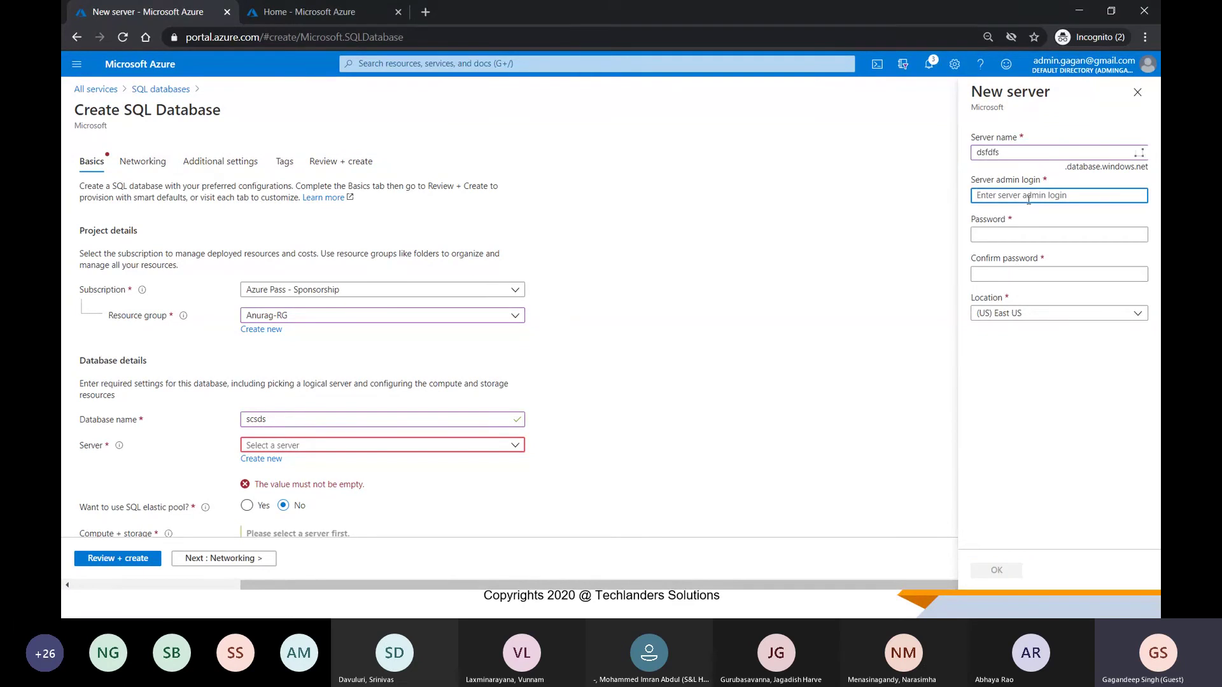
pyautogui.write('admin')
pyautogui.press('Tab')
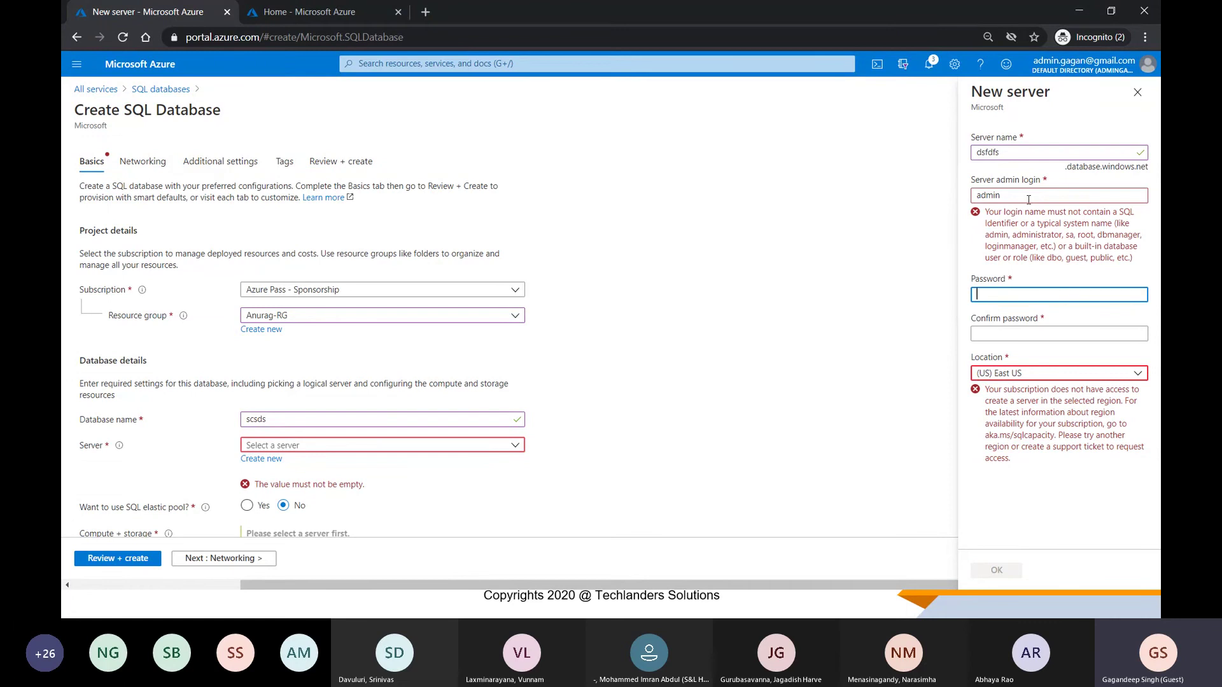
pyautogui.write('*****')
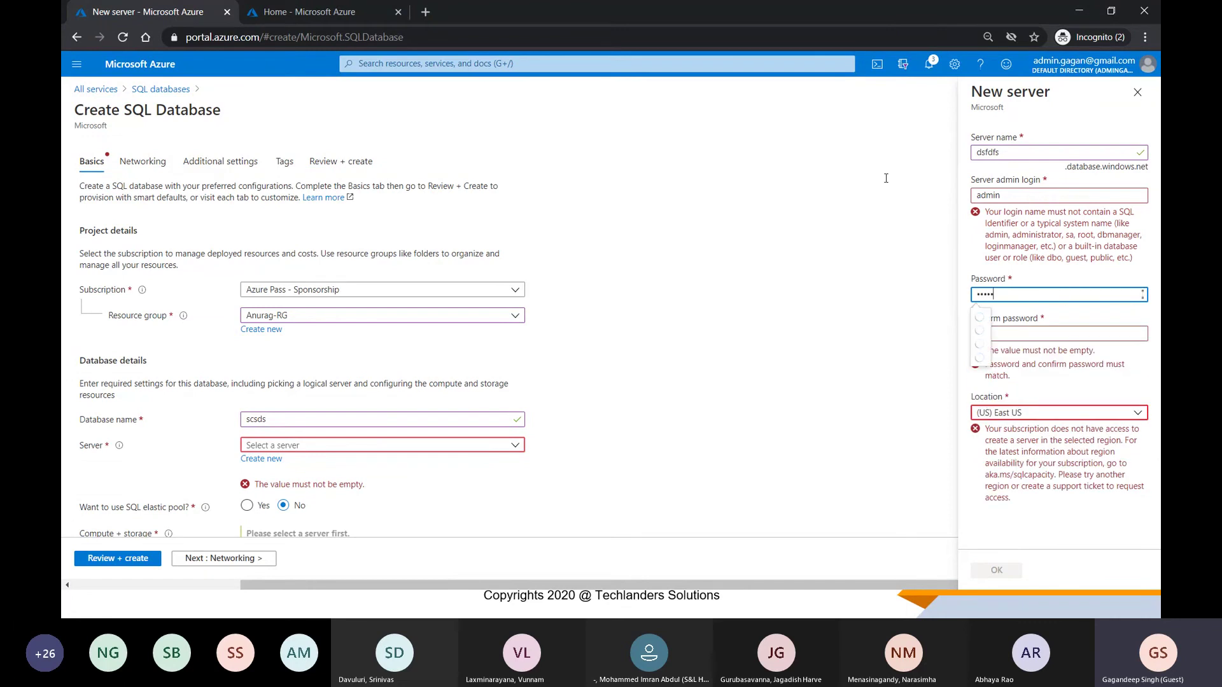
pyautogui.doubleClick(1004, 196)
pyautogui.write('g')
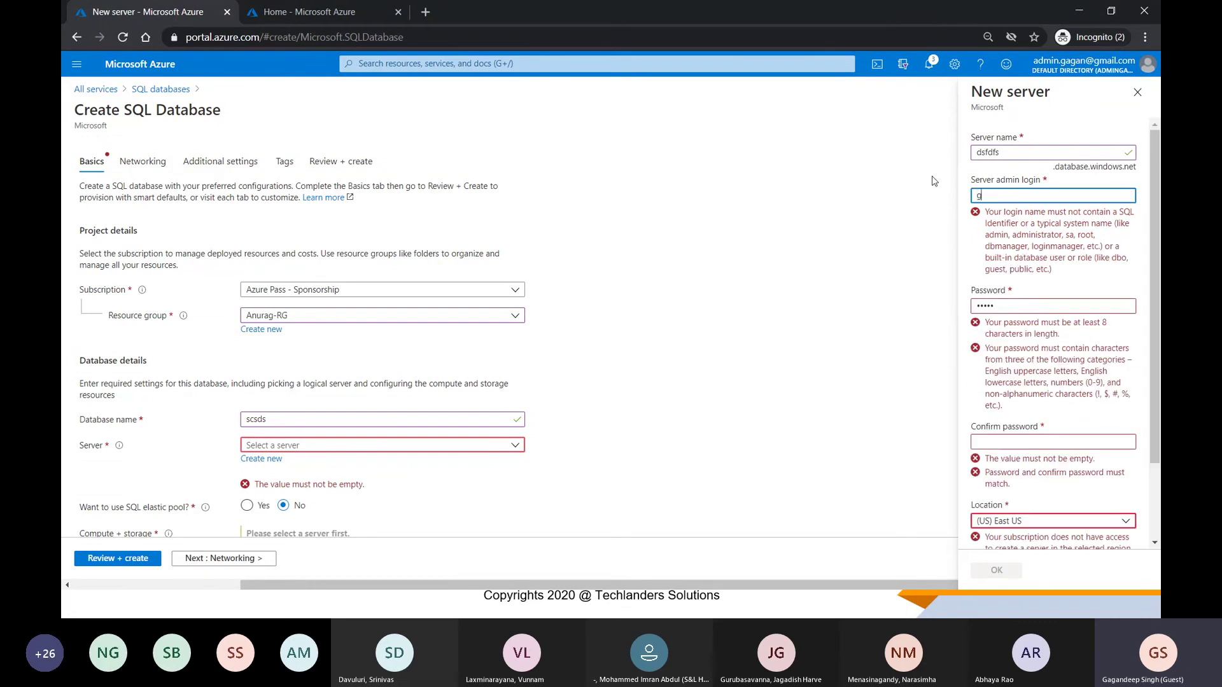
pyautogui.write('agan')
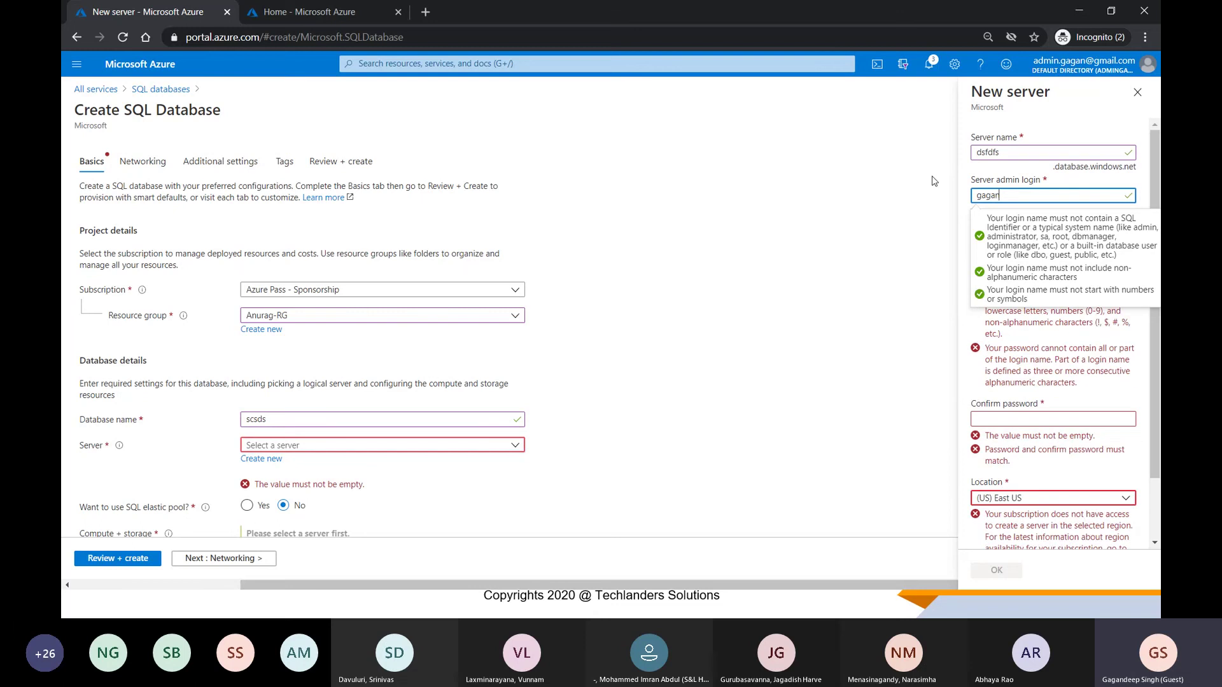
# - Enter and confirm the admin password, and set the server location to (US) East US 2
pyautogui.press('Tab')
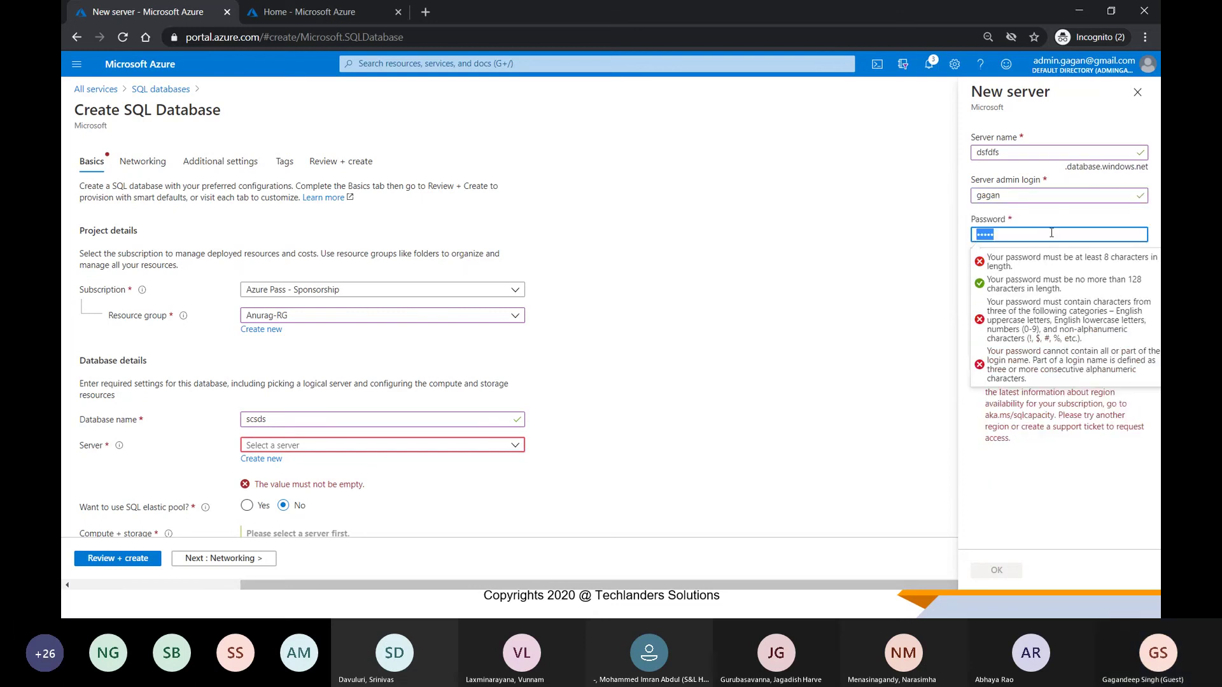
pyautogui.press('Tab')
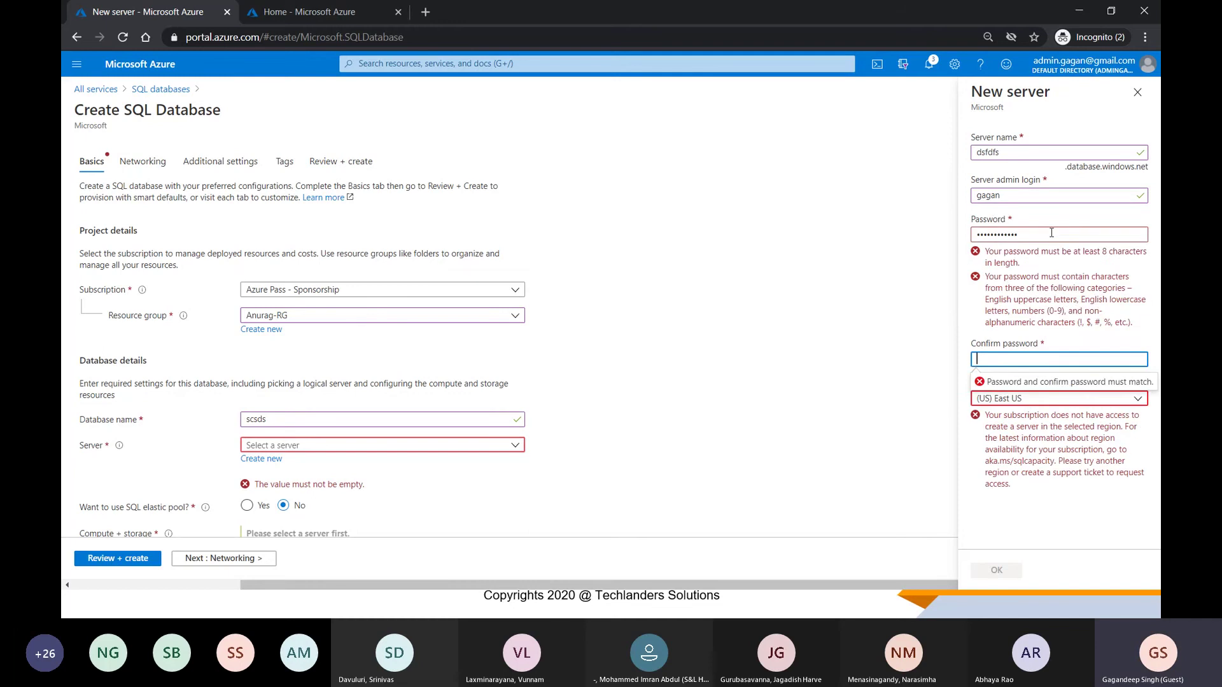
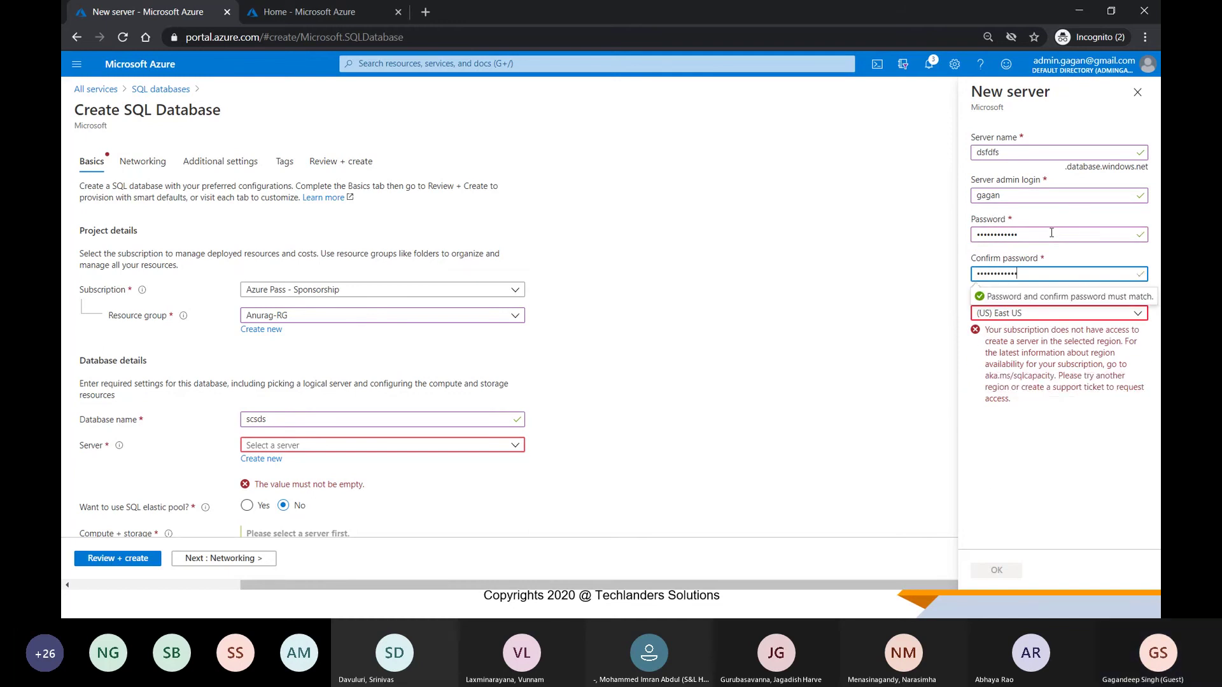
pyautogui.click(1073, 314)
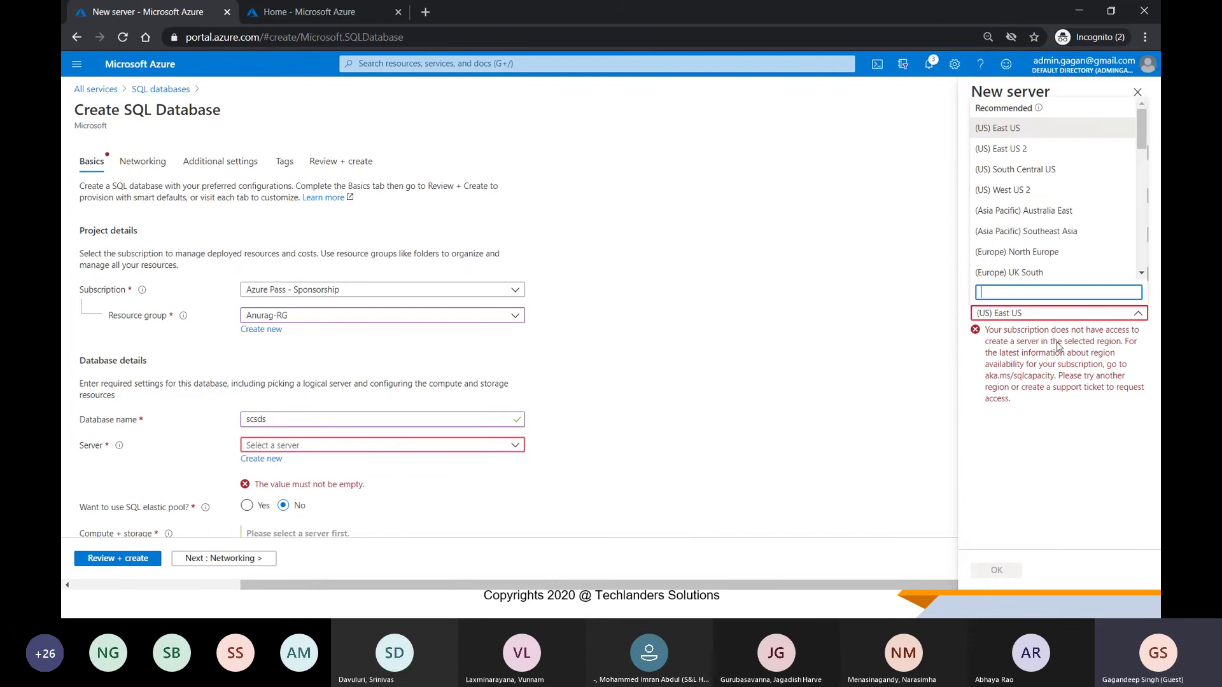
pyautogui.click(1026, 149)
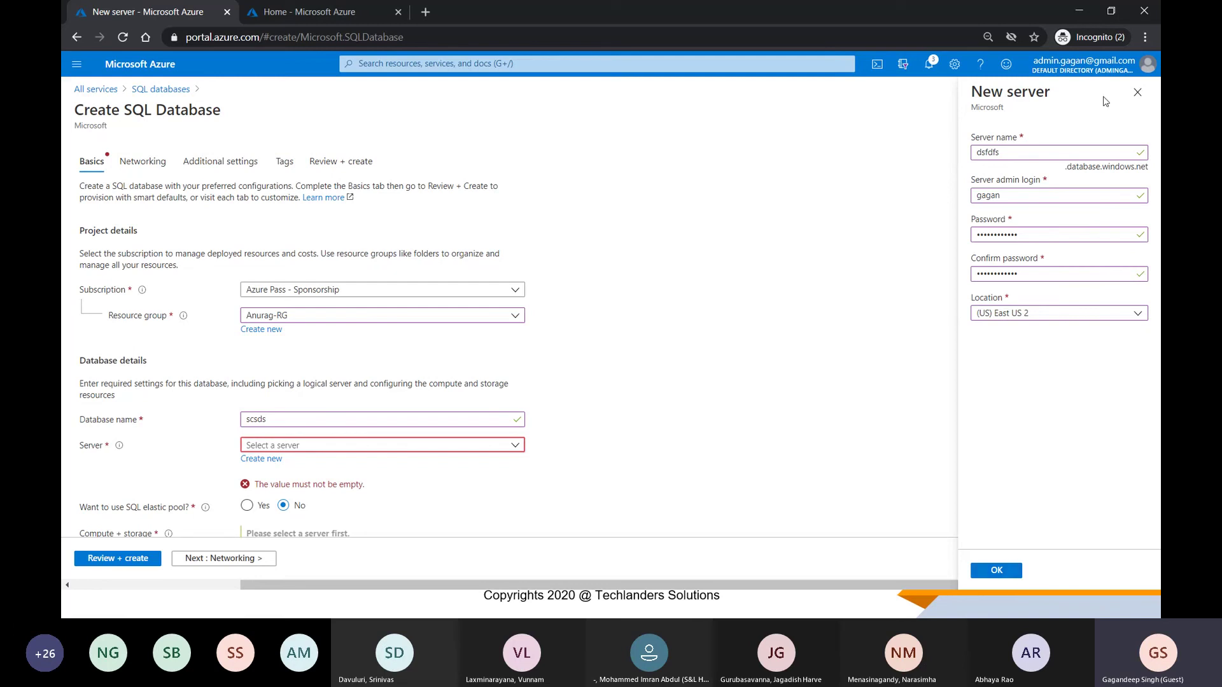
# - Discard the New server pane's entries, leaving the SQL database form without a server
pyautogui.click(1130, 94)
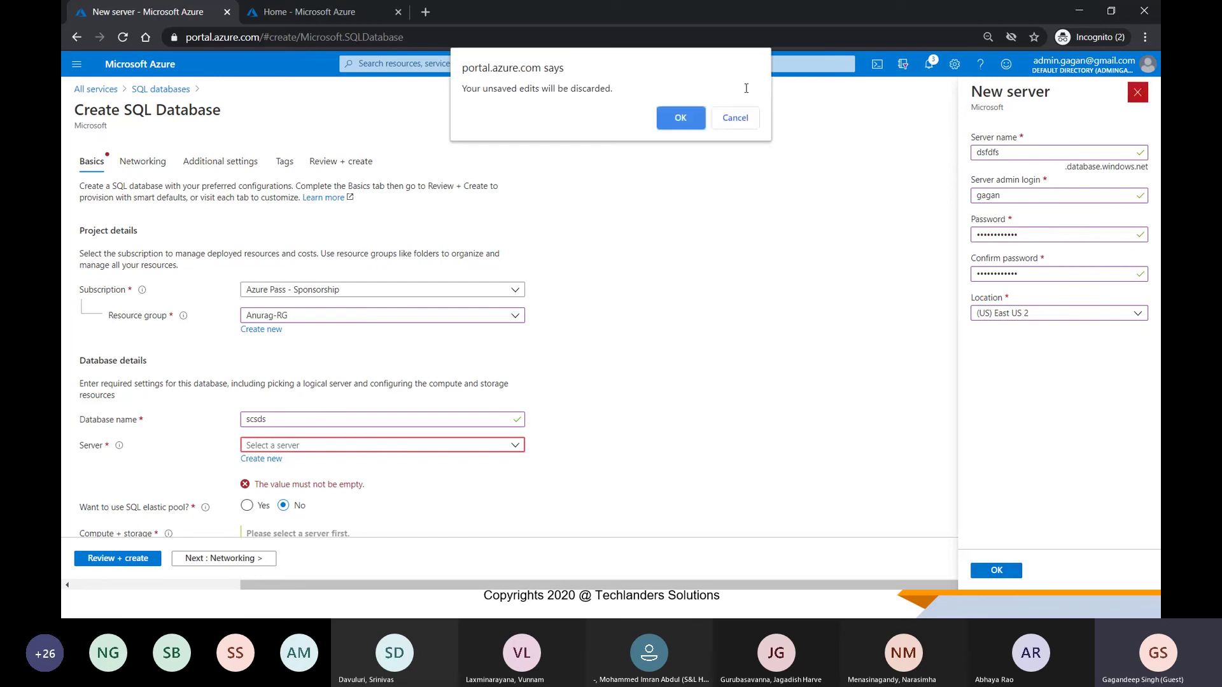
pyautogui.click(737, 109)
pyautogui.scroll(-2, 679, 394)
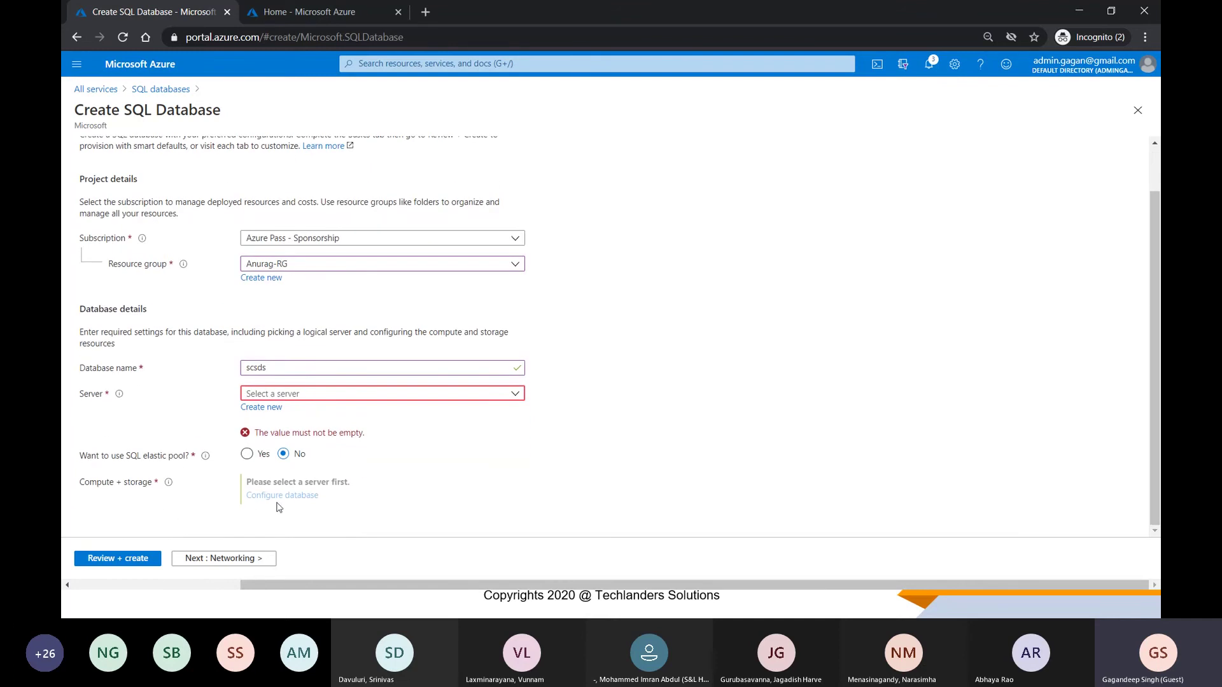
pyautogui.scroll(1, 279, 507)
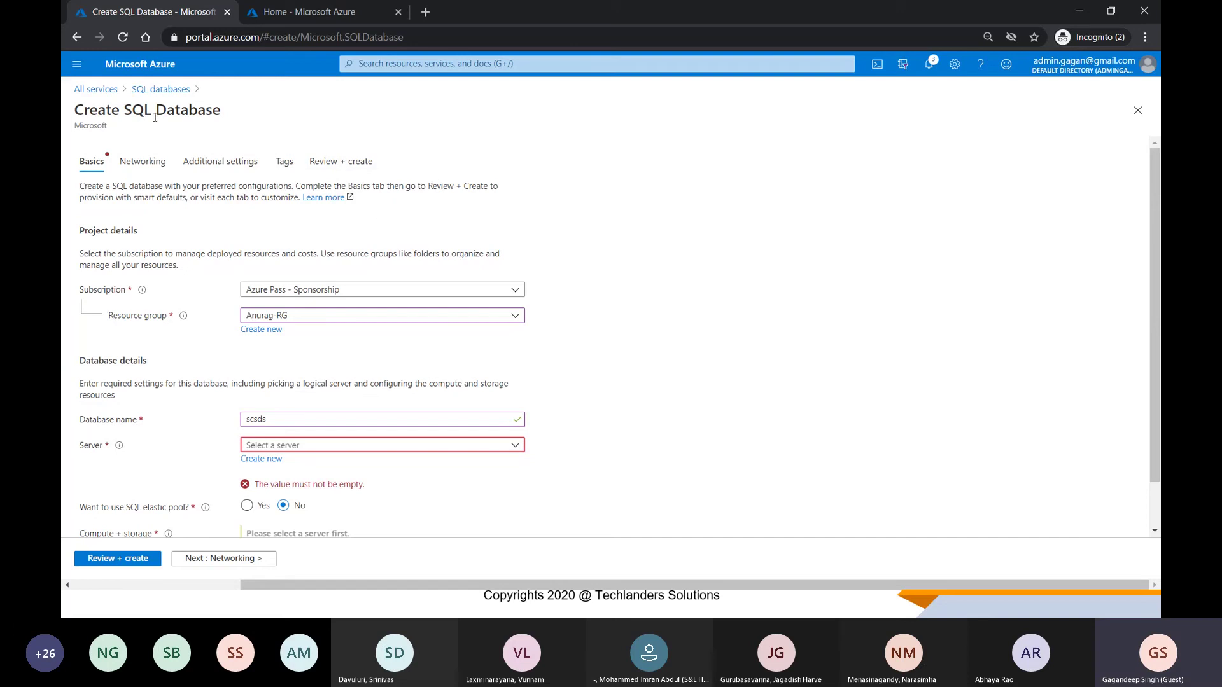
pyautogui.moveTo(126, 111); pyautogui.dragTo(222, 111)
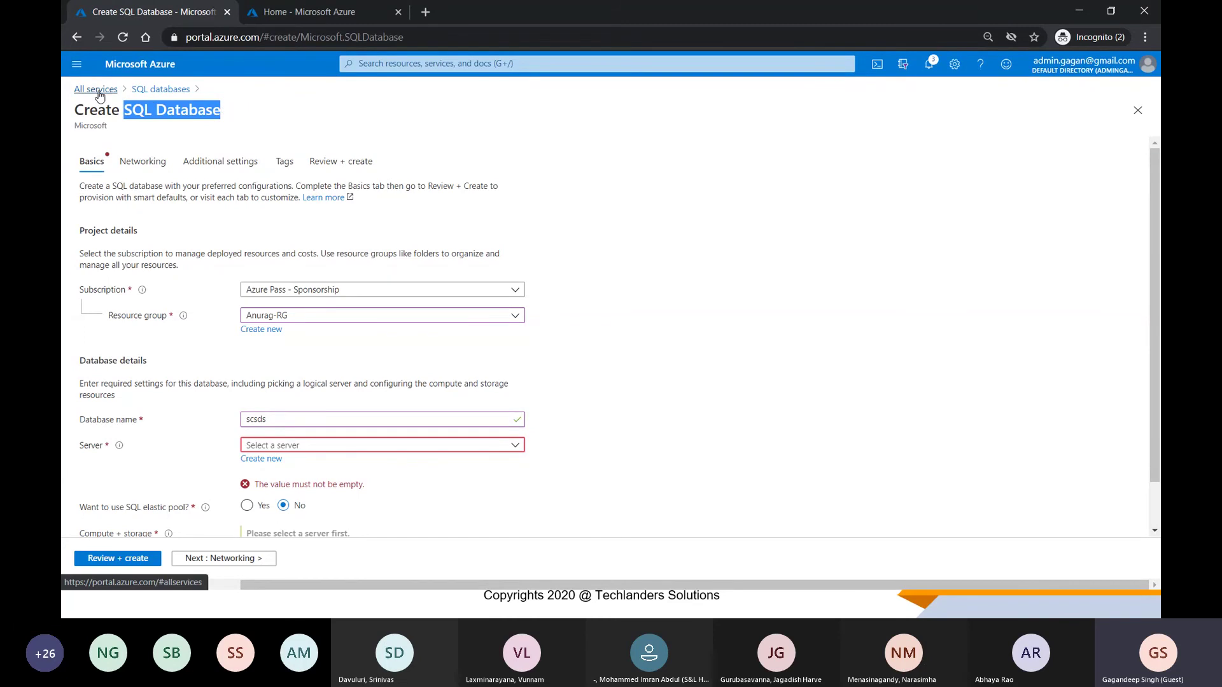
# - Advance past the AKS slide in the slideshow, then return to the Azure Create SQL Database form
pyautogui.hotkey('alt', 'Tab')
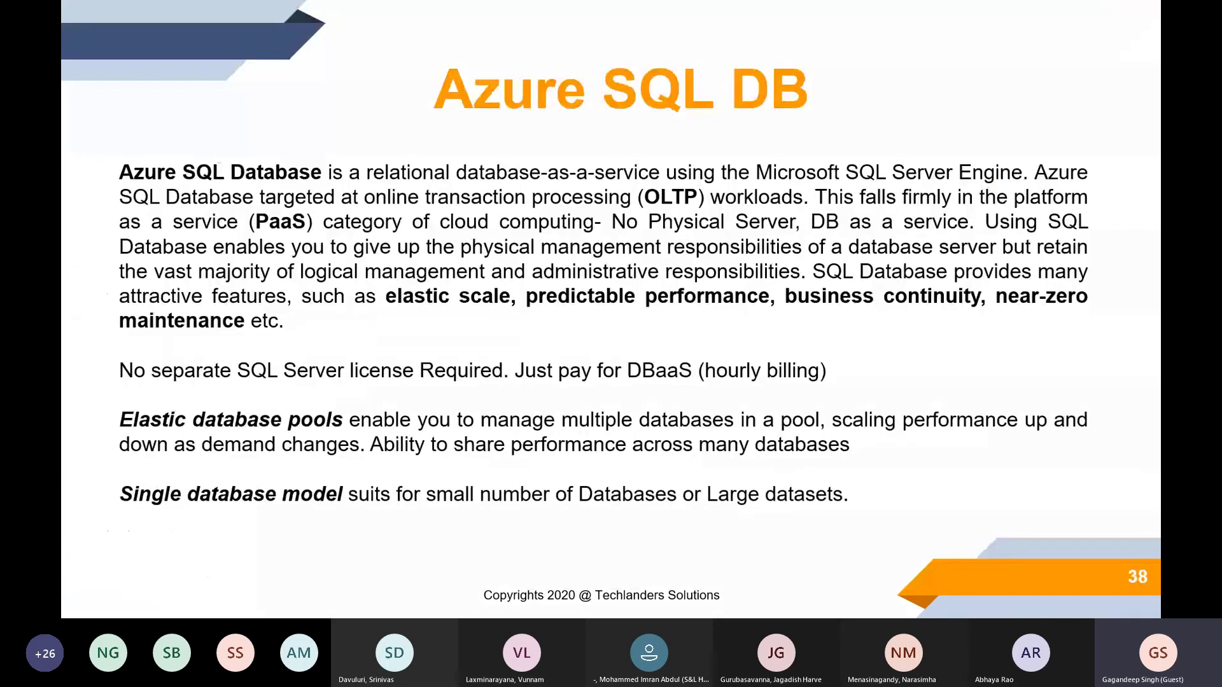
pyautogui.press('Right')
pyautogui.press('Right')
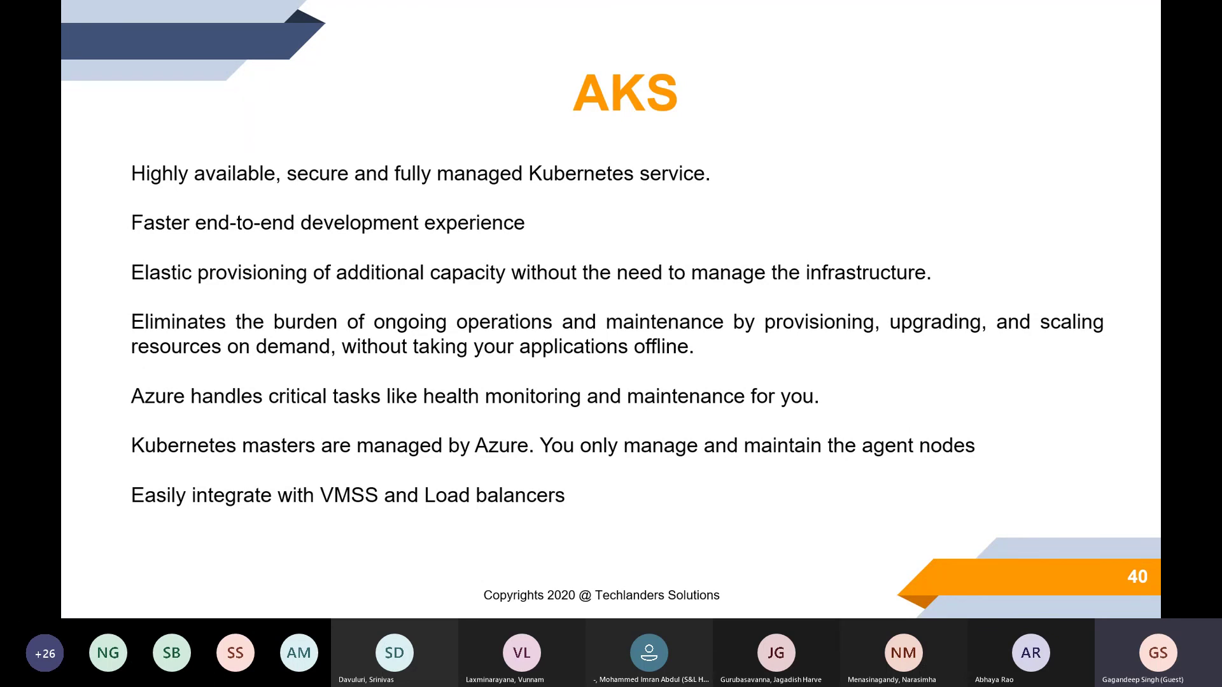
pyautogui.hotkey('alt', 'Tab')
pyautogui.hotkey('alt', 'Tab')
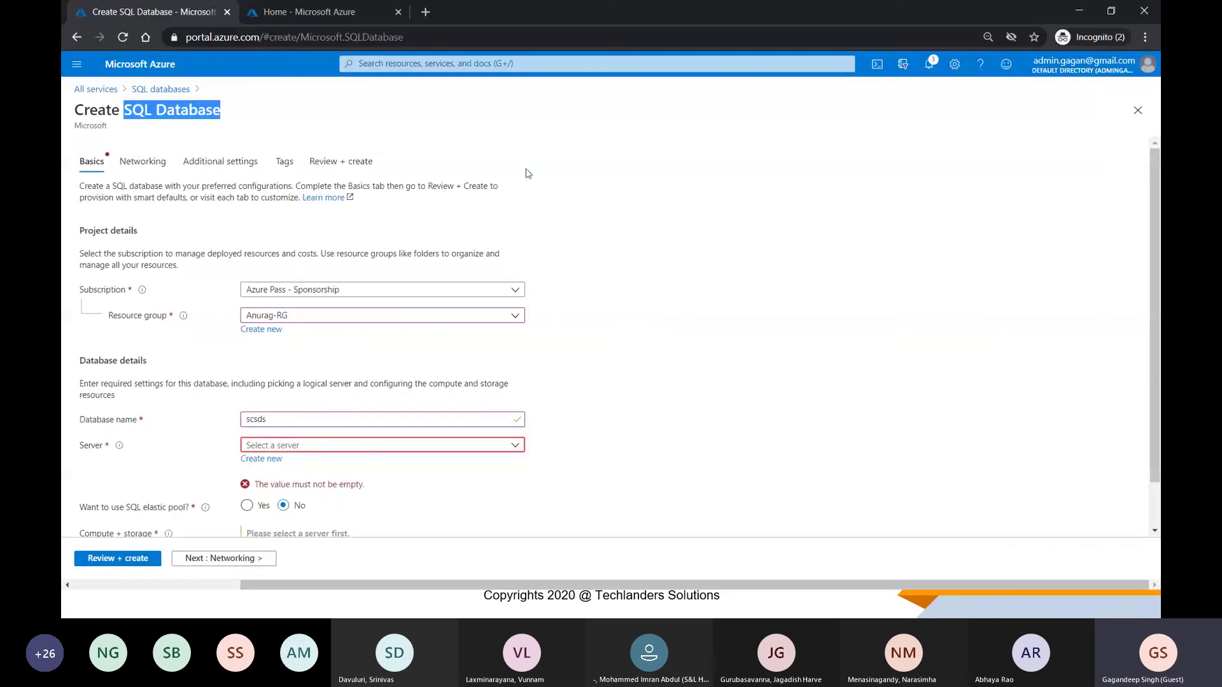
# - Find Kubernetes services via search and start adding a new Kubernetes cluster
pyautogui.click(76, 63)
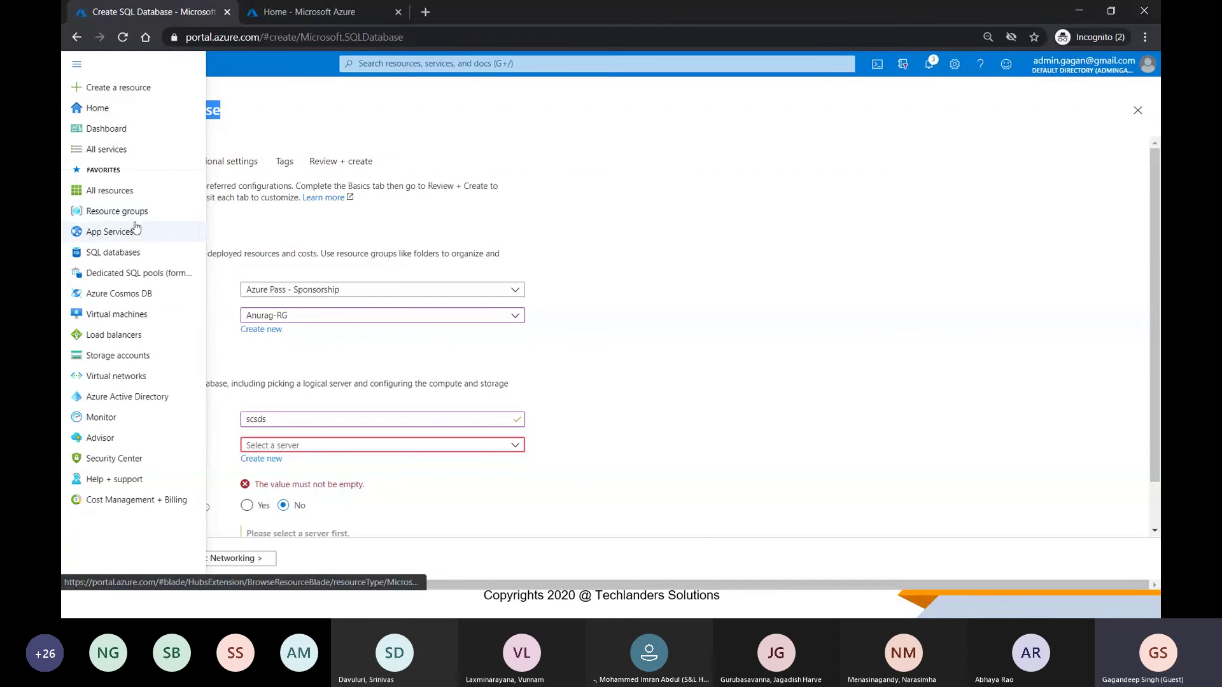
pyautogui.click(397, 63)
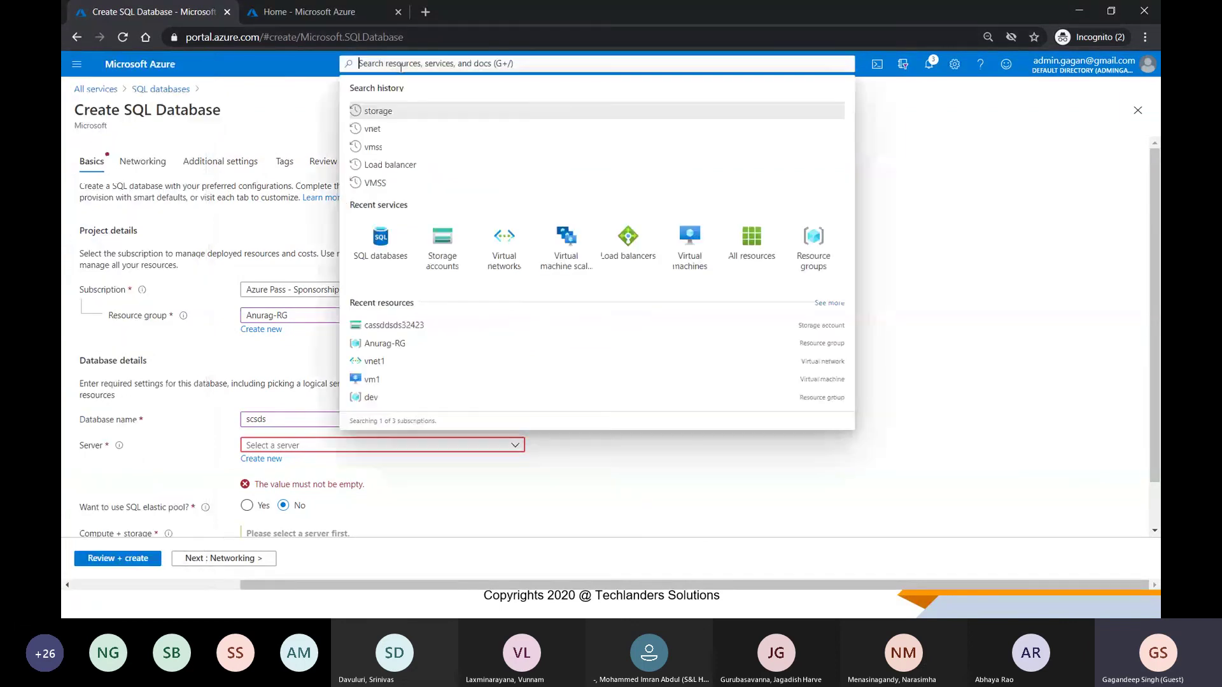
pyautogui.write('kubere')
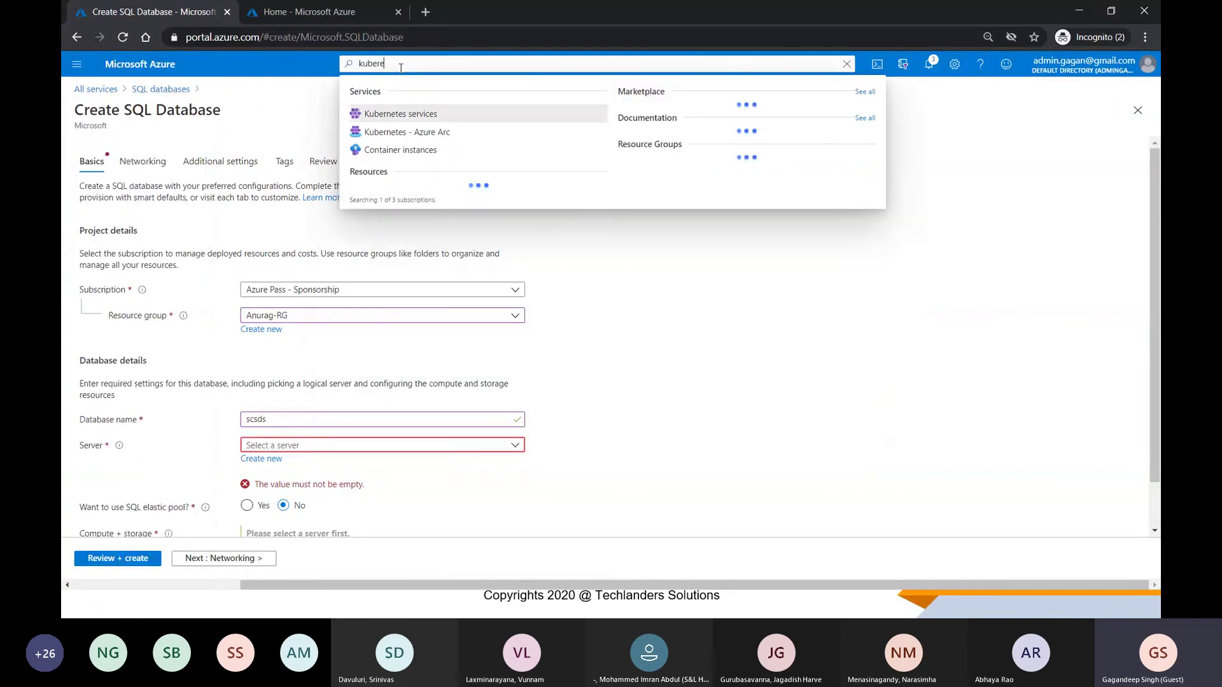
pyautogui.click(409, 116)
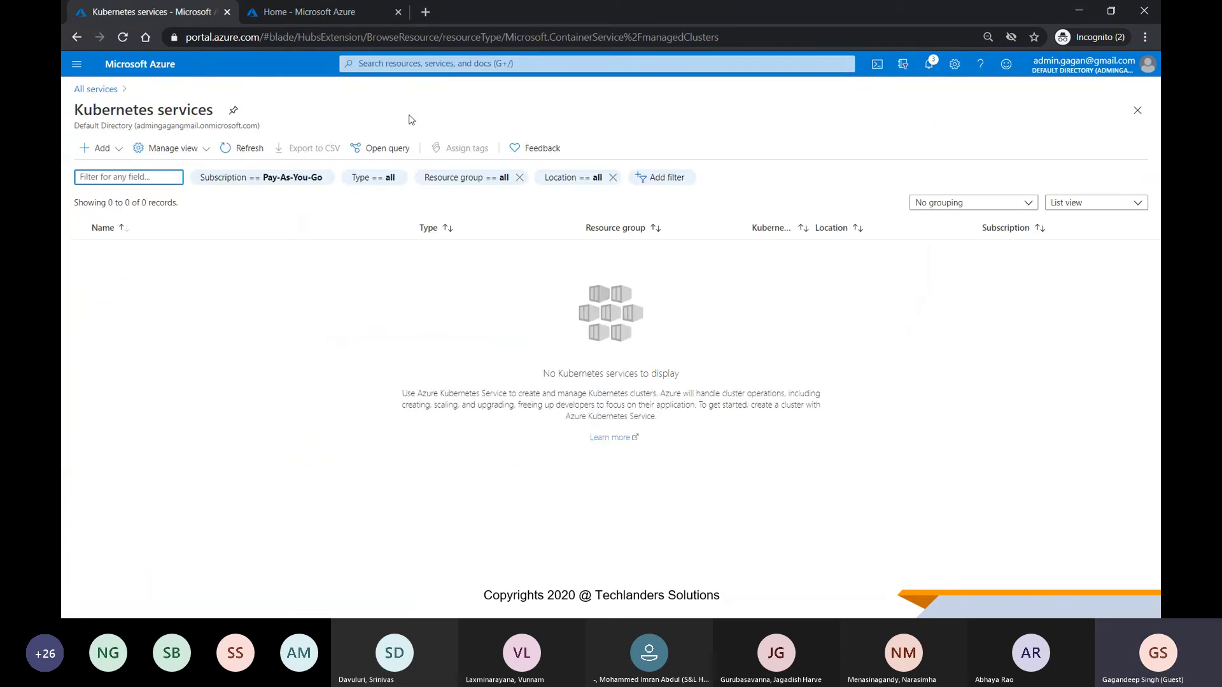
pyautogui.click(103, 150)
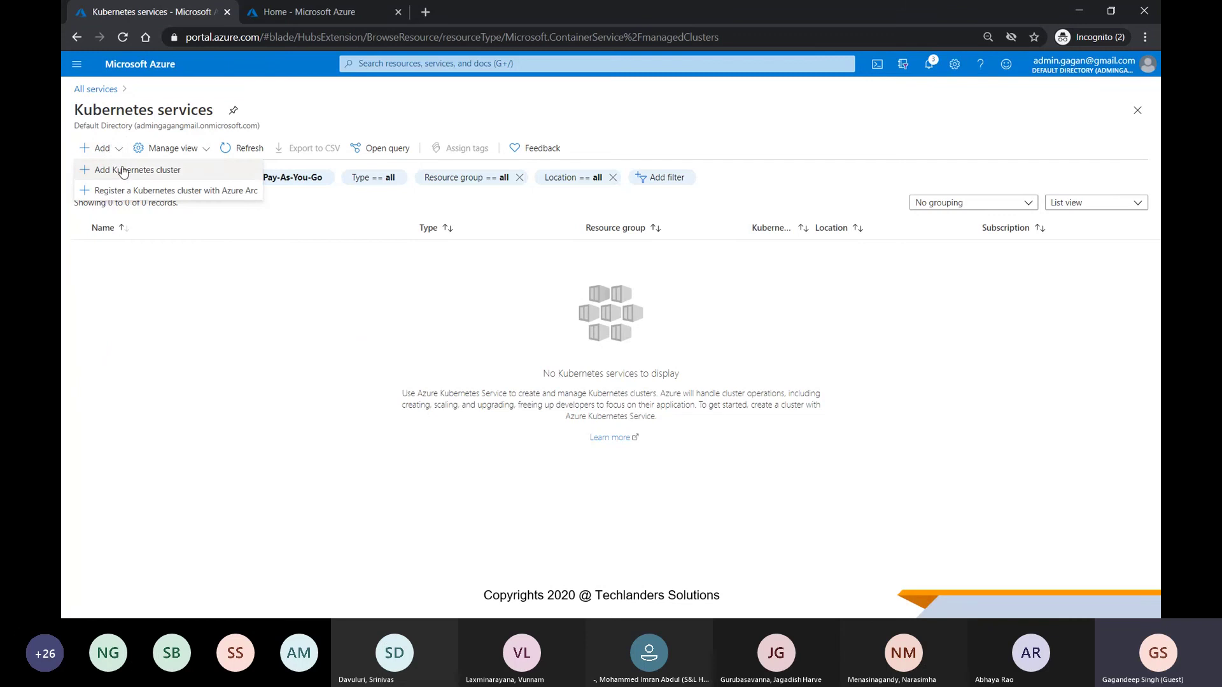
pyautogui.click(164, 171)
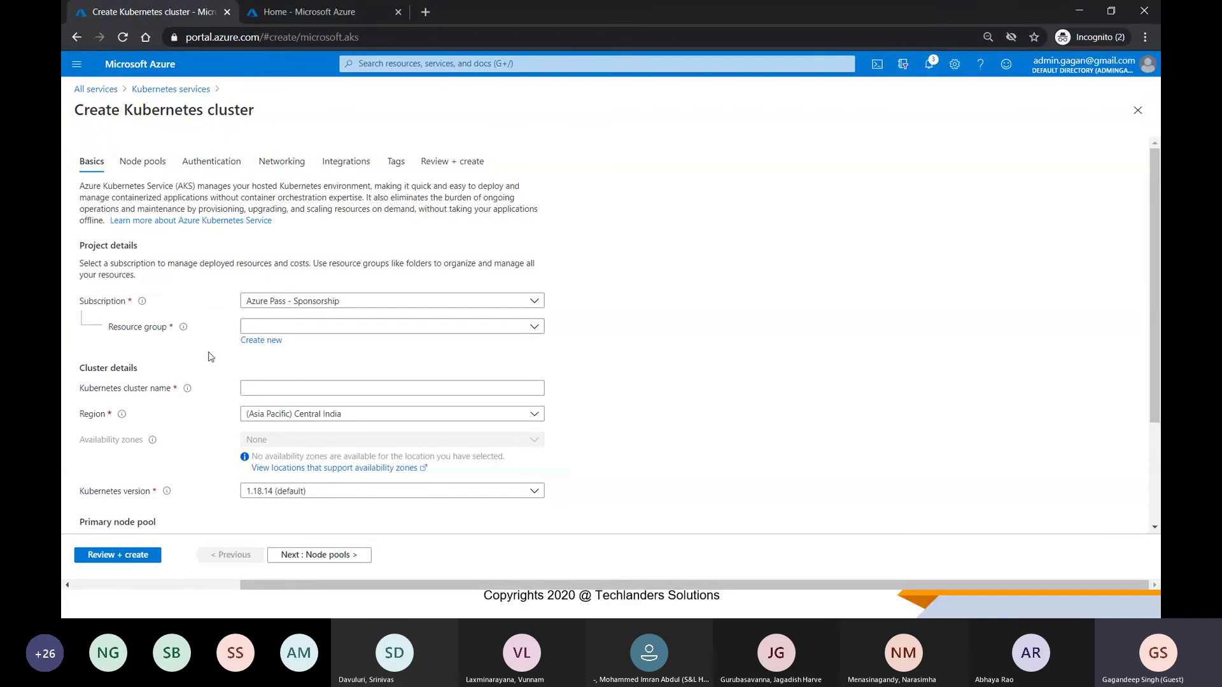
# - Review the Kubernetes version list, keeping the default 1.18.14
pyautogui.scroll(-2, 274, 382)
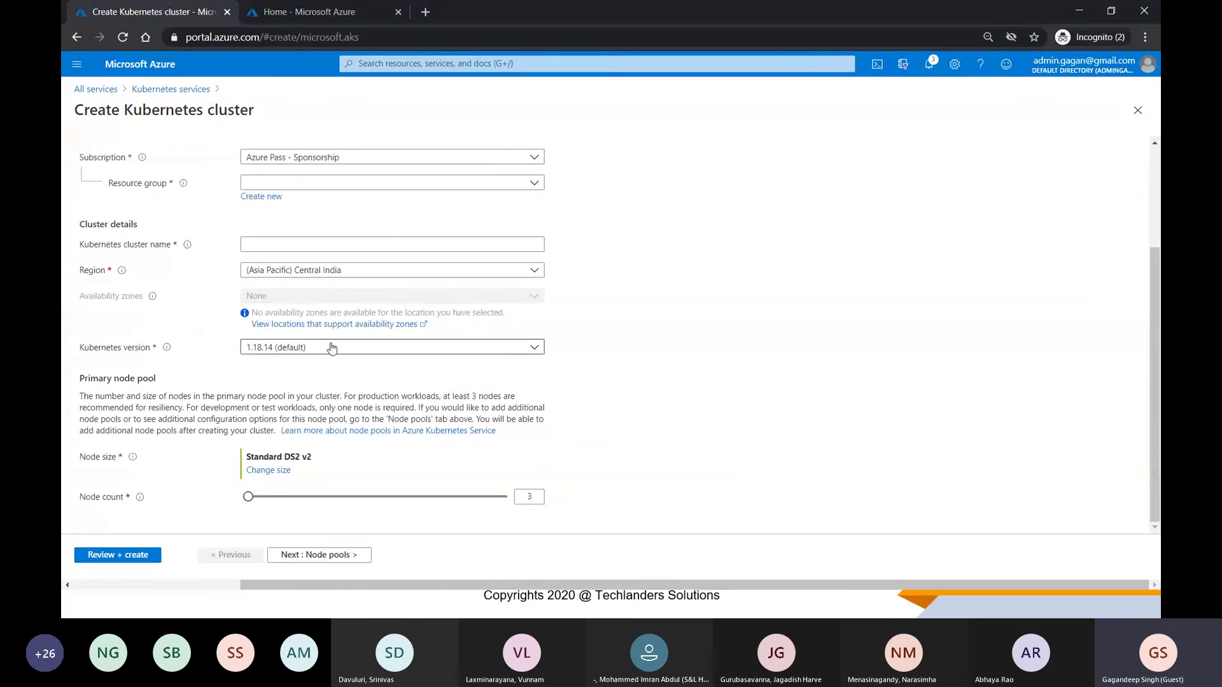
pyautogui.click(329, 347)
pyautogui.click(686, 457)
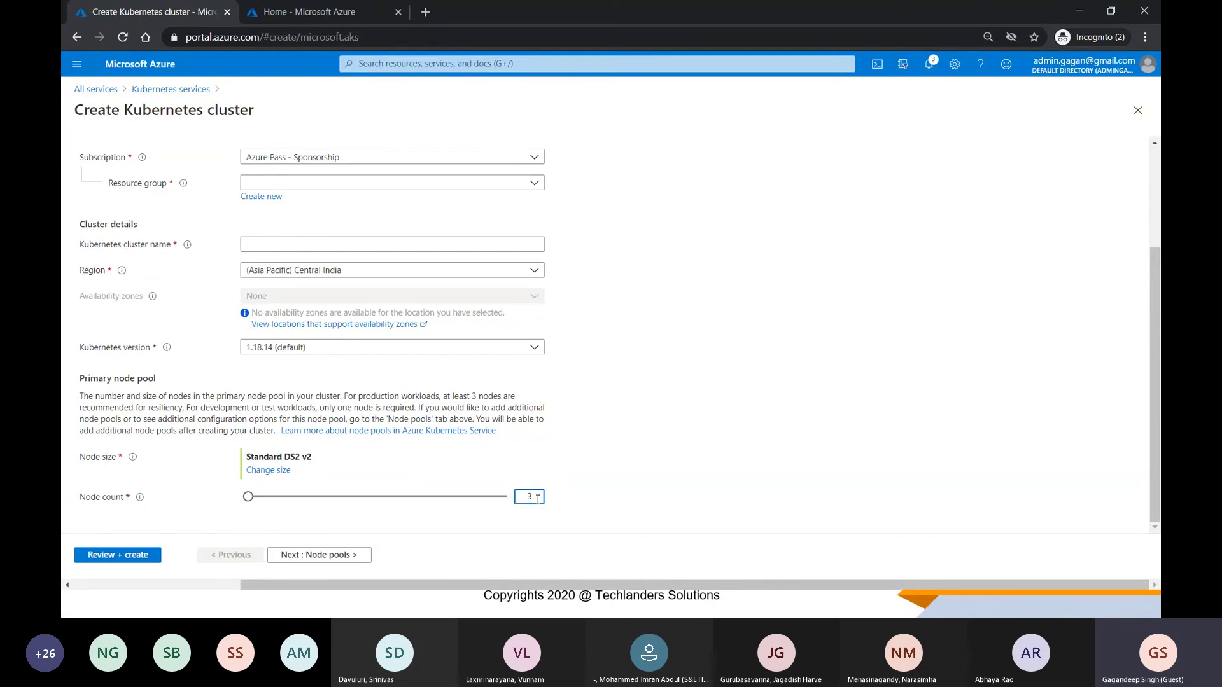
pyautogui.scroll(1, 667, 470)
pyautogui.scroll(3, 667, 470)
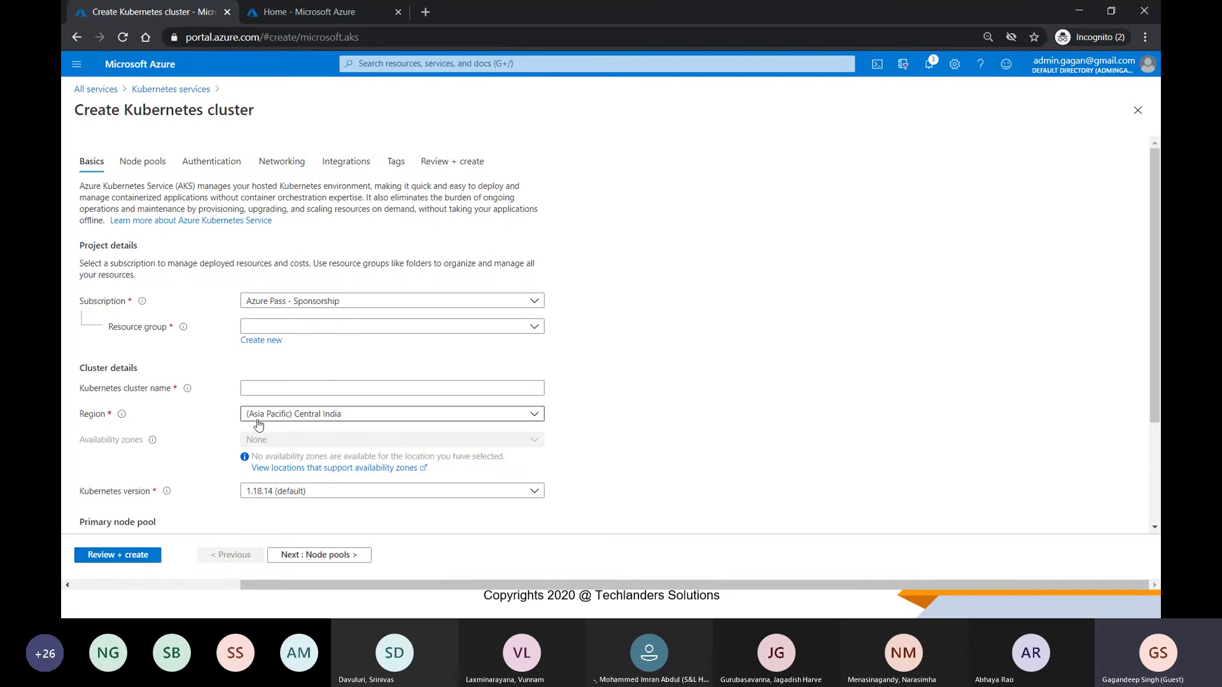
# - Search for Container registries and start creating a new container registry
pyautogui.click(487, 67)
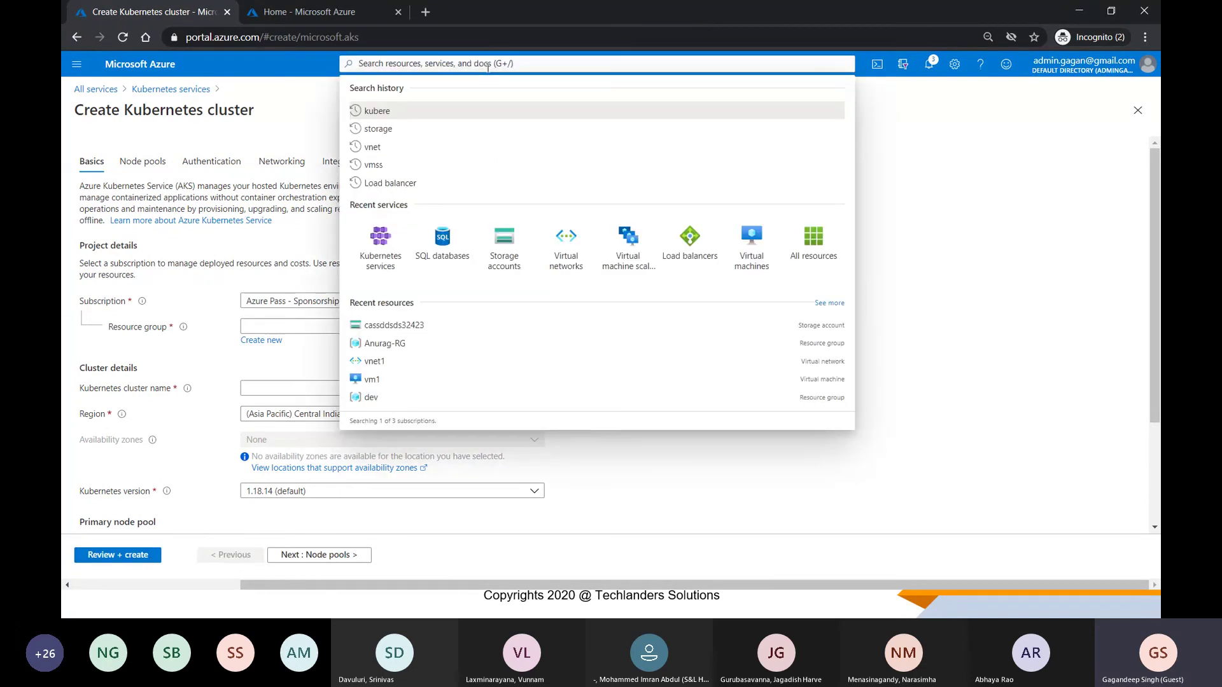
pyautogui.write('constin')
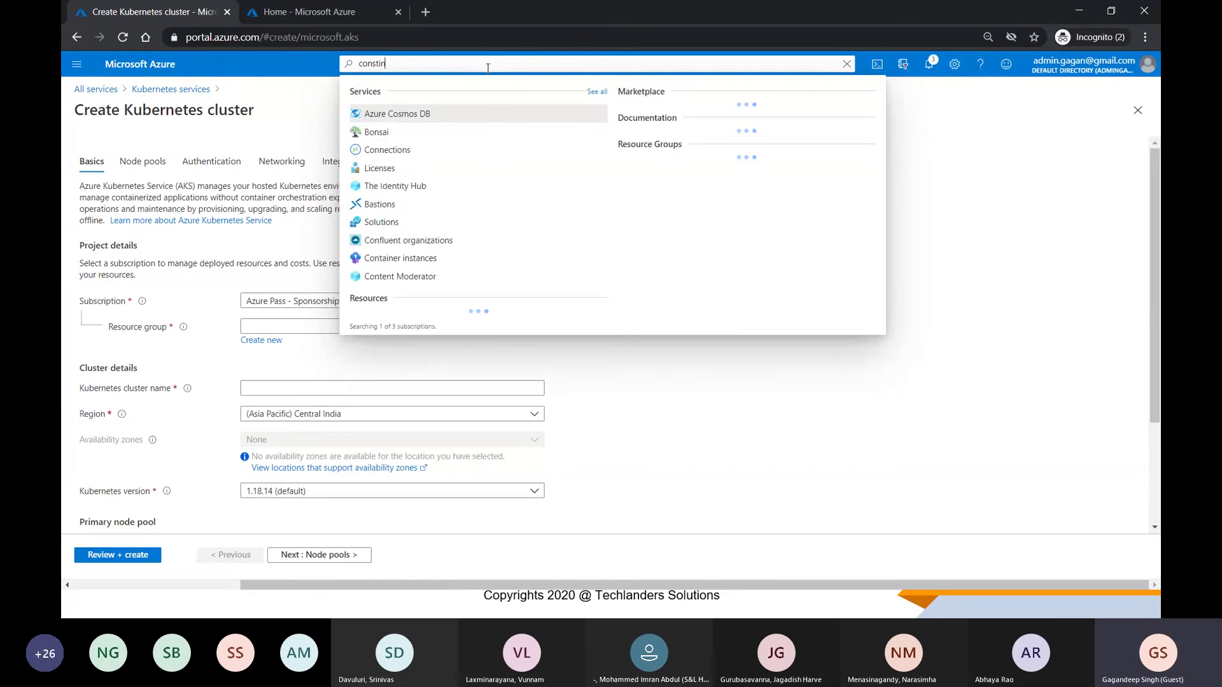
pyautogui.write('e')
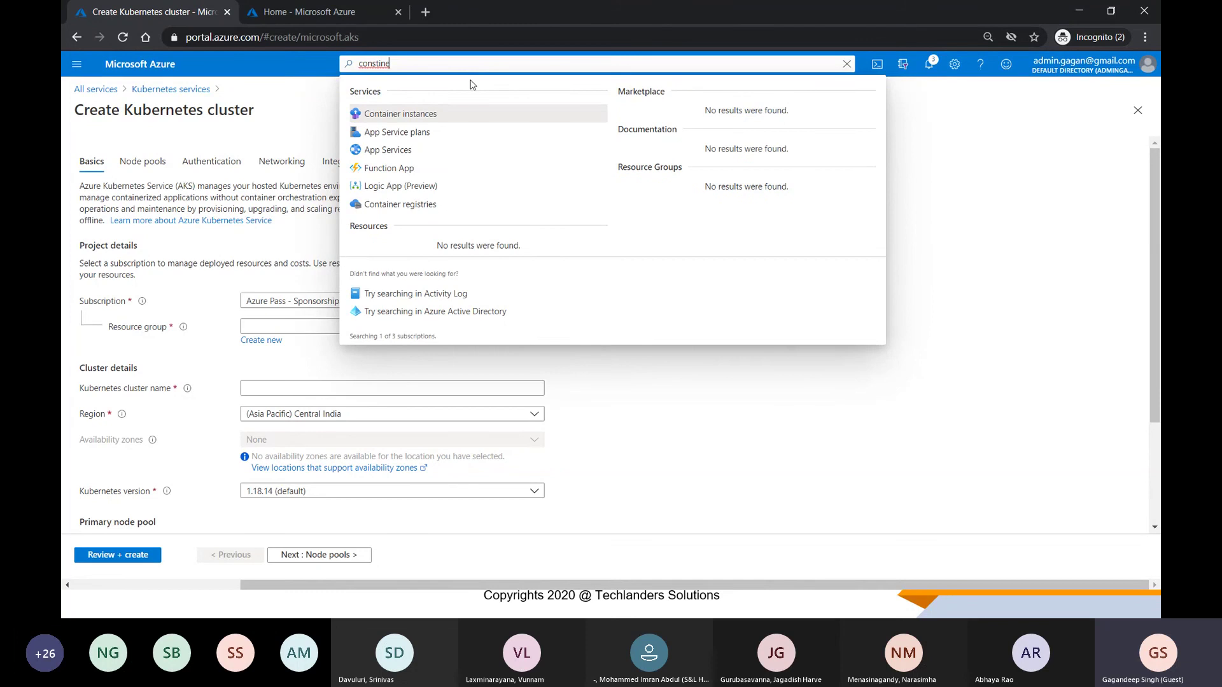
pyautogui.click(445, 206)
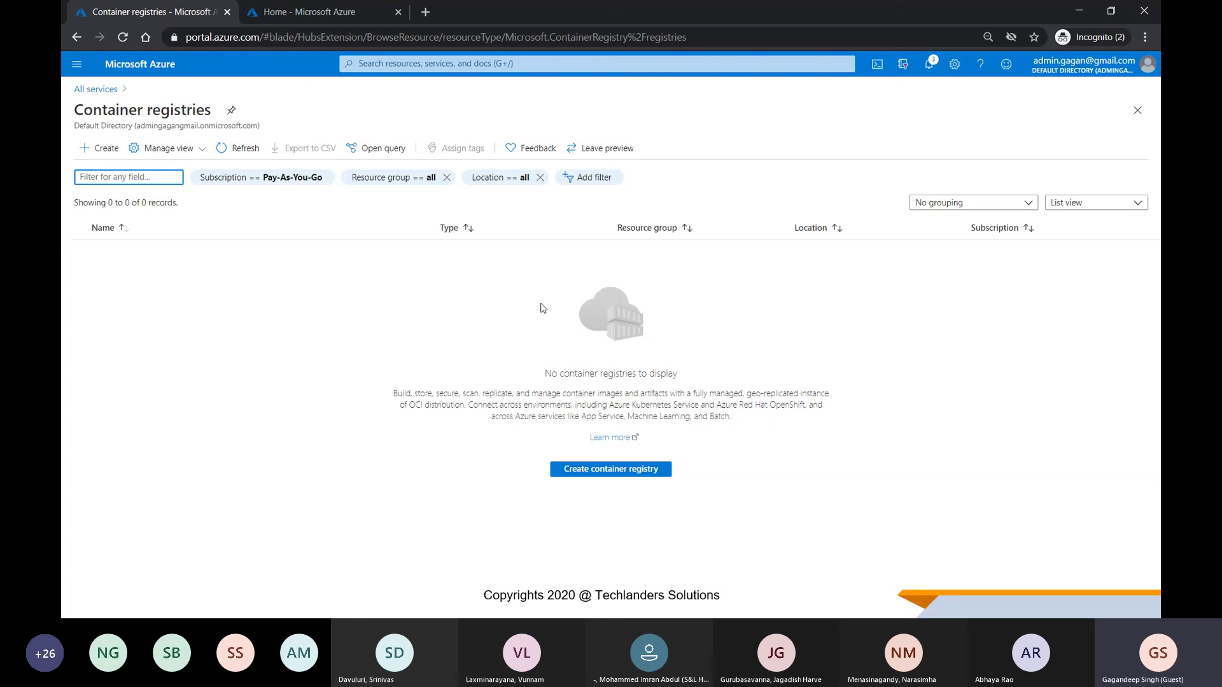
pyautogui.click(634, 476)
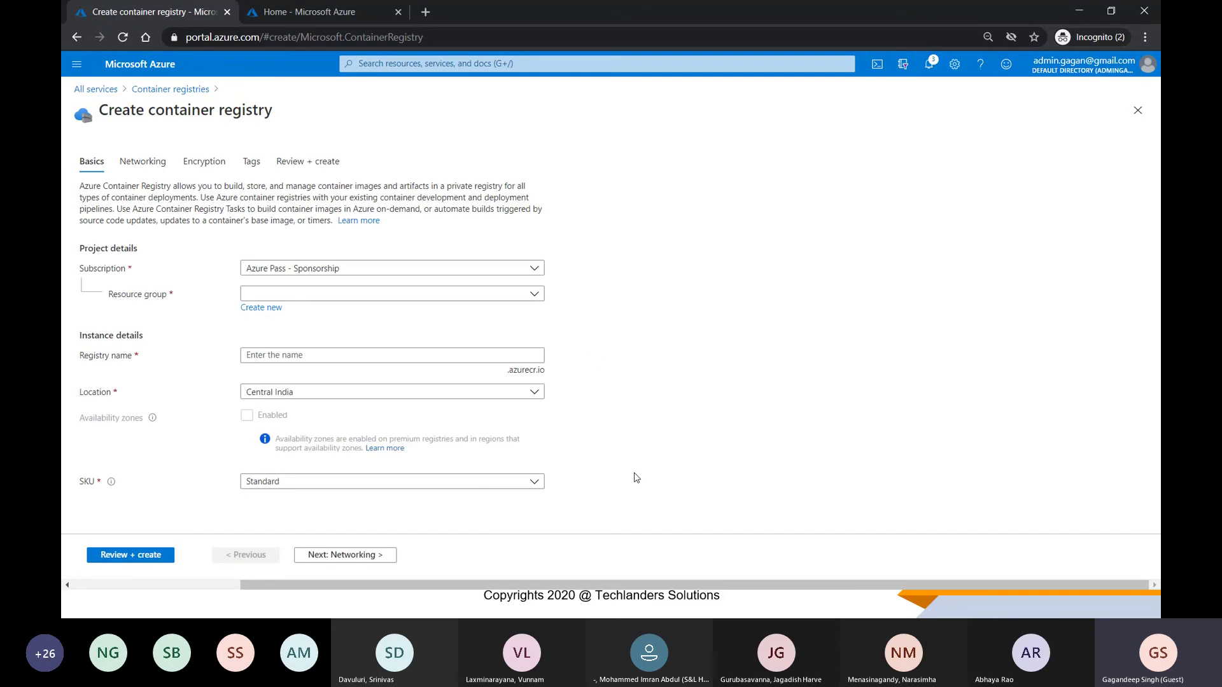
# - Check the registry Location options, leaving Central India selected
pyautogui.click(284, 358)
pyautogui.click(305, 397)
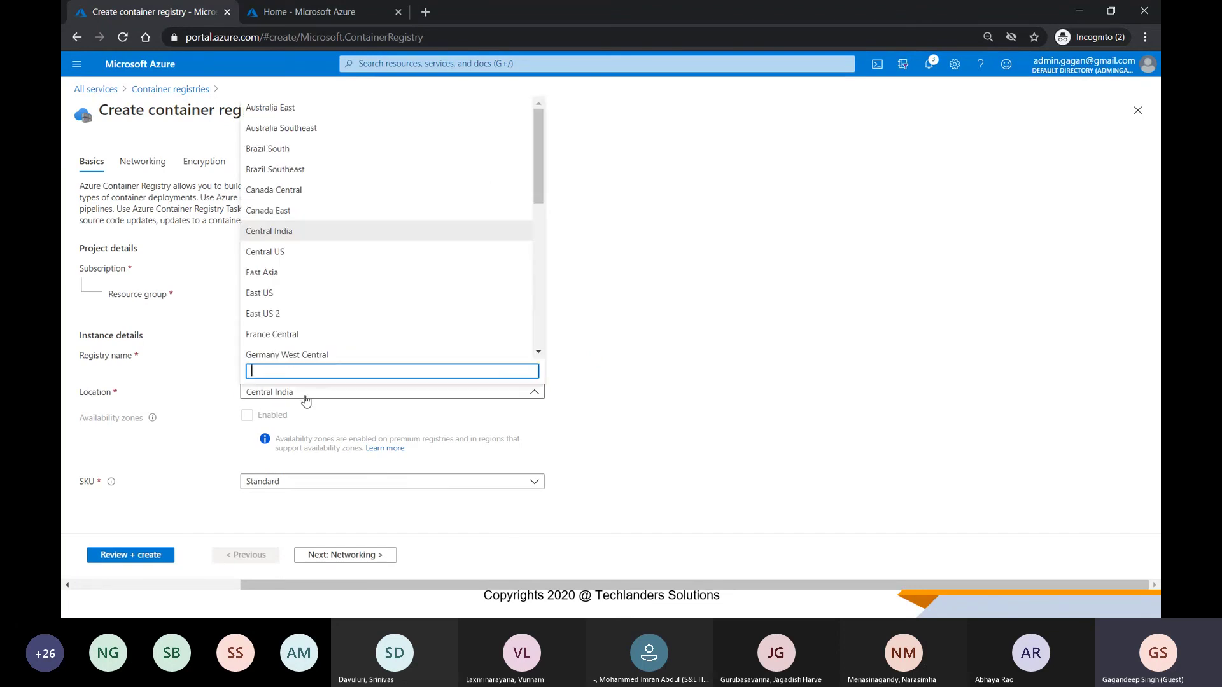
pyautogui.click(159, 483)
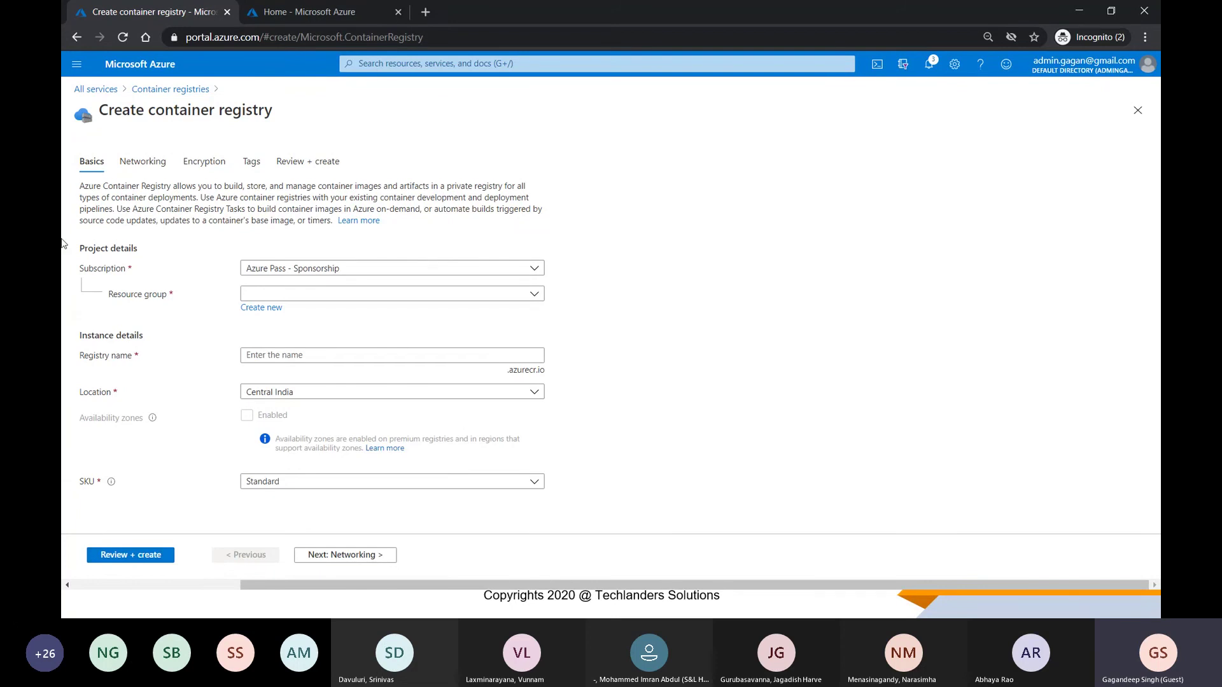
# - In All services, browse the Mobile, Containers and Web categories, ending on Networking's 35 services
pyautogui.click(77, 64)
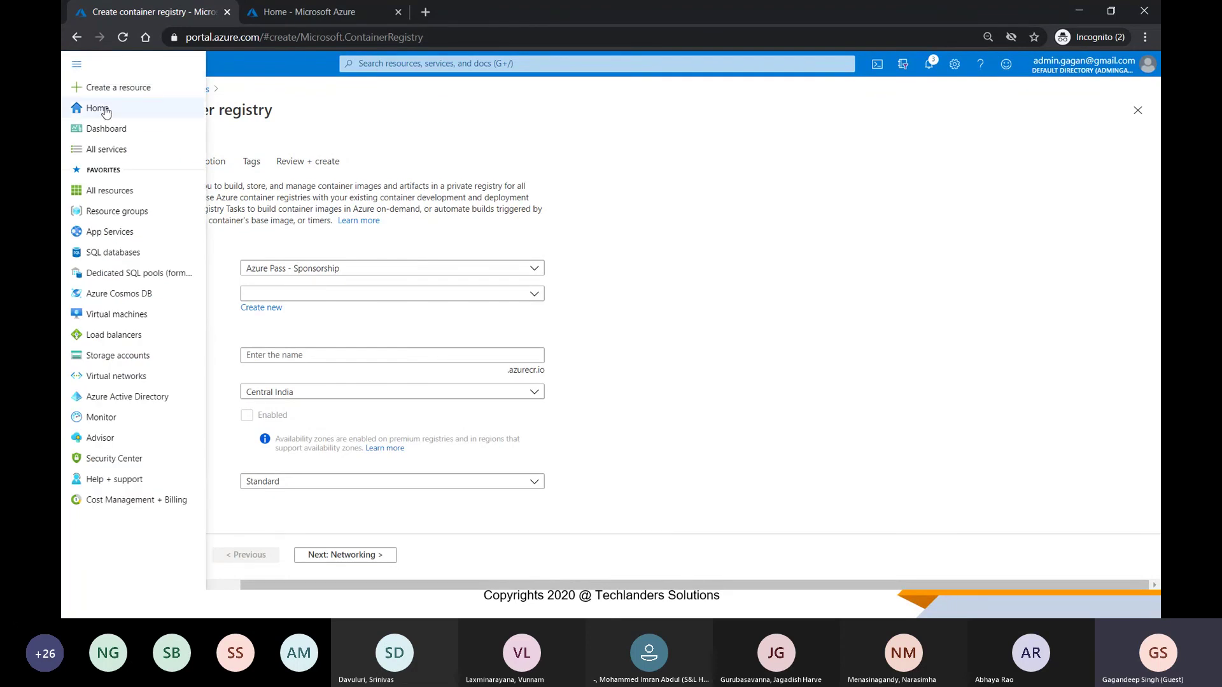
pyautogui.click(102, 150)
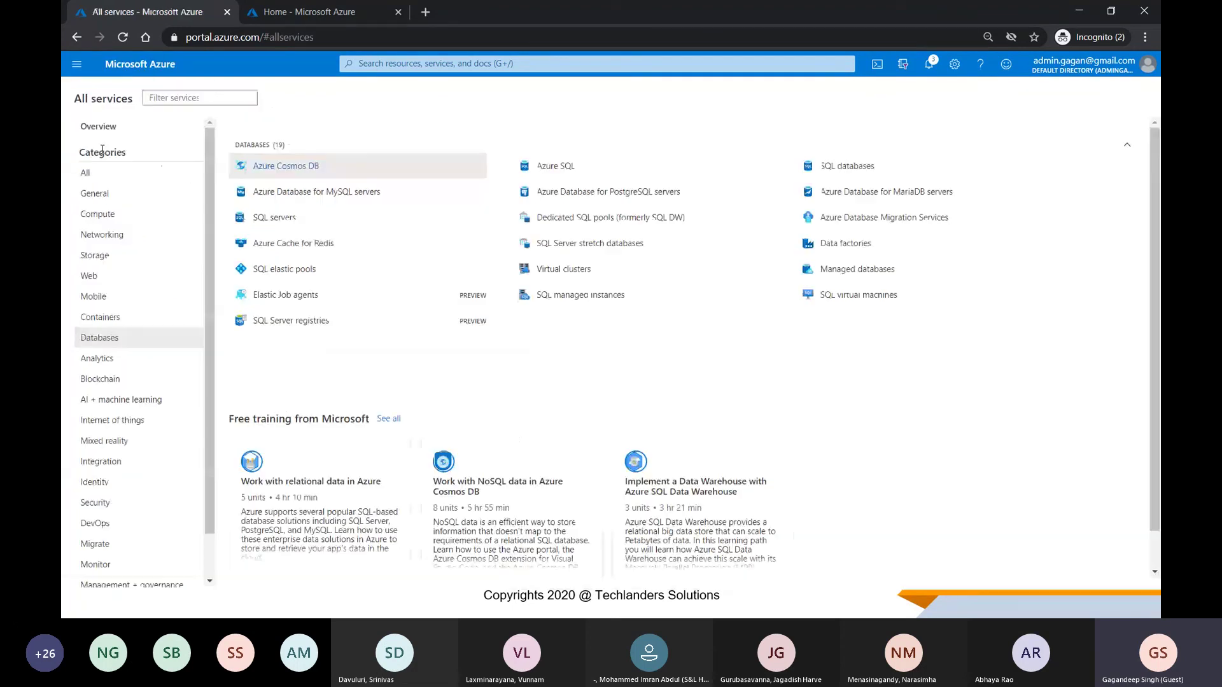
pyautogui.scroll(-1, 132, 452)
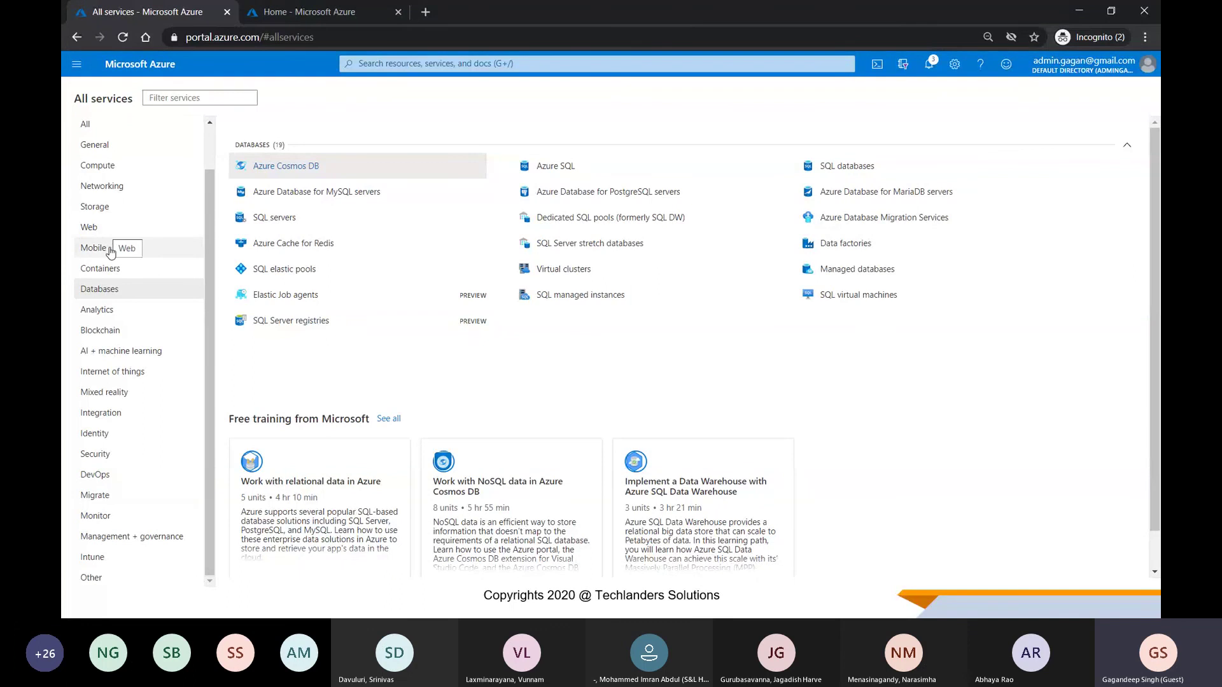
pyautogui.click(104, 248)
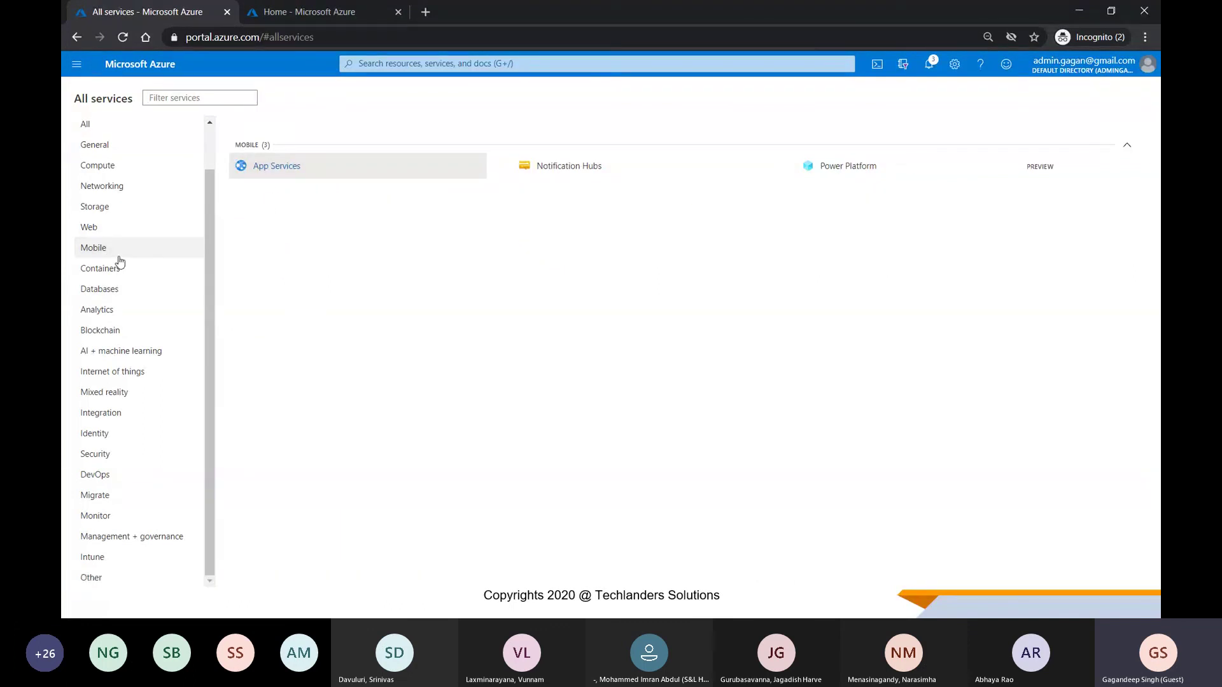
pyautogui.click(120, 269)
pyautogui.click(118, 229)
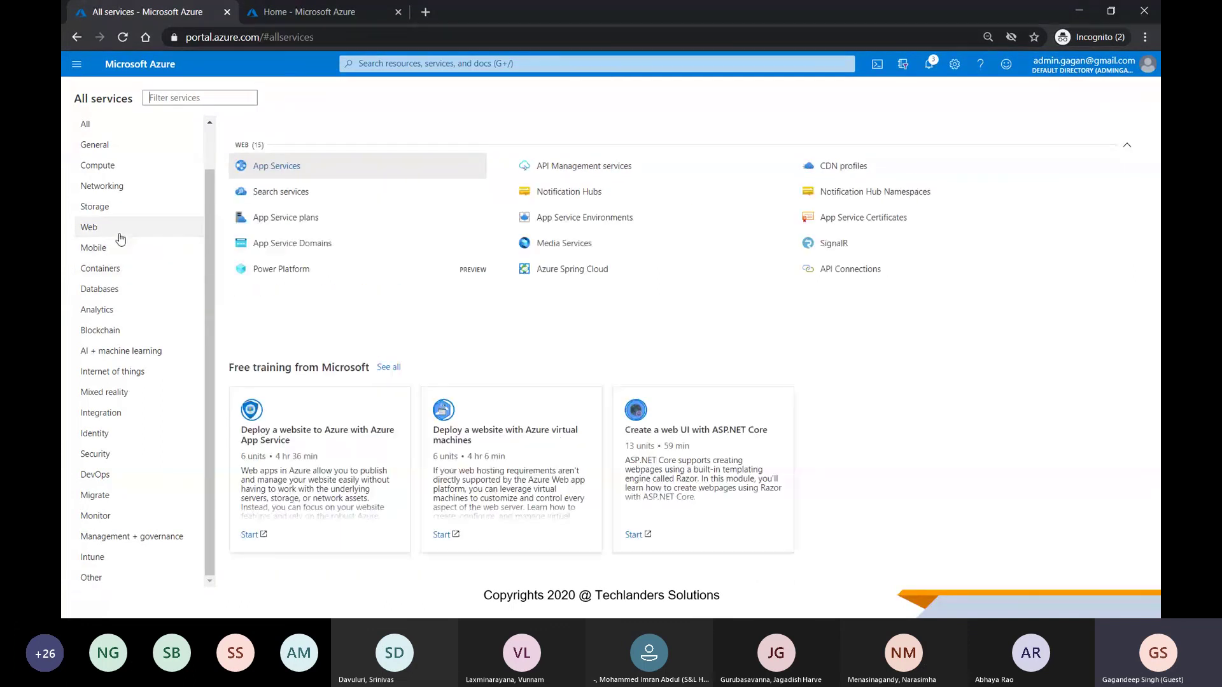
pyautogui.click(105, 186)
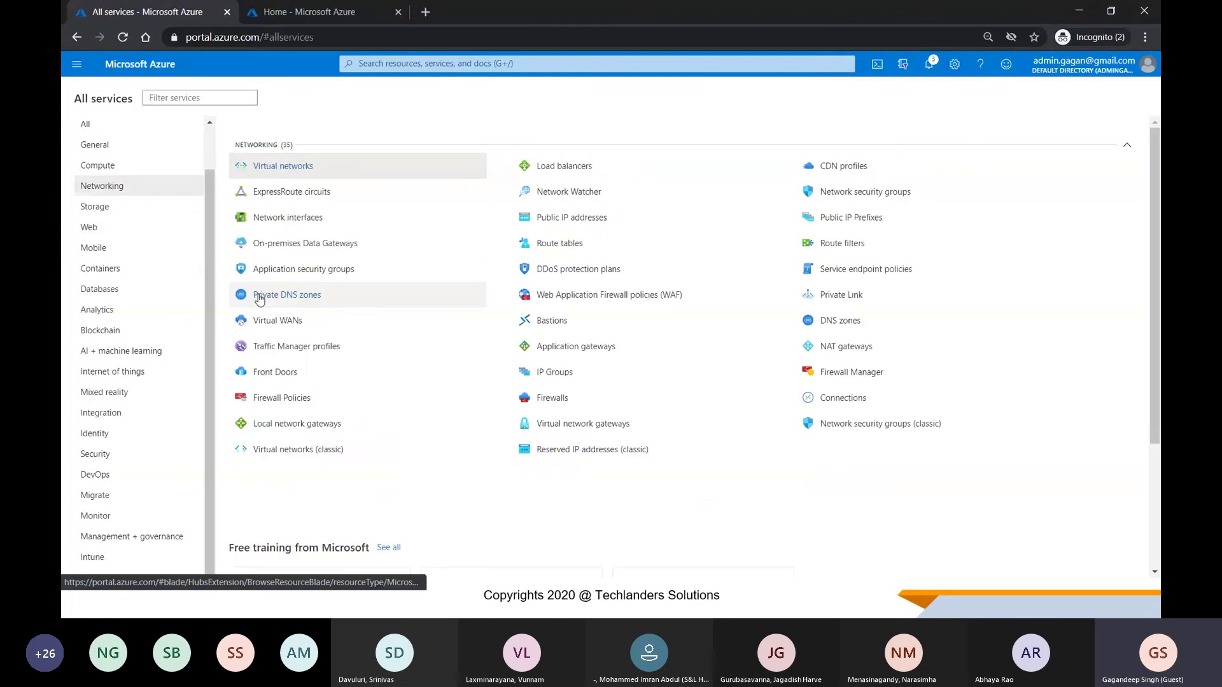